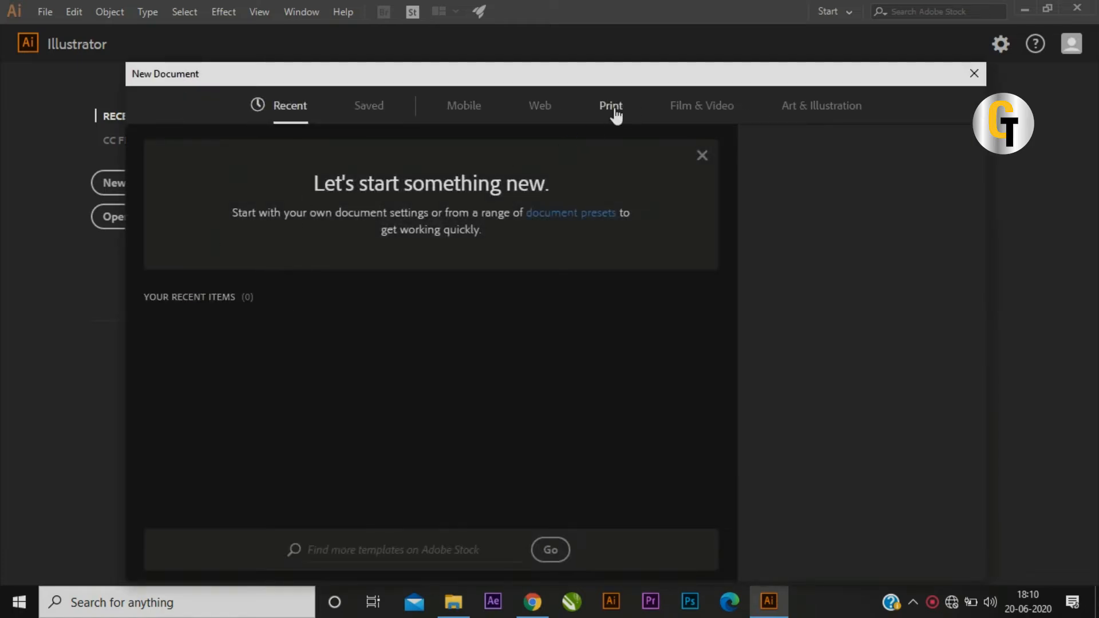
Create a new print document from the A4 preset in landscape orientation
{"action": "left_click", "coordinate": [612, 108]}
{"action": "left_click", "coordinate": [368, 263]}
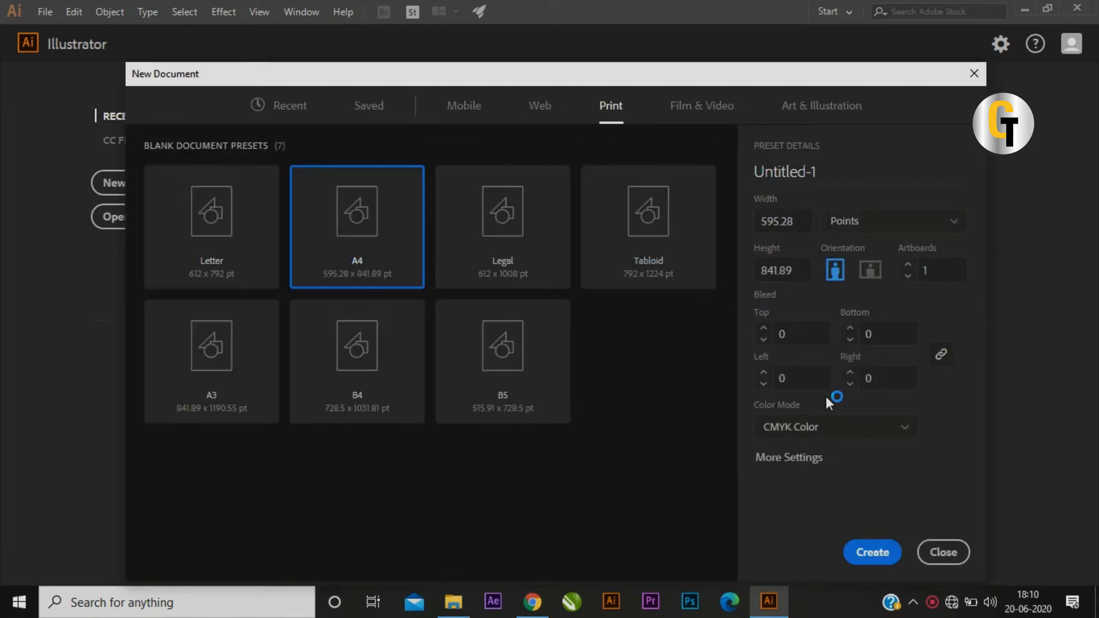
{"action": "left_click", "coordinate": [870, 274]}
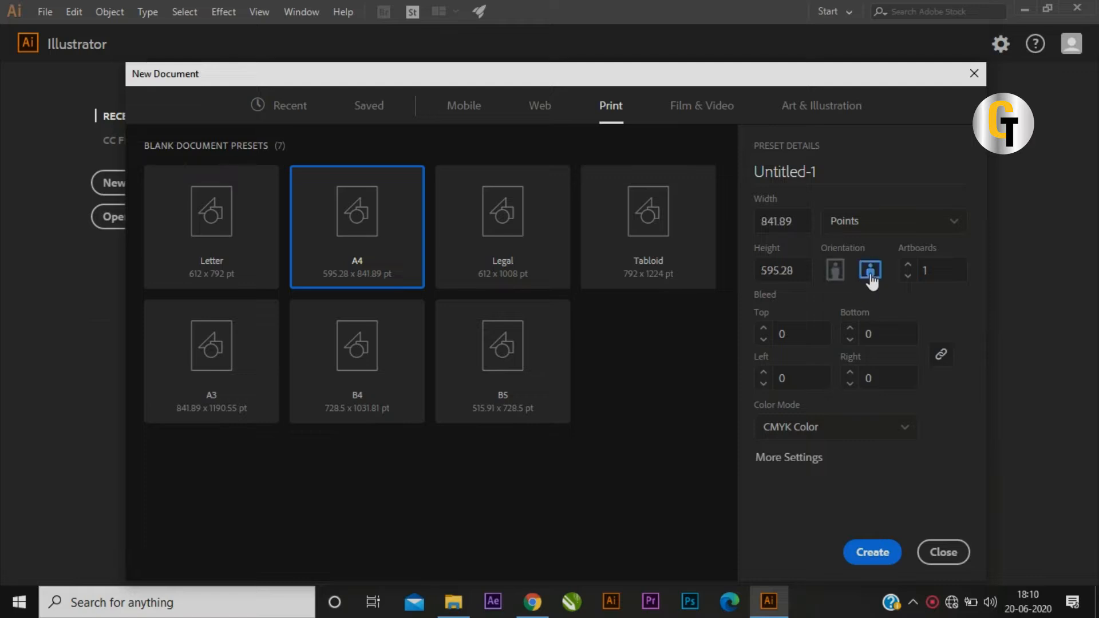
{"action": "left_click", "coordinate": [867, 552]}
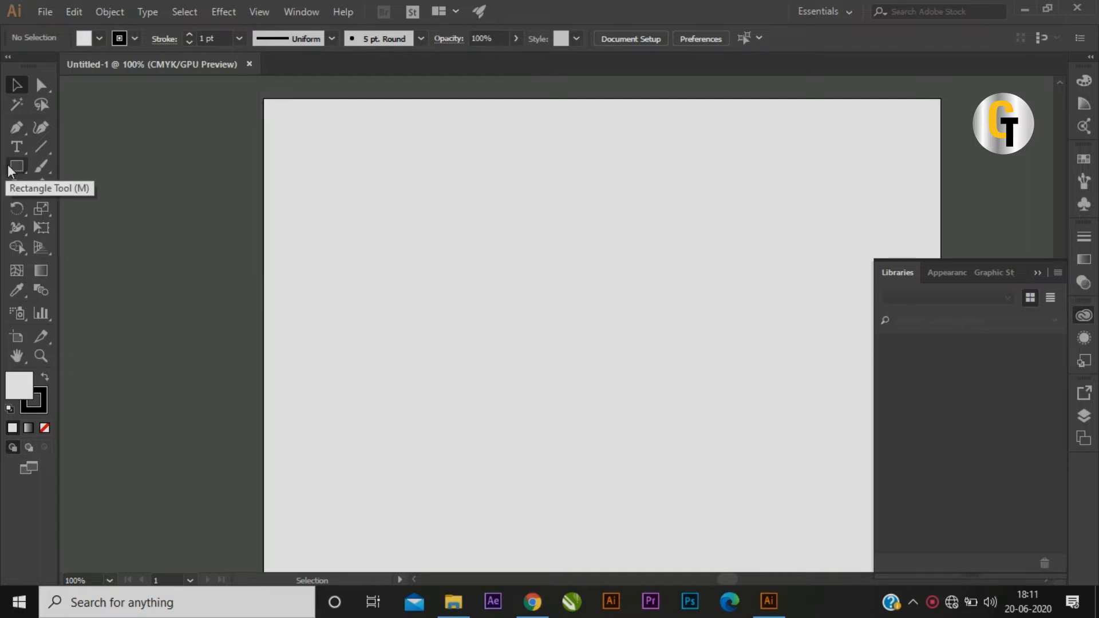
Draw a rectangle about 322 by 252 pt in the upper-left part of the artboard
{"action": "left_click", "coordinate": [14, 167]}
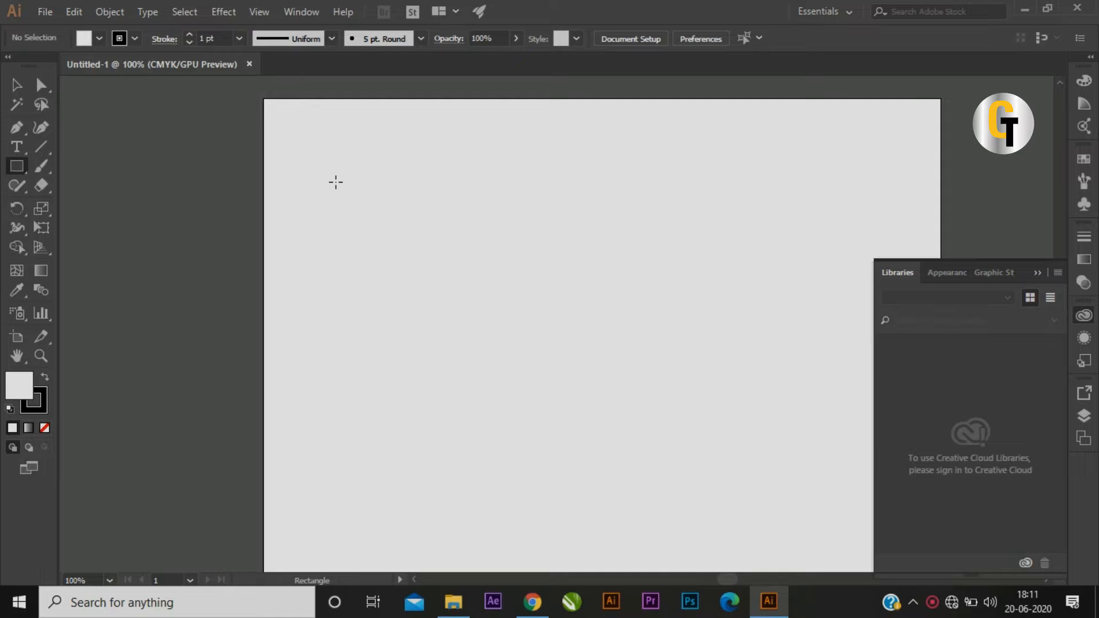
{"action": "left_click_drag", "start_coordinate": [336, 182], "coordinate": [595, 385]}
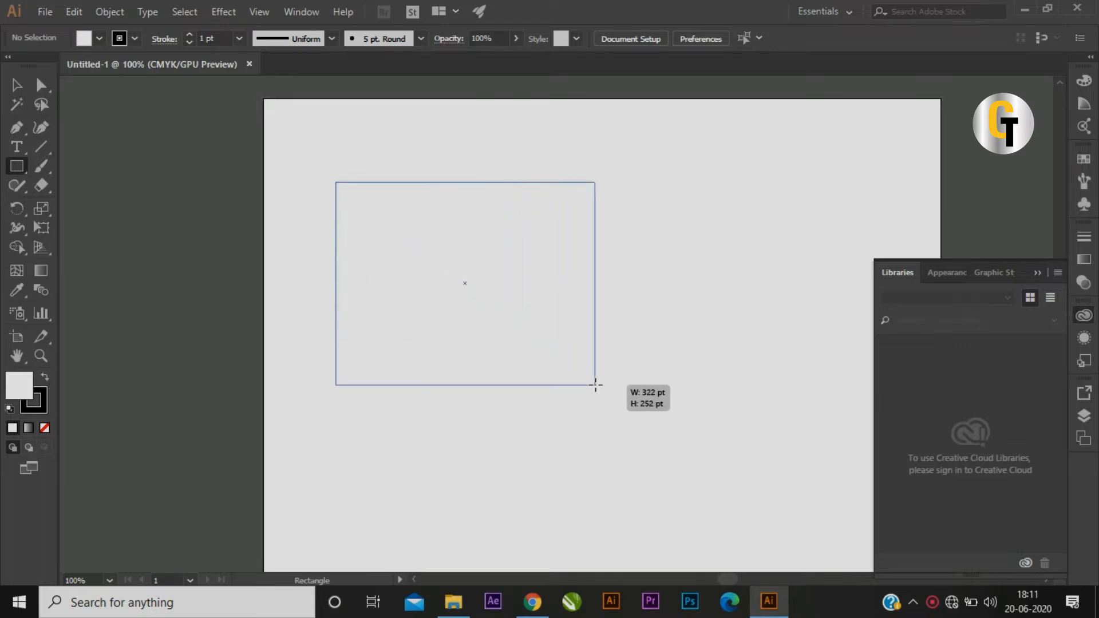
{"action": "left_click_drag", "start_coordinate": [595, 384], "coordinate": [595, 385]}
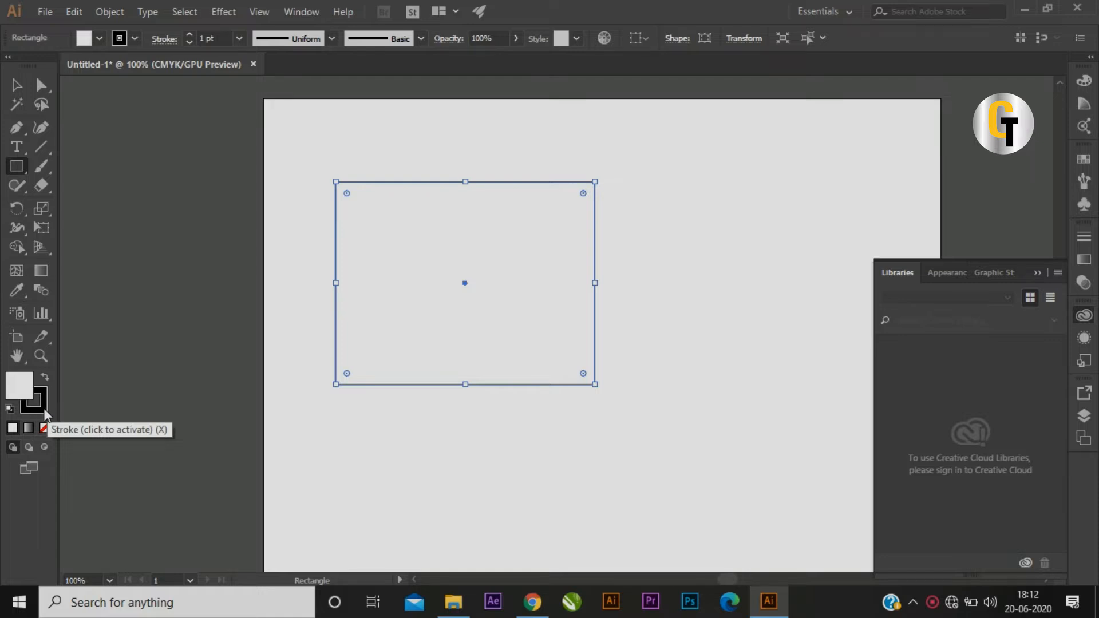
Move the rectangle down toward the artboard's left edge with the Selection tool
{"action": "left_click", "coordinate": [17, 85]}
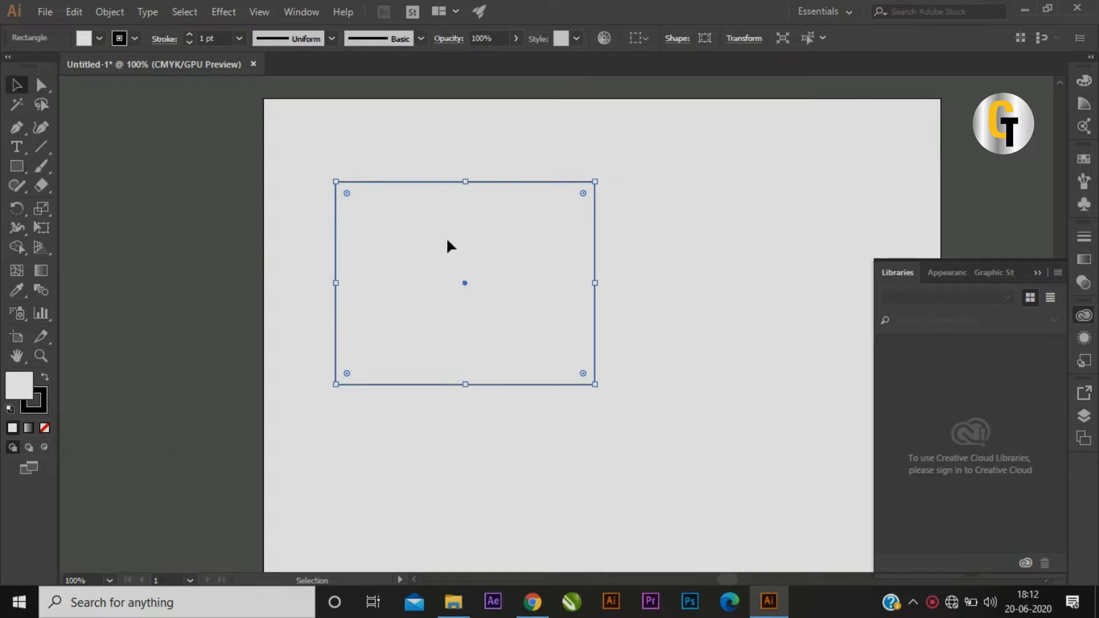
{"action": "left_click_drag", "start_coordinate": [458, 246], "coordinate": [471, 245]}
{"action": "left_click", "coordinate": [715, 233]}
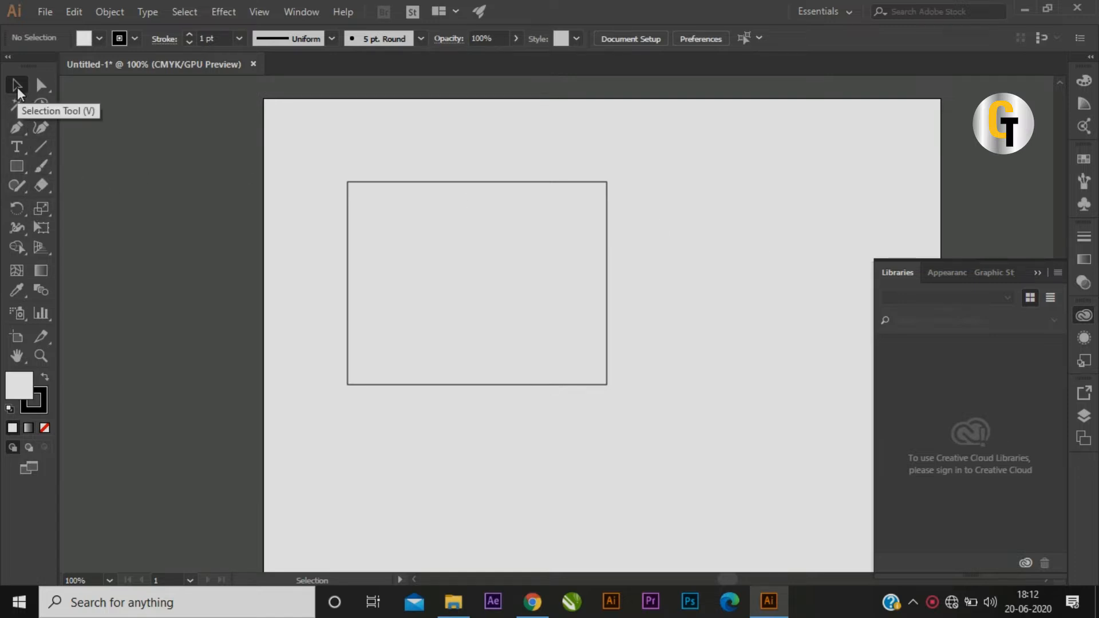
{"action": "left_click", "coordinate": [463, 280]}
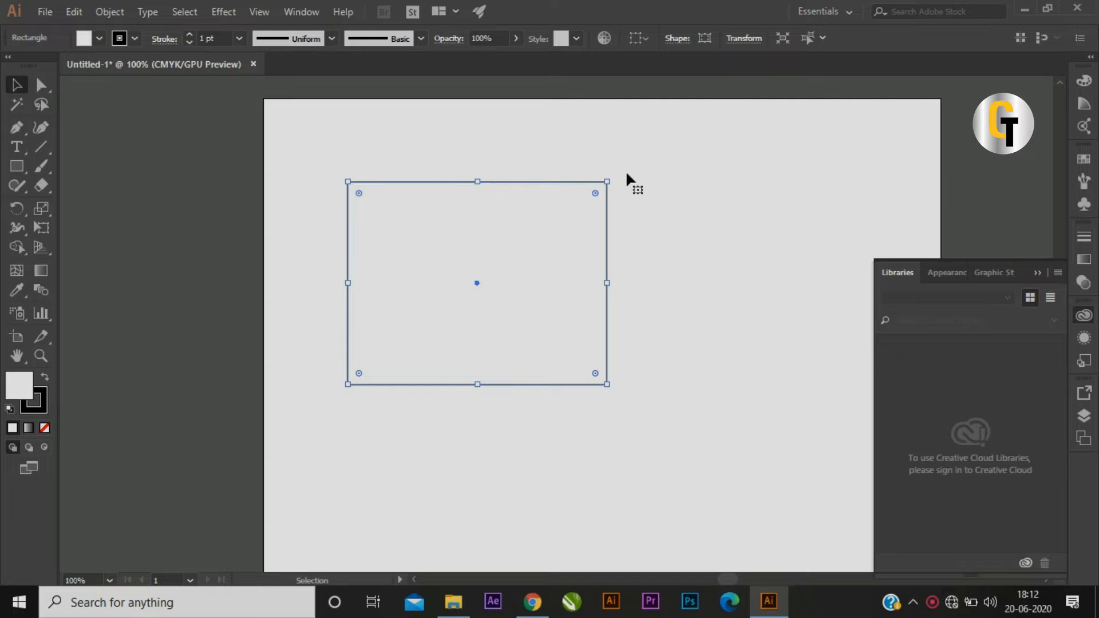
{"action": "left_click_drag", "start_coordinate": [556, 267], "coordinate": [591, 269]}
{"action": "left_click_drag", "start_coordinate": [521, 332], "coordinate": [407, 433]}
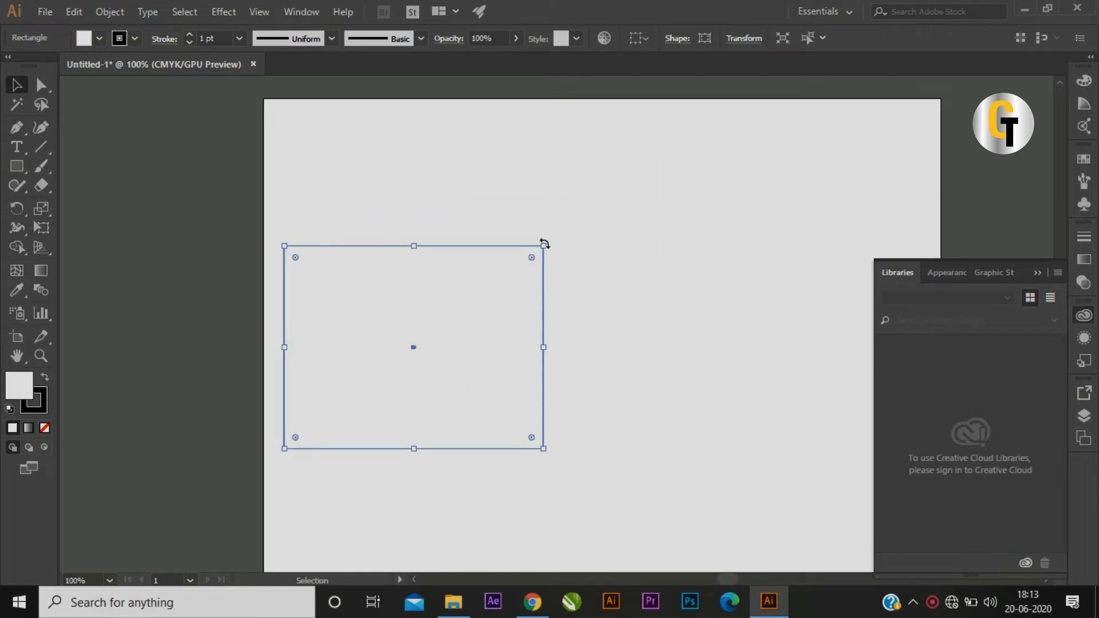
Shrink the rectangle slightly from its upper-right corner, and enlarge it proportionally from that same corner
{"action": "left_click_drag", "start_coordinate": [543, 244], "coordinate": [528, 265]}
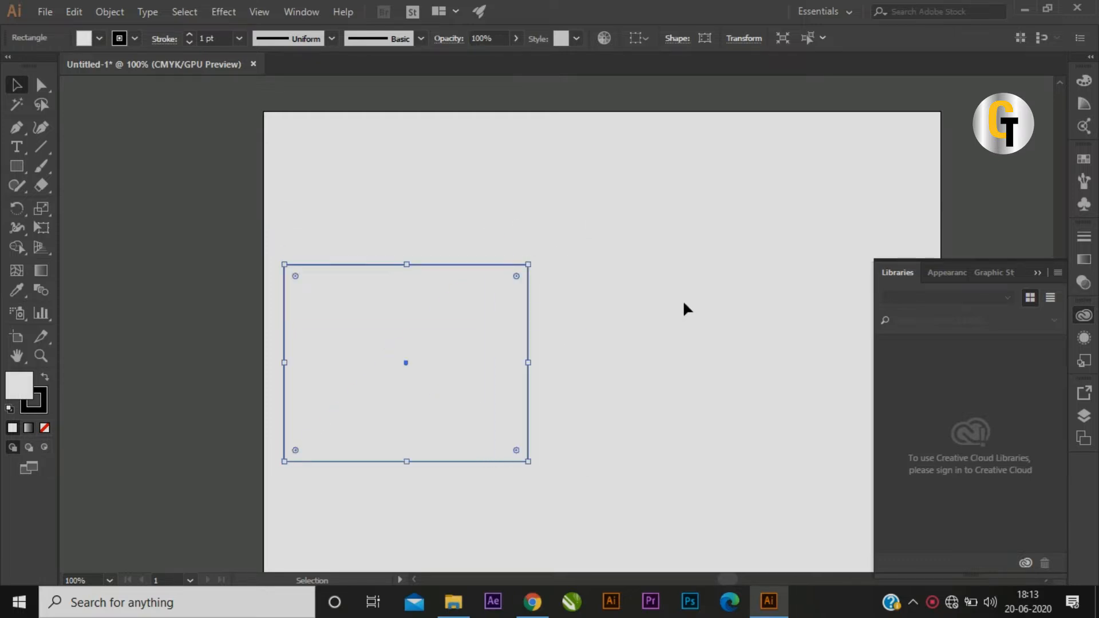
{"action": "left_click", "coordinate": [687, 309]}
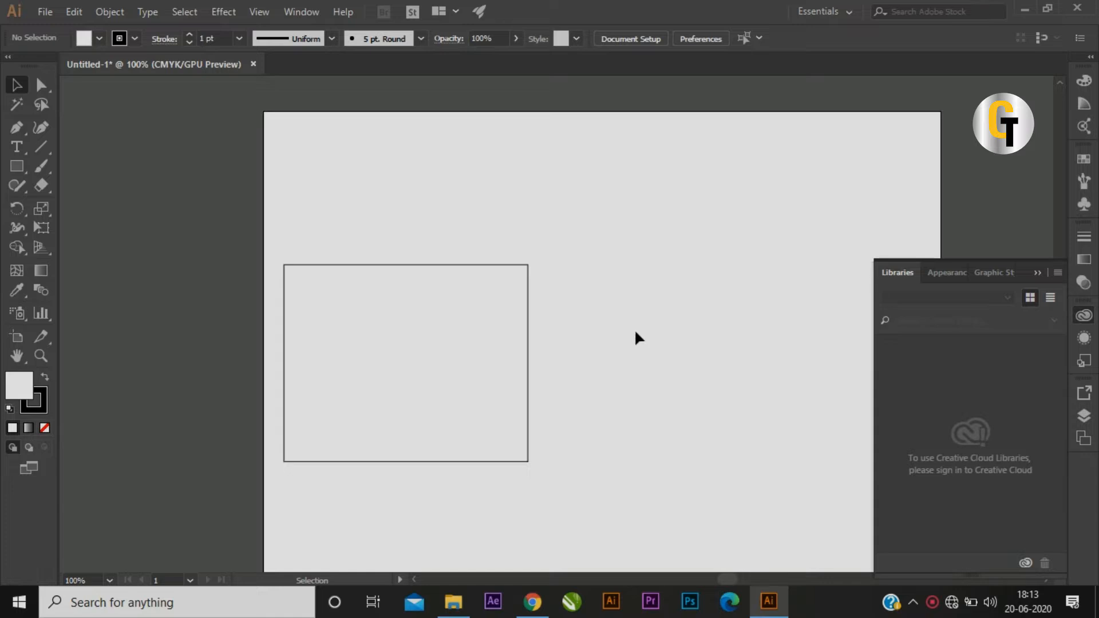
{"action": "left_click", "coordinate": [478, 363]}
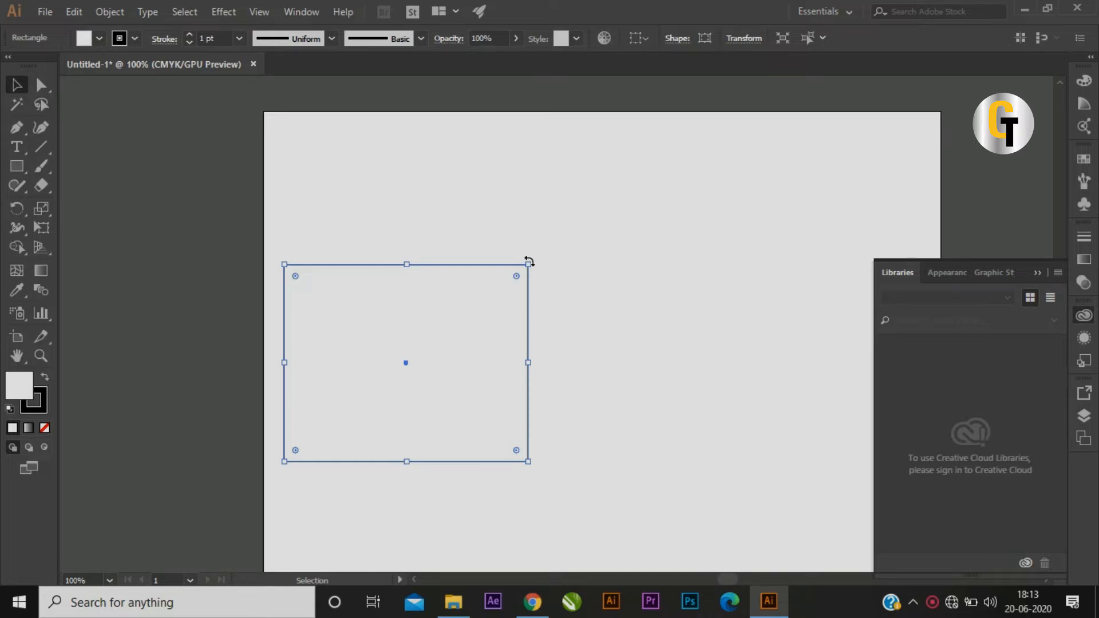
{"action": "key", "text": "shift"}
{"action": "left_click_drag", "start_coordinate": [529, 261], "coordinate": [690, 140]}
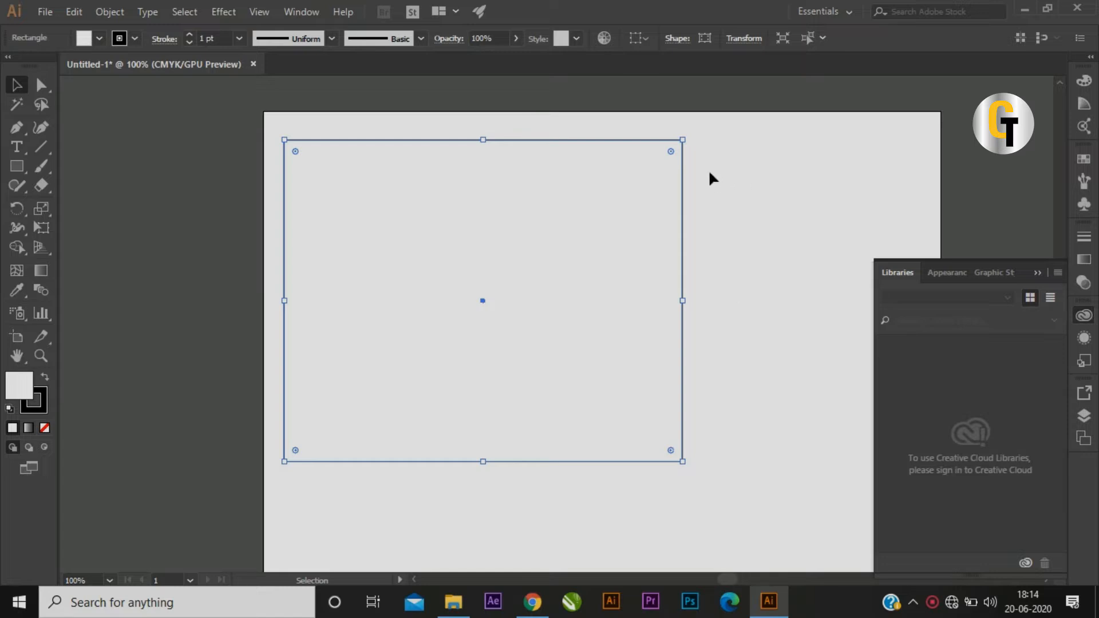
{"action": "mouse_move", "coordinate": [682, 139]}
{"action": "left_mouse_down"}
{"action": "mouse_move", "coordinate": [498, 279]}
{"action": "mouse_move", "coordinate": [390, 388]}
{"action": "mouse_move", "coordinate": [684, 172]}
{"action": "mouse_move", "coordinate": [515, 299]}
{"action": "mouse_move", "coordinate": [703, 174]}
{"action": "mouse_move", "coordinate": [686, 143]}
{"action": "left_mouse_up"}
Scale the rectangle down proportionally to a small size and place it near the artboard's upper-left corner
{"action": "left_click", "coordinate": [776, 197]}
{"action": "left_click", "coordinate": [596, 211]}
{"action": "left_click_drag", "start_coordinate": [682, 140], "coordinate": [618, 234]}
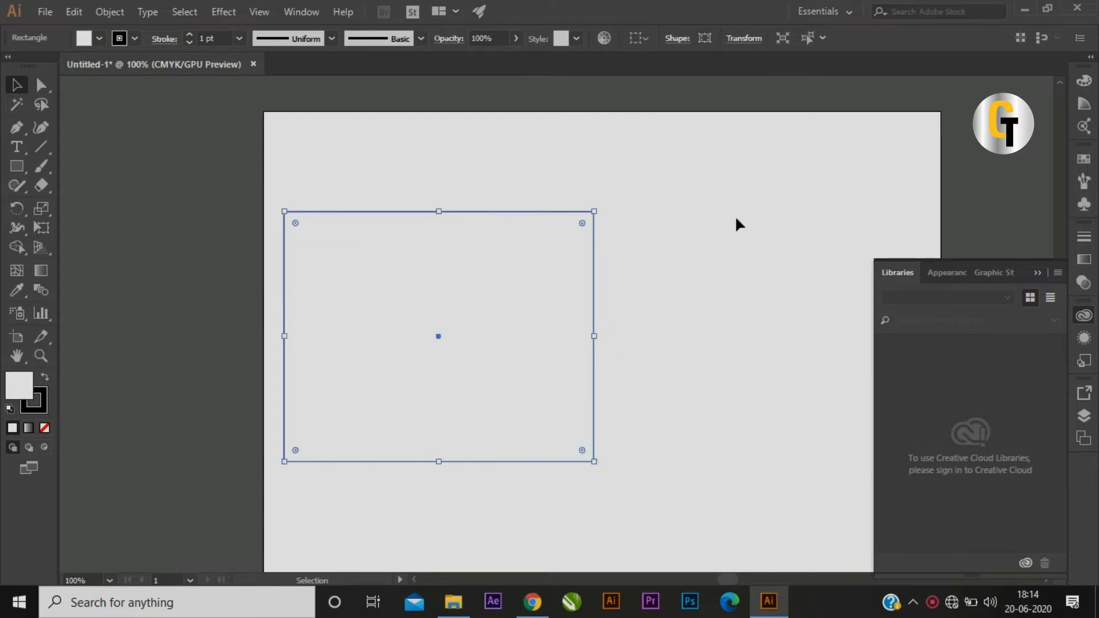
{"action": "left_click", "coordinate": [722, 260]}
{"action": "left_click", "coordinate": [535, 292]}
{"action": "left_click_drag", "start_coordinate": [595, 211], "coordinate": [353, 189]}
{"action": "left_click", "coordinate": [497, 279]}
{"action": "left_click", "coordinate": [516, 245]}
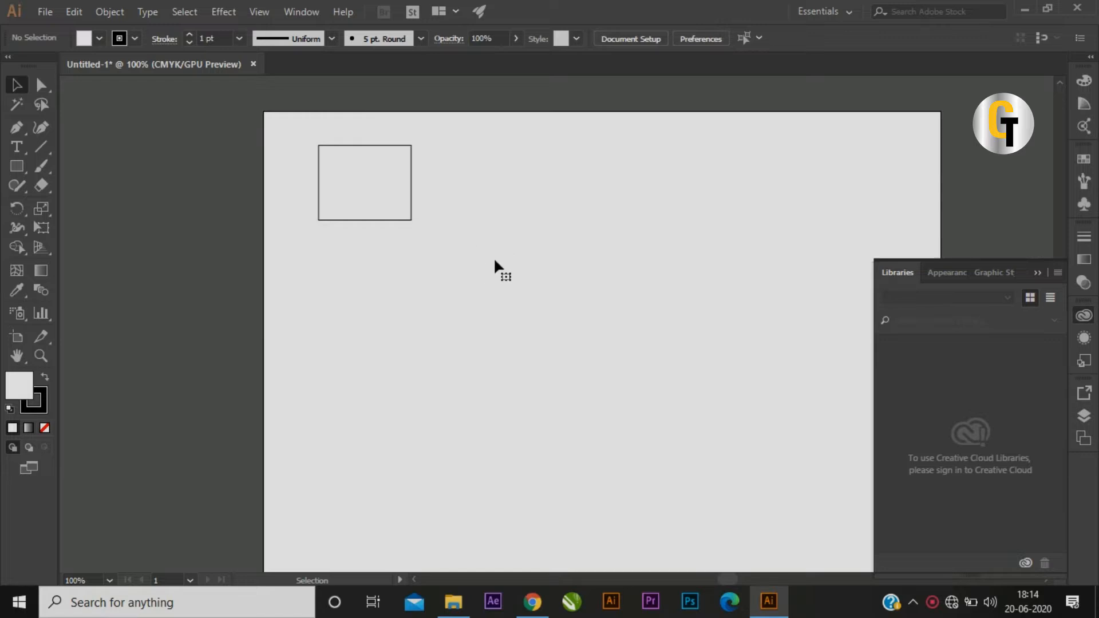
Enlarge the small rectangle proportionally and move it toward the middle of the artboard
{"action": "left_click", "coordinate": [378, 194]}
{"action": "left_click_drag", "start_coordinate": [389, 198], "coordinate": [455, 285]}
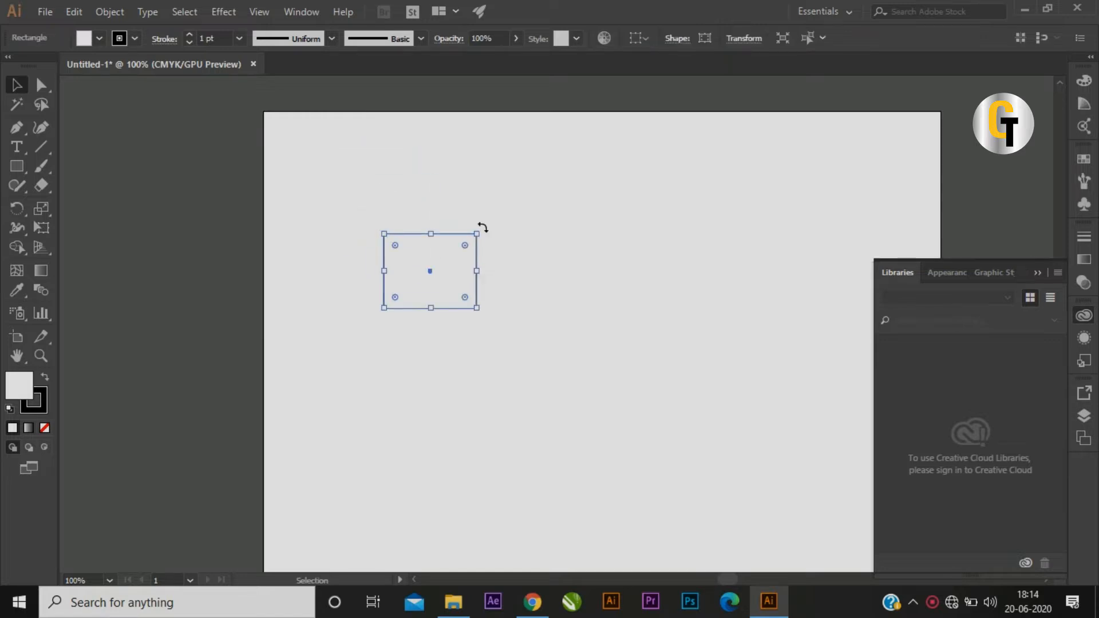
{"action": "left_click_drag", "start_coordinate": [479, 232], "coordinate": [627, 110]}
{"action": "left_click_drag", "start_coordinate": [556, 284], "coordinate": [551, 377]}
{"action": "left_click_drag", "start_coordinate": [573, 302], "coordinate": [608, 302]}
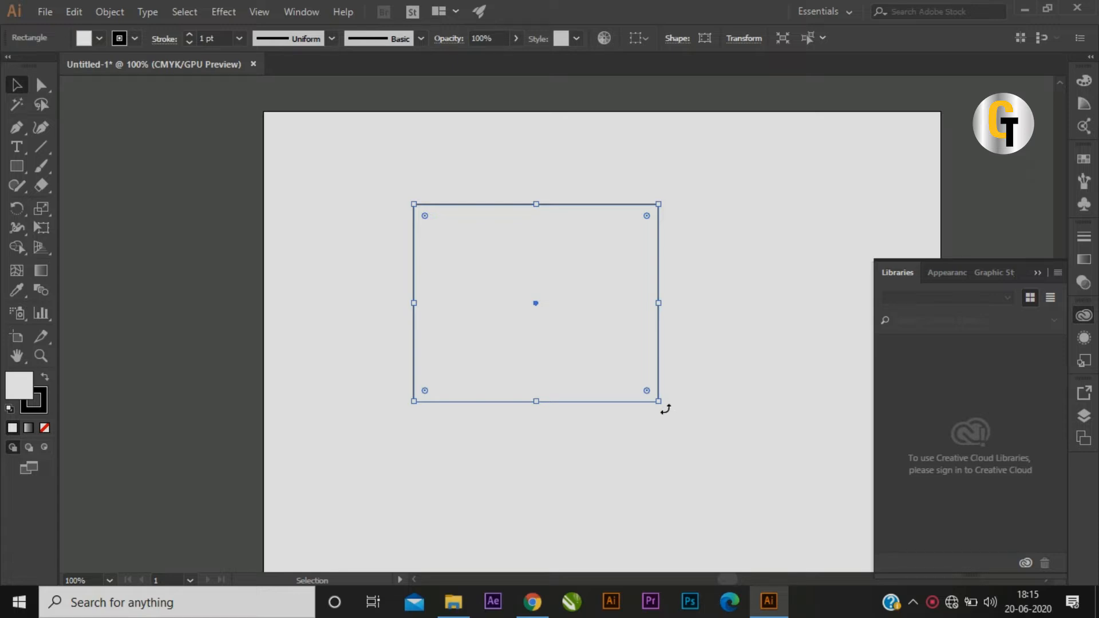
Try rotating the rectangle freely about its centre and return it to its upright orientation
{"action": "left_click_drag", "start_coordinate": [665, 409], "coordinate": [665, 409]}
{"action": "left_click_drag", "start_coordinate": [665, 409], "coordinate": [703, 295]}
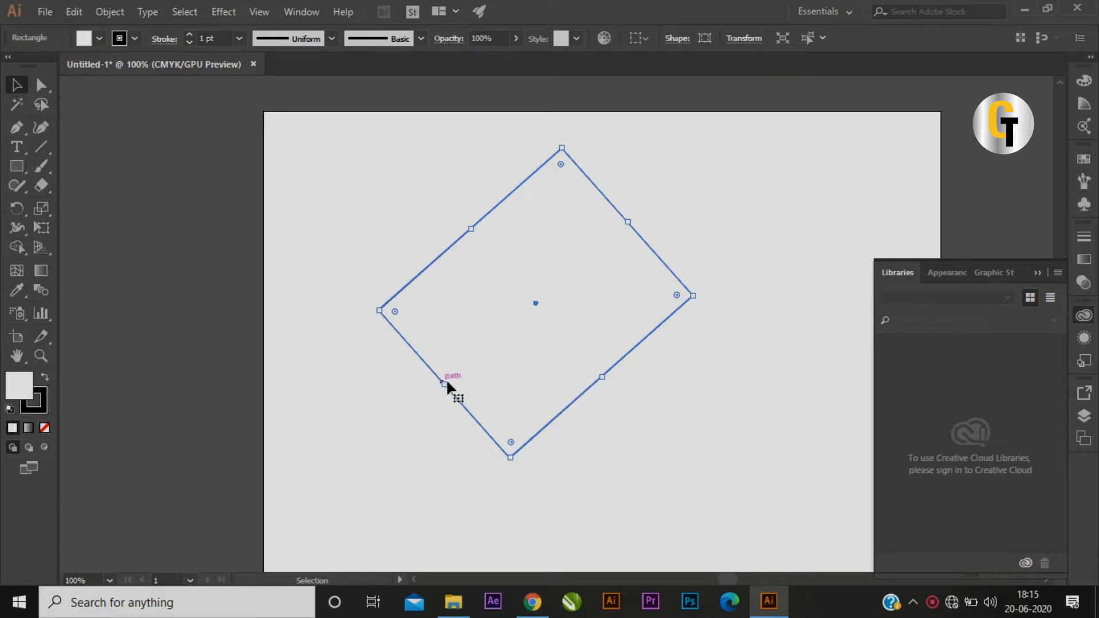
{"action": "left_click_drag", "start_coordinate": [445, 384], "coordinate": [428, 404]}
{"action": "left_click_drag", "start_coordinate": [700, 297], "coordinate": [671, 411]}
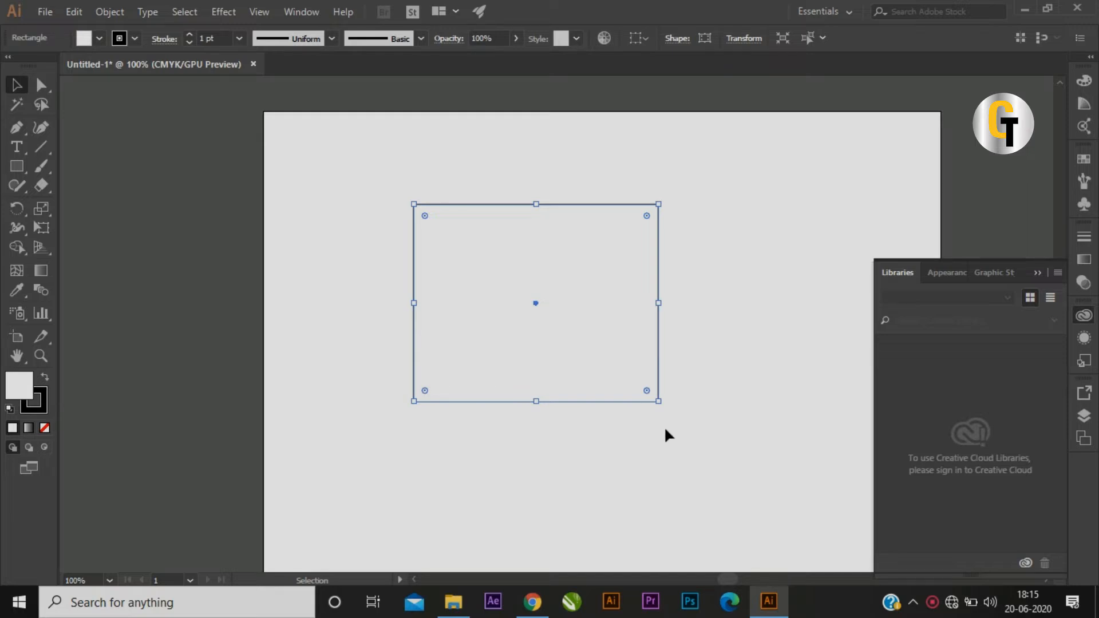
{"action": "left_click_drag", "start_coordinate": [666, 408], "coordinate": [466, 287]}
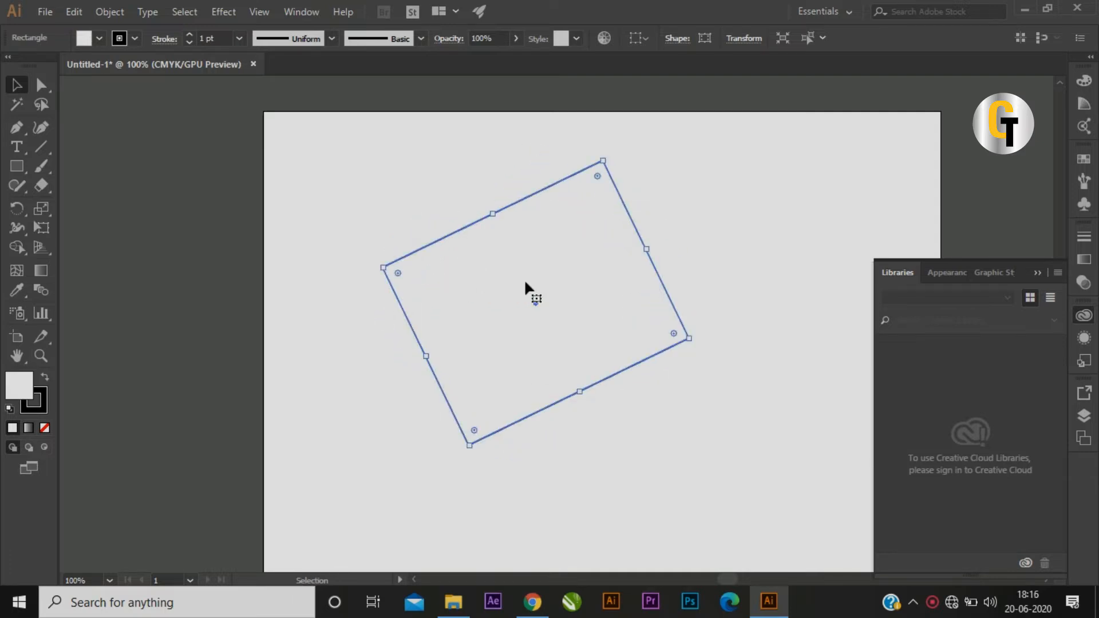
{"action": "key", "text": "ctrl+z"}
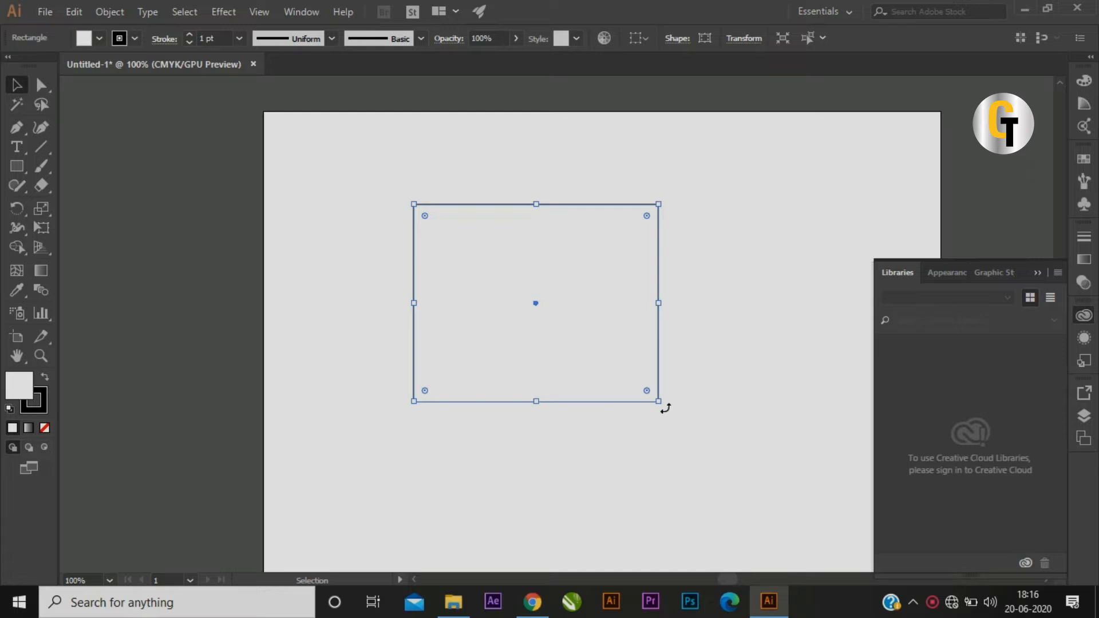
Rotate the rectangle 90 degrees in 45-degree increments and move it slightly to the right
{"action": "left_click_drag", "start_coordinate": [660, 405], "coordinate": [691, 342]}
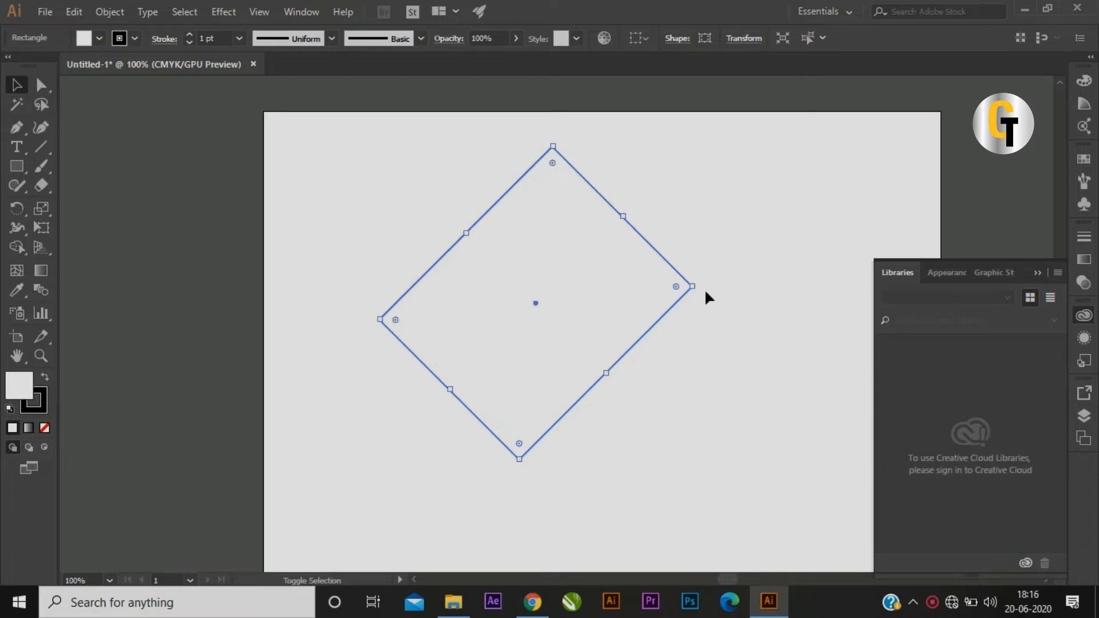
{"action": "left_click_drag", "start_coordinate": [700, 293], "coordinate": [673, 226]}
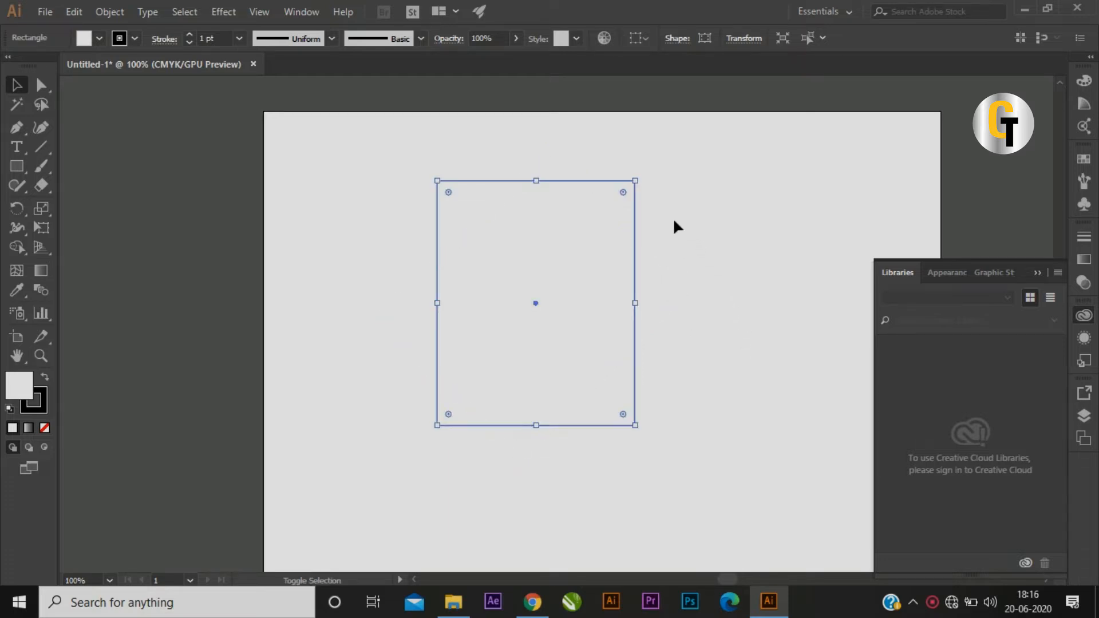
{"action": "left_click", "coordinate": [729, 258]}
{"action": "left_click_drag", "start_coordinate": [554, 239], "coordinate": [579, 269]}
{"action": "left_click", "coordinate": [717, 261]}
{"action": "left_click", "coordinate": [570, 213]}
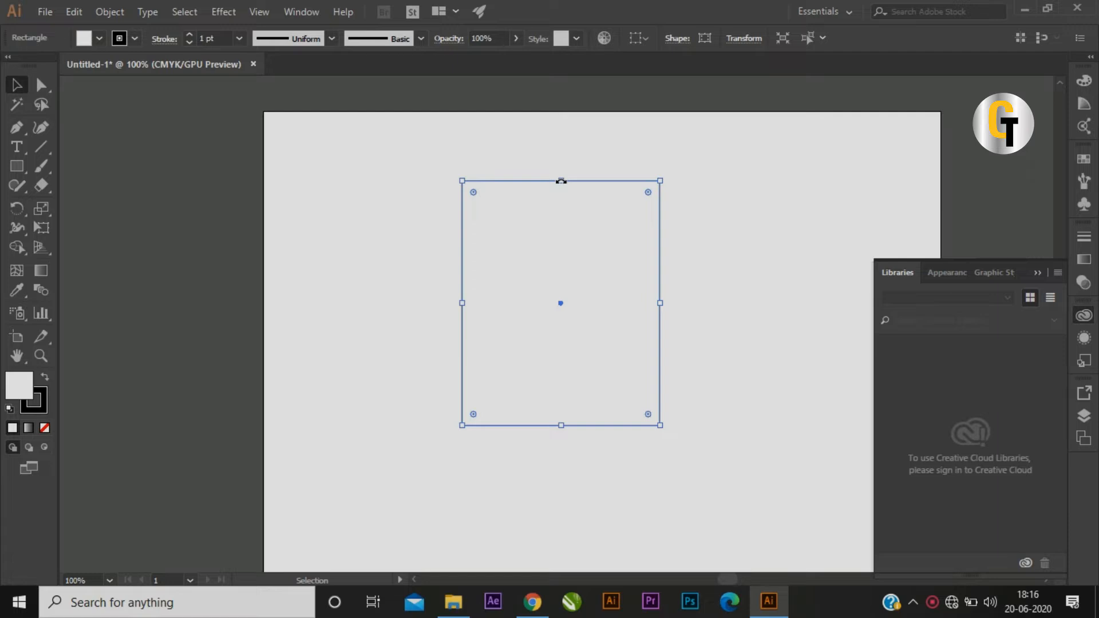
Stretch the rectangle symmetrically about its centre, making it about 431 pt tall and wider
{"action": "left_click_drag", "start_coordinate": [561, 181], "coordinate": [593, 241]}
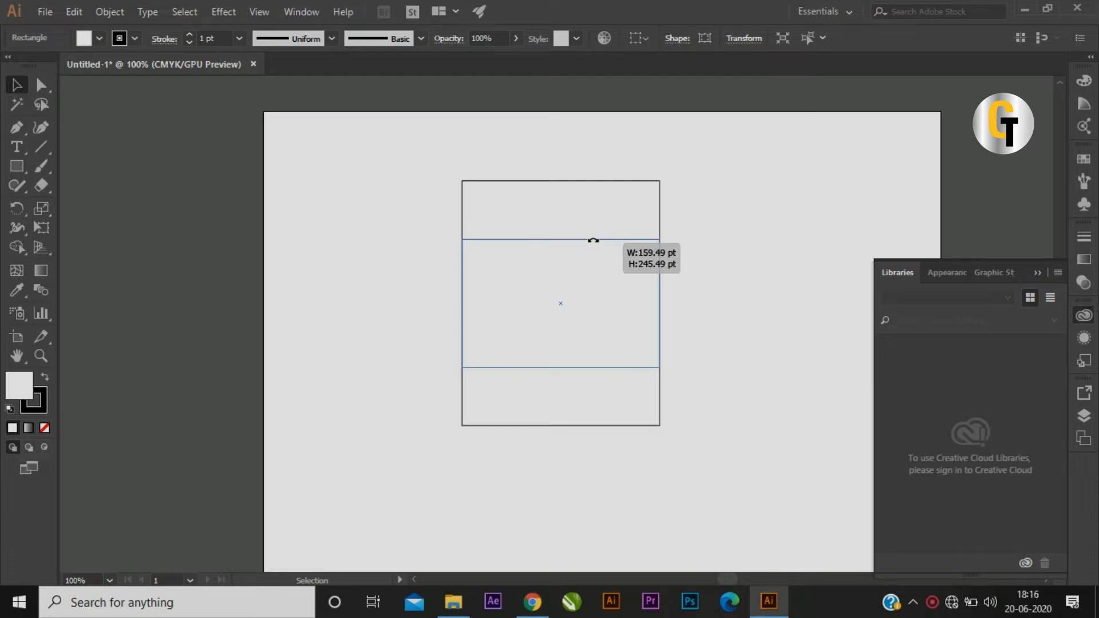
{"action": "left_click_drag", "start_coordinate": [593, 240], "coordinate": [602, 132]}
{"action": "mouse_move", "coordinate": [601, 132]}
{"action": "left_mouse_down"}
{"action": "mouse_move", "coordinate": [594, 245]}
{"action": "mouse_move", "coordinate": [603, 129]}
{"action": "left_mouse_up"}
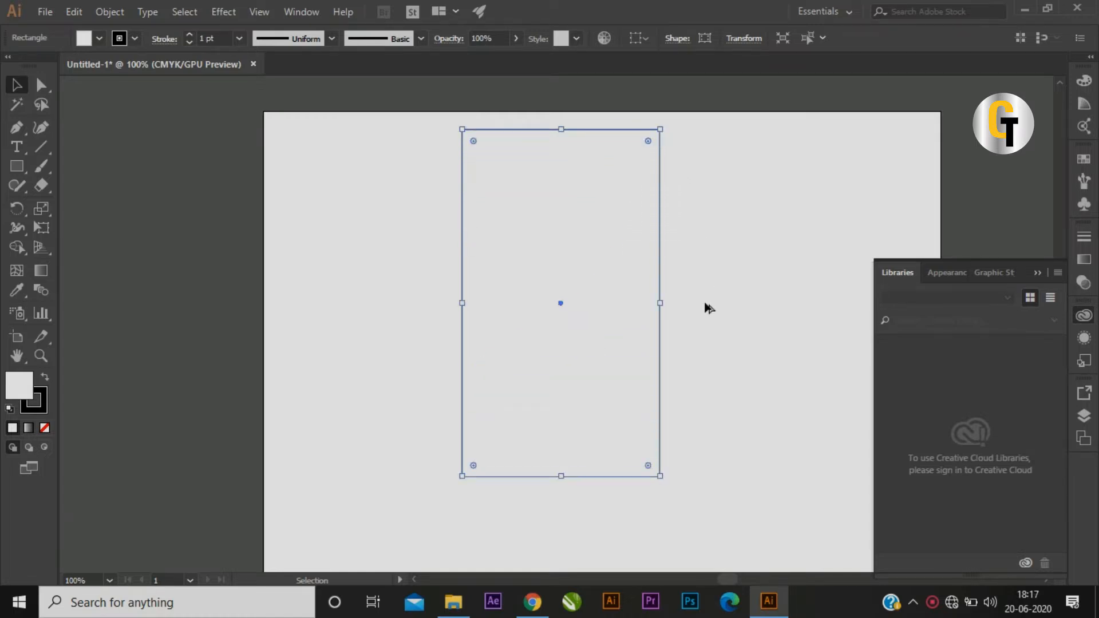
{"action": "left_click_drag", "start_coordinate": [660, 304], "coordinate": [627, 299]}
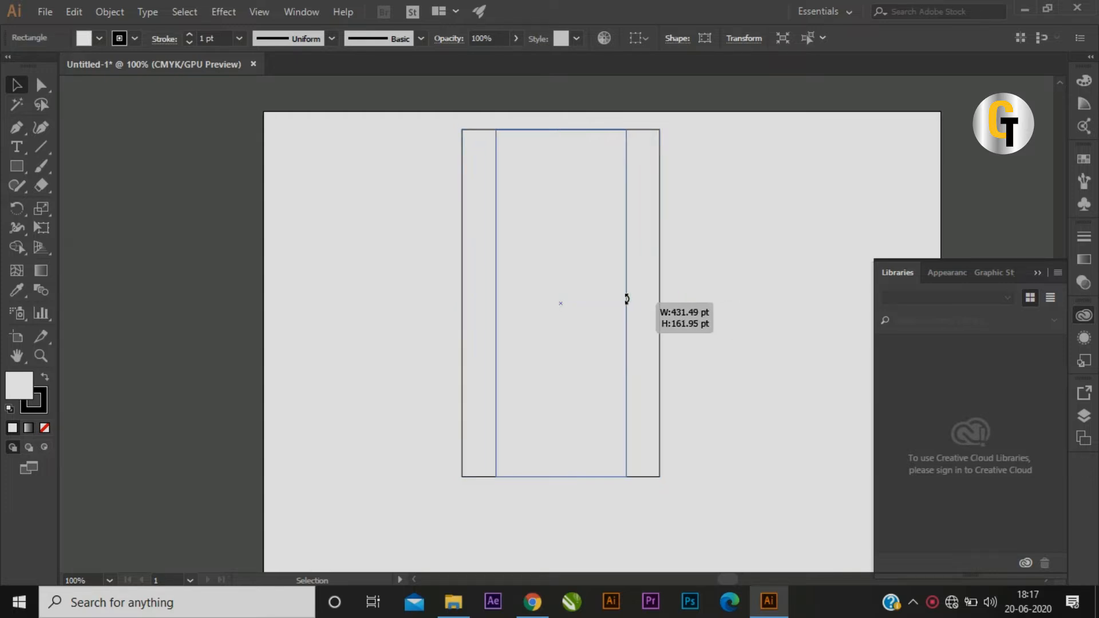
{"action": "left_click_drag", "start_coordinate": [627, 298], "coordinate": [626, 299]}
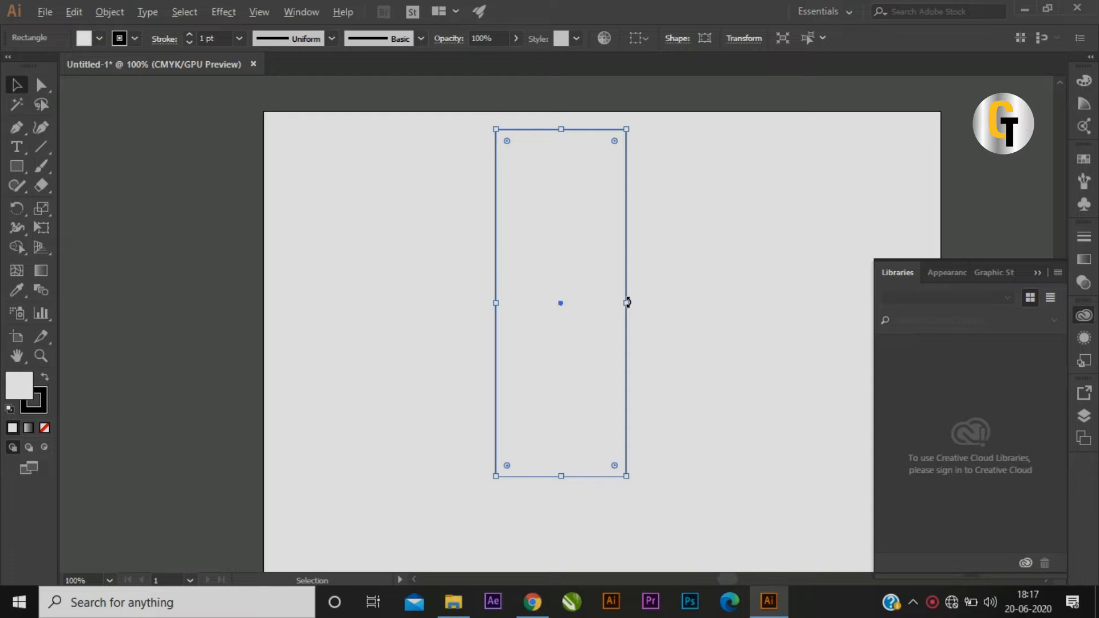
{"action": "left_click_drag", "start_coordinate": [628, 302], "coordinate": [695, 303]}
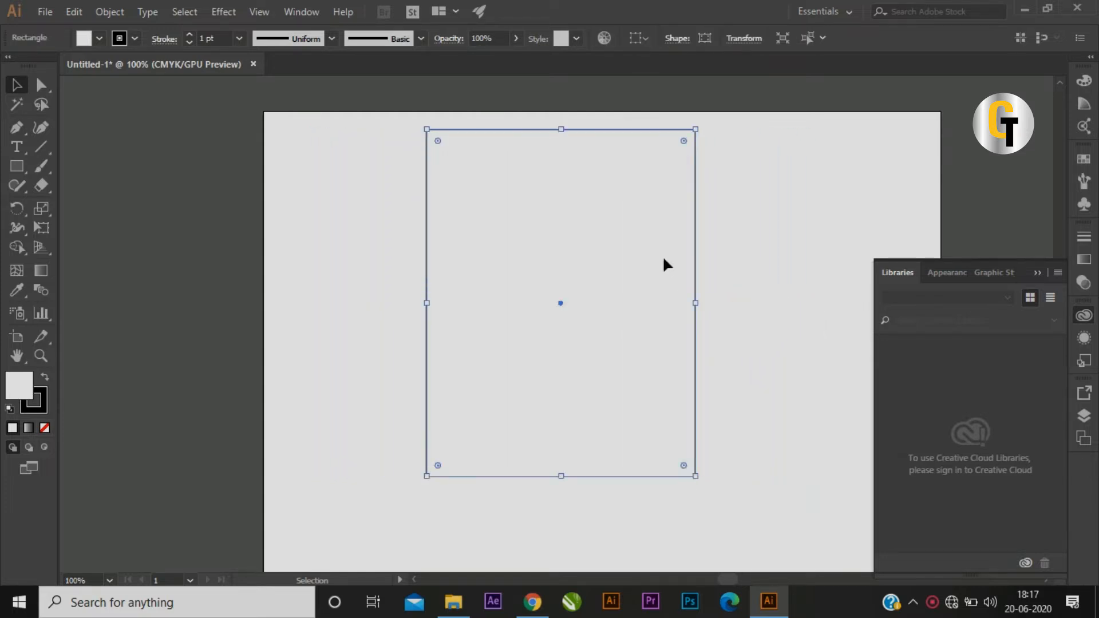
Scale the rectangle down proportionally and move it to the upper-left area of the artboard
{"action": "left_click_drag", "start_coordinate": [695, 128], "coordinate": [525, 346]}
{"action": "left_click_drag", "start_coordinate": [478, 388], "coordinate": [618, 265]}
{"action": "left_click_drag", "start_coordinate": [659, 219], "coordinate": [723, 147]}
{"action": "left_click_drag", "start_coordinate": [692, 252], "coordinate": [582, 322]}
{"action": "left_click", "coordinate": [731, 300]}
{"action": "left_click_drag", "start_coordinate": [520, 297], "coordinate": [493, 286]}
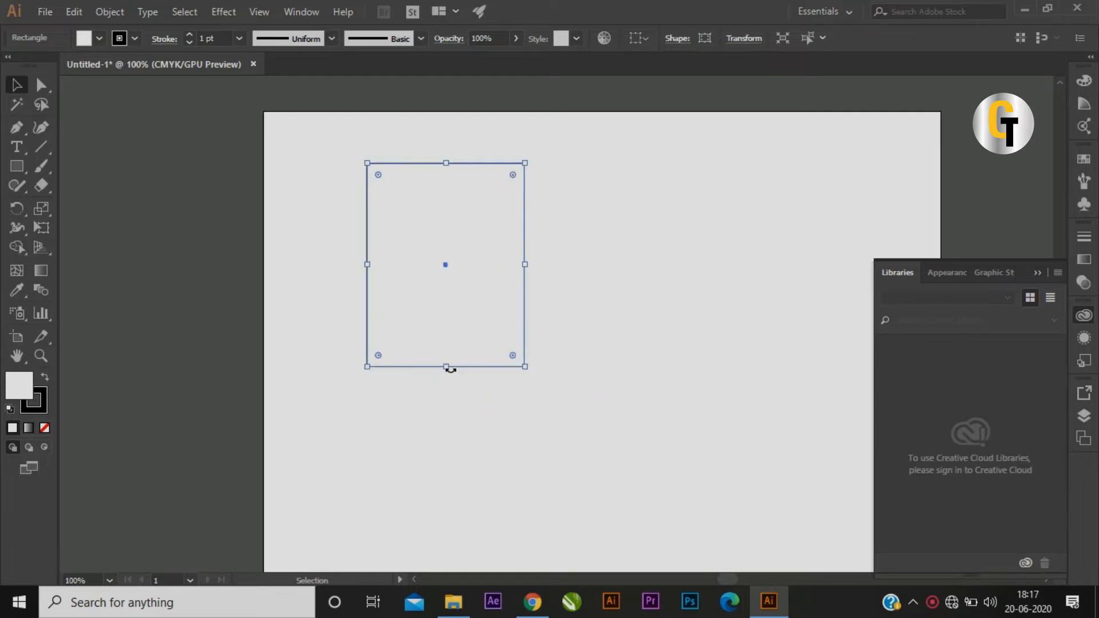
Reduce the rectangle's height from its bottom edge and move it into the artboard's upper-left corner
{"action": "left_click_drag", "start_coordinate": [445, 366], "coordinate": [446, 291]}
{"action": "left_click", "coordinate": [675, 309]}
{"action": "left_click_drag", "start_coordinate": [492, 226], "coordinate": [410, 202]}
{"action": "left_click", "coordinate": [654, 304]}
{"action": "left_click", "coordinate": [385, 264]}
{"action": "left_click", "coordinate": [533, 271]}
{"action": "key", "text": "ctrl+a"}
{"action": "left_click", "coordinate": [627, 273]}
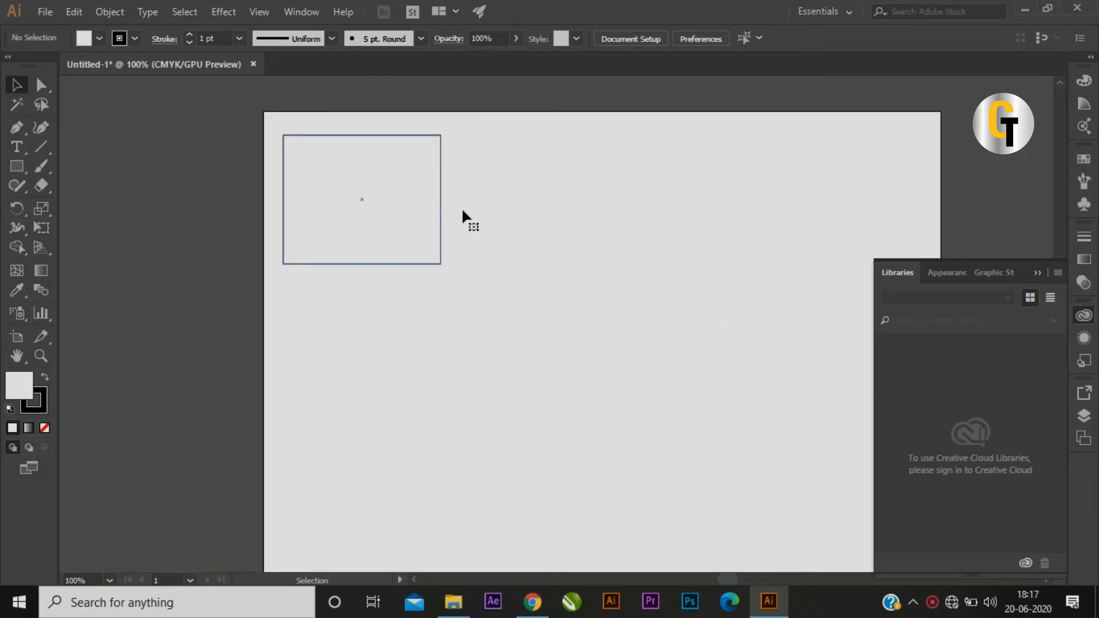
Paste a duplicate of the rectangle near the middle of the artboard
{"action": "left_click", "coordinate": [414, 216]}
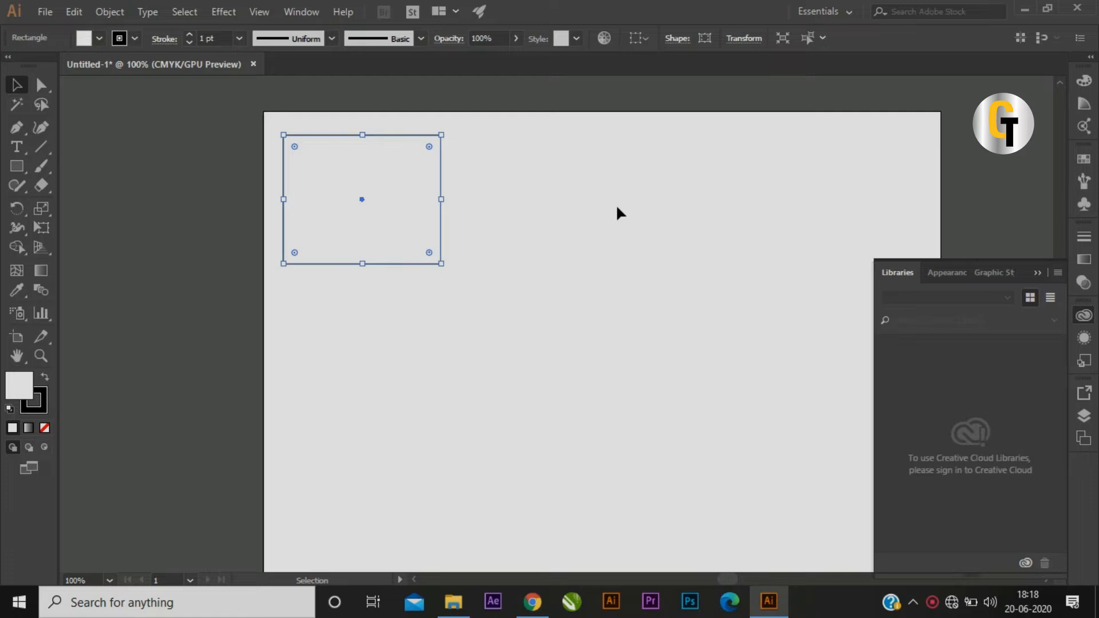
{"action": "key", "text": "a"}
{"action": "key", "text": "ctrl+v"}
{"action": "key", "text": "v"}
{"action": "left_click", "coordinate": [692, 223]}
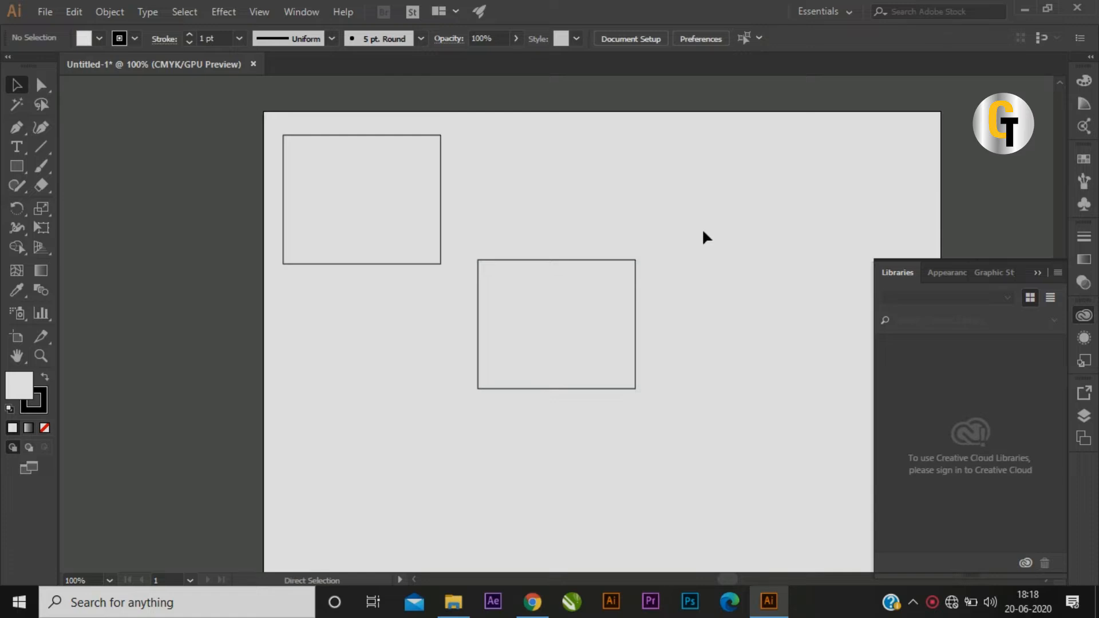
Delete the duplicate rectangle in the middle of the artboard
{"action": "left_click", "coordinate": [565, 312]}
{"action": "key", "text": "ctrl+d"}
{"action": "key", "text": "ctrl+z"}
{"action": "left_click", "coordinate": [685, 304]}
{"action": "left_click", "coordinate": [595, 338]}
{"action": "key", "text": "Delete"}
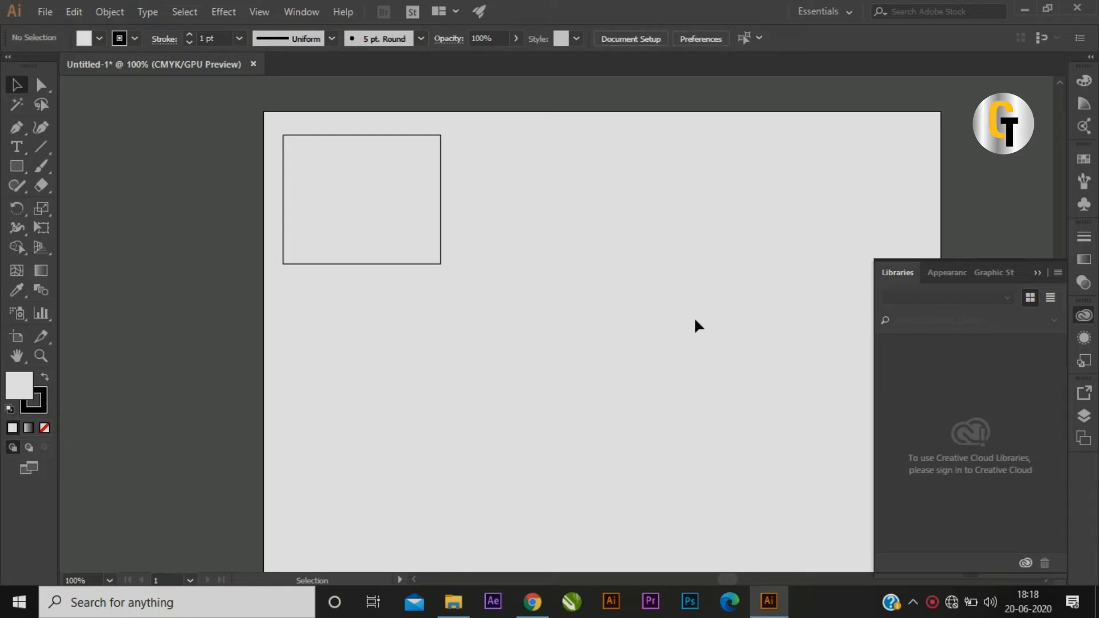
{"action": "left_click", "coordinate": [366, 256]}
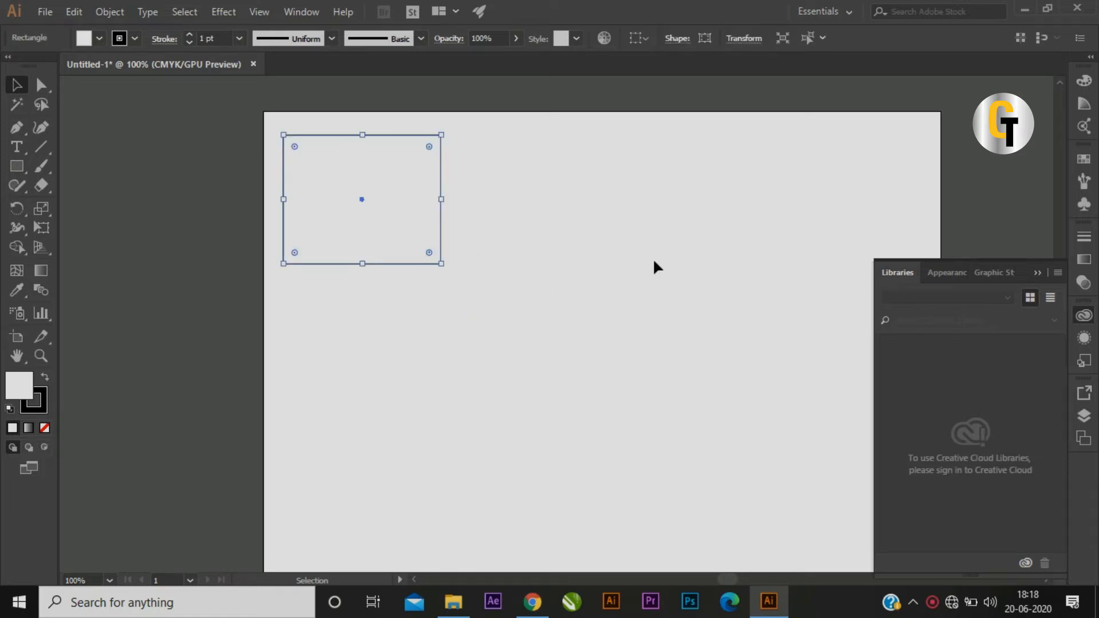
{"action": "left_click", "coordinate": [641, 290]}
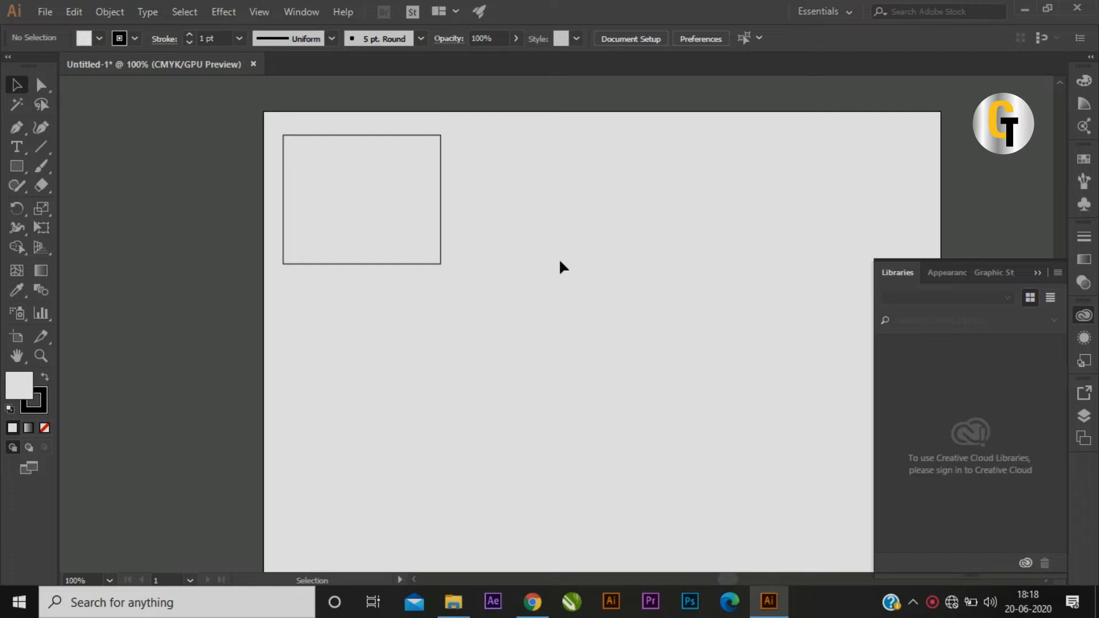
{"action": "left_click", "coordinate": [399, 206]}
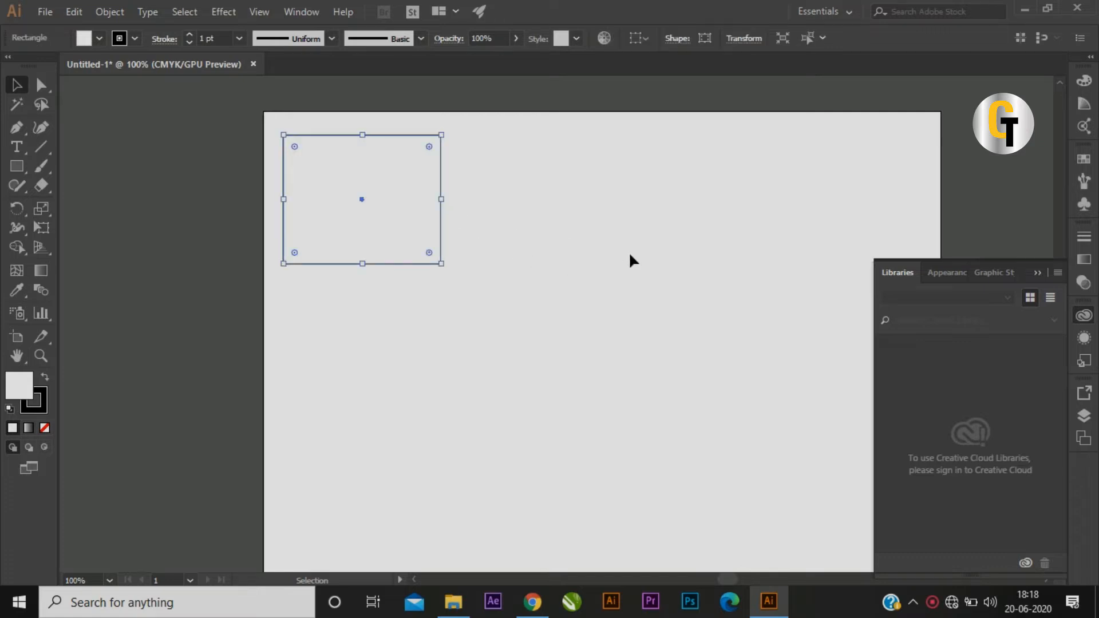
{"action": "left_click", "coordinate": [631, 256]}
{"action": "key", "text": "a"}
{"action": "left_click", "coordinate": [430, 232]}
{"action": "key", "text": "ctrl+c"}
{"action": "key", "text": "ctrl+v"}
{"action": "left_click", "coordinate": [683, 221]}
{"action": "left_click", "coordinate": [605, 322]}
{"action": "left_click", "coordinate": [743, 322]}
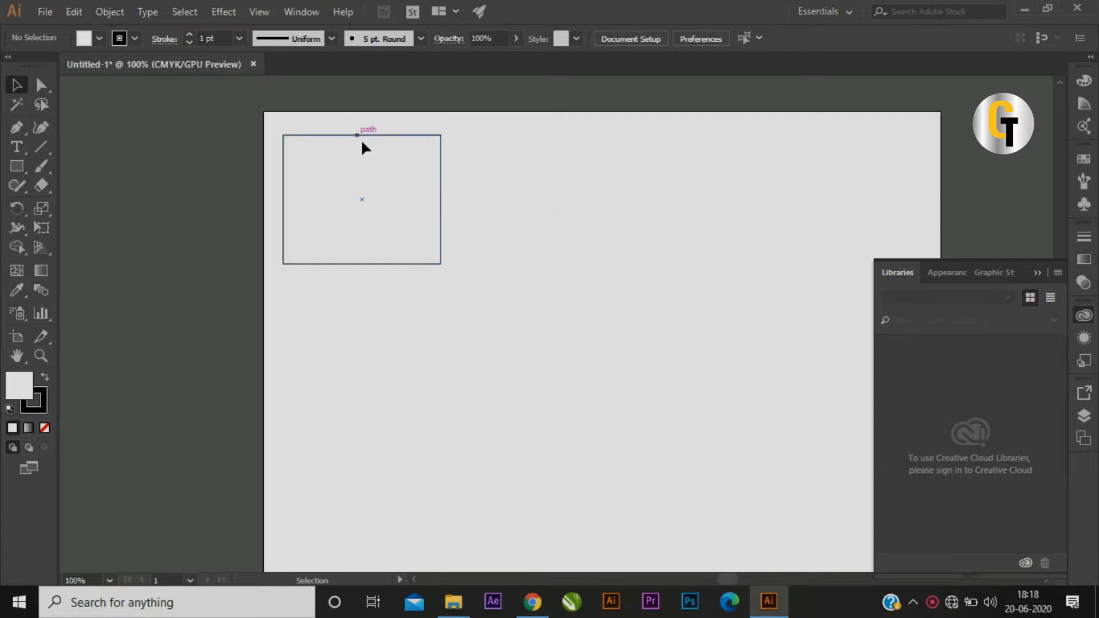
{"action": "left_click", "coordinate": [392, 193]}
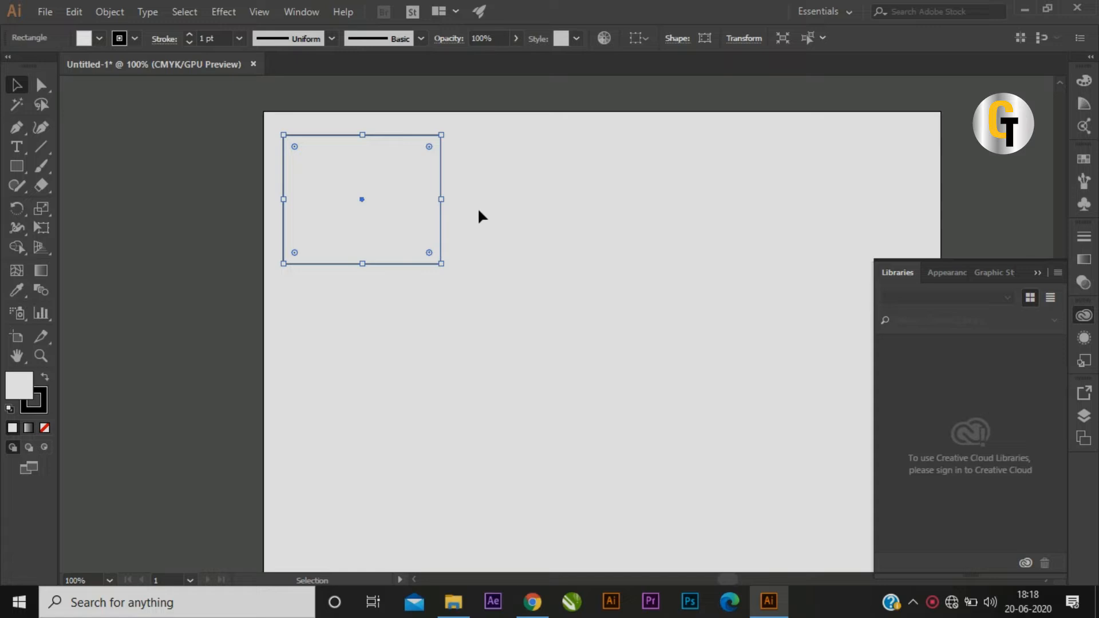
{"action": "left_click", "coordinate": [552, 229]}
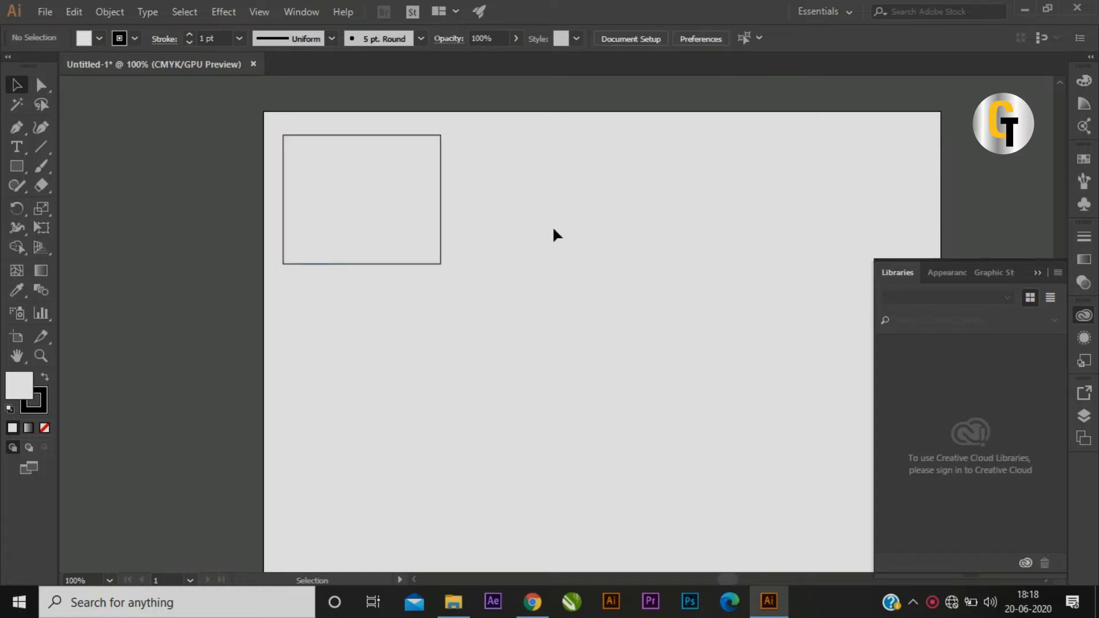
{"action": "left_click", "coordinate": [434, 232]}
{"action": "key", "text": "a"}
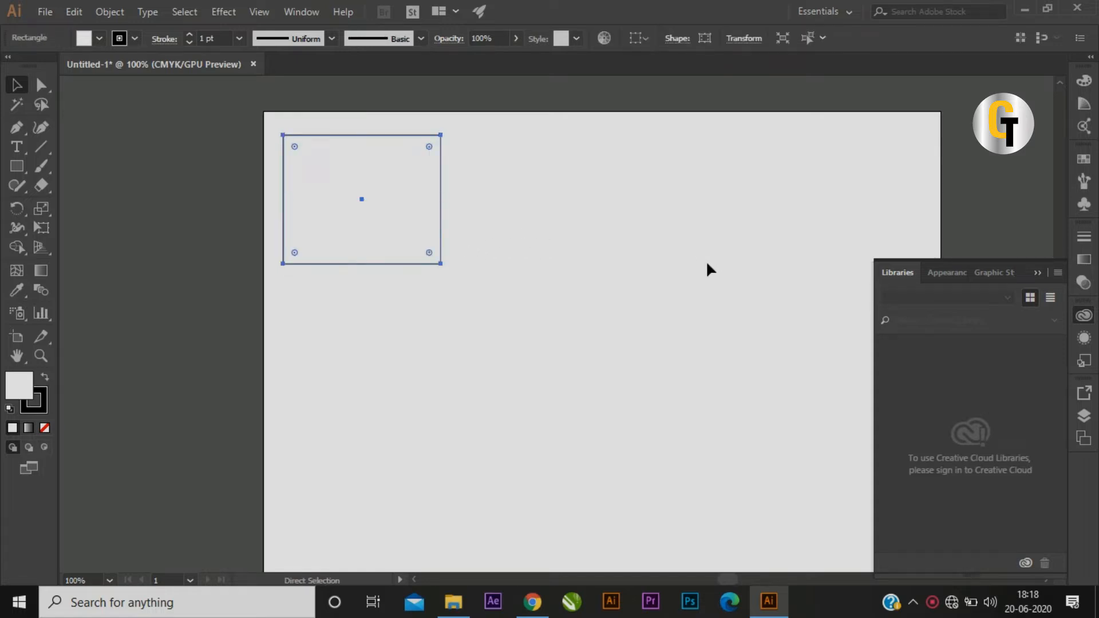
Duplicate the rectangle with the Selection tool and place the copy near the middle of the artboard
{"action": "key", "text": "v"}
{"action": "key", "text": "ctrl"}
{"action": "left_click", "coordinate": [595, 252]}
{"action": "left_click_drag", "start_coordinate": [412, 211], "coordinate": [687, 298]}
{"action": "left_click_drag", "start_coordinate": [613, 299], "coordinate": [574, 313]}
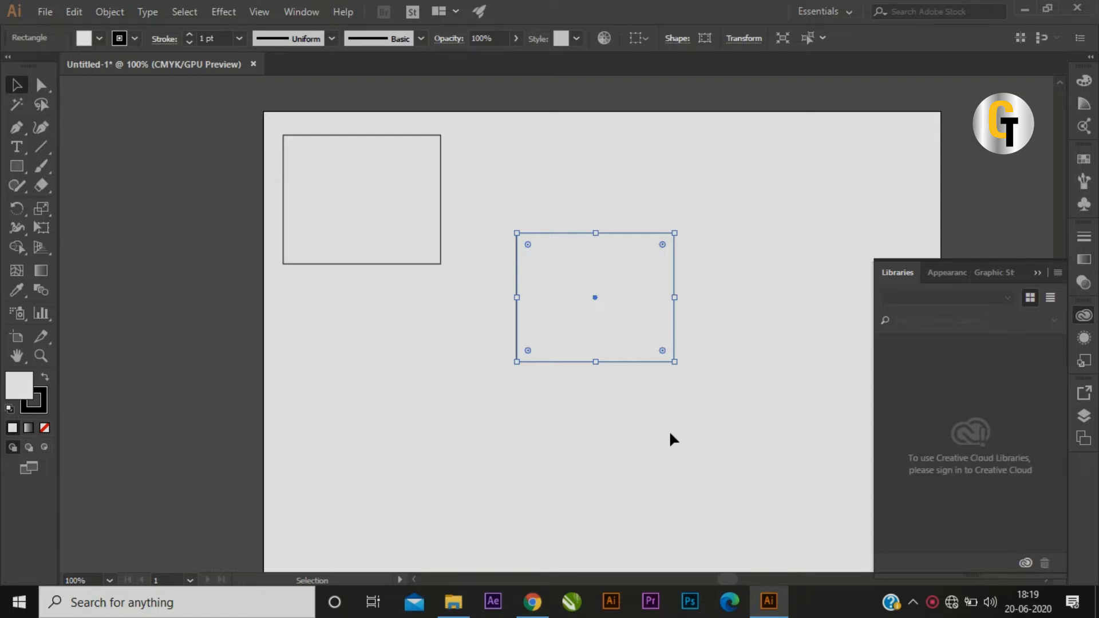
Select the rectangle copy in the middle of the artboard and delete it
{"action": "left_click", "coordinate": [645, 452]}
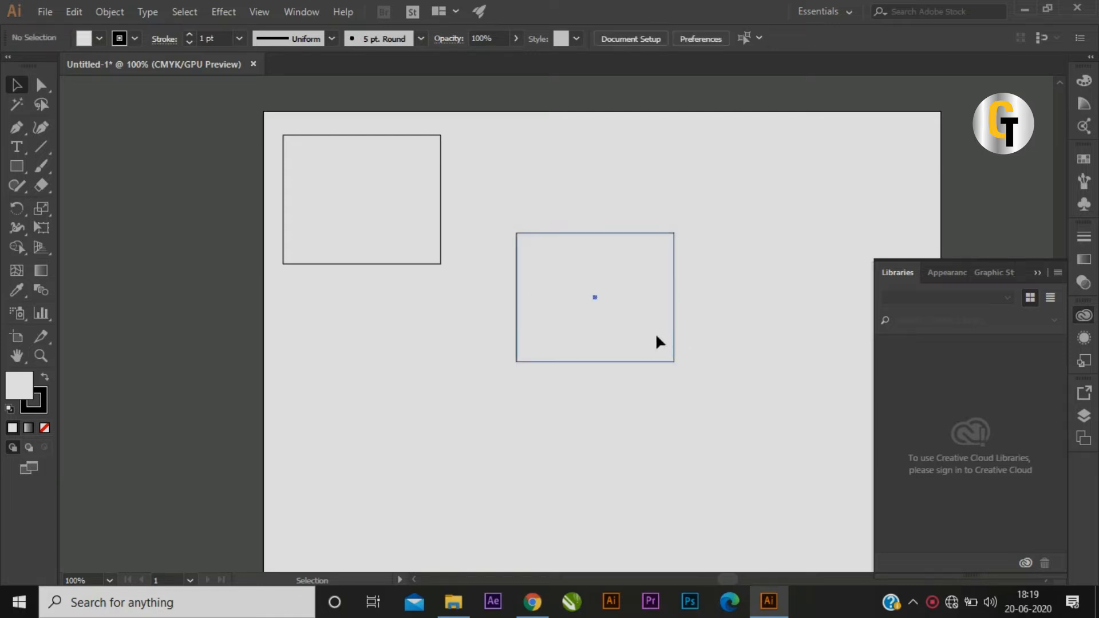
{"action": "left_click", "coordinate": [656, 336]}
{"action": "key", "text": "Delete"}
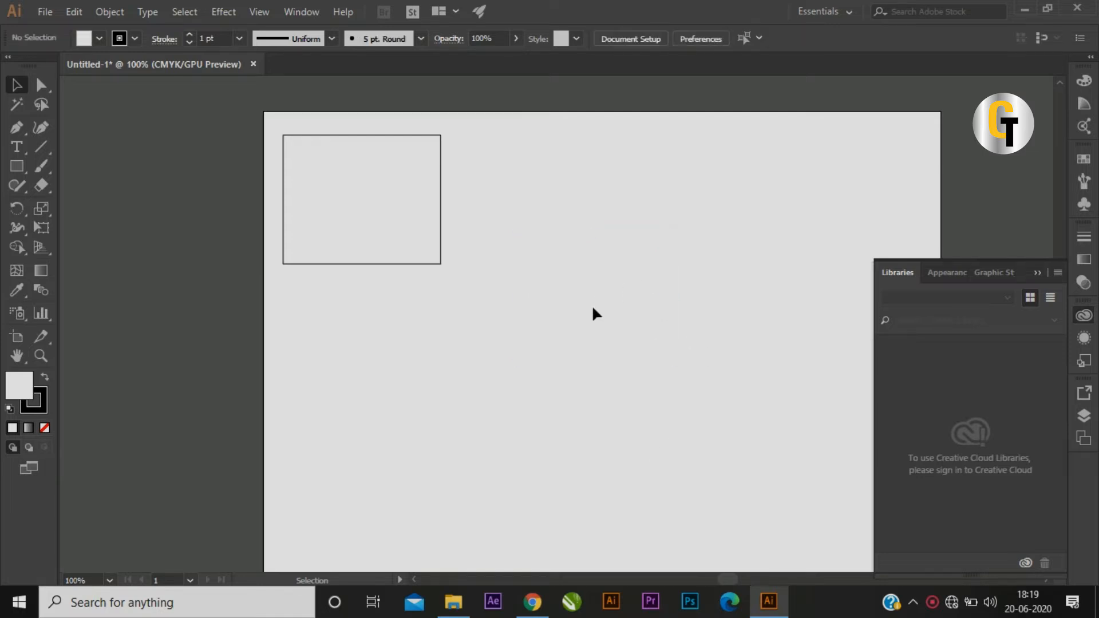
Scale the rectangle proportionally to about half its width, move it up along the artboard's left edge and deselect it
{"action": "left_click", "coordinate": [425, 170]}
{"action": "left_click_drag", "start_coordinate": [441, 135], "coordinate": [370, 193]}
{"action": "left_click_drag", "start_coordinate": [350, 229], "coordinate": [353, 200]}
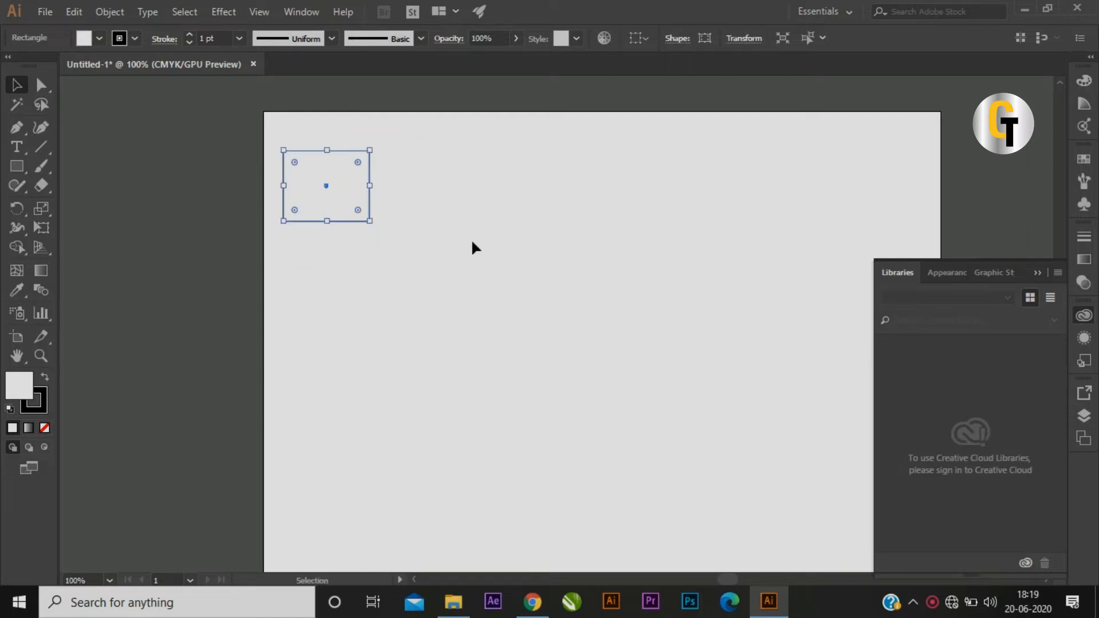
{"action": "left_click", "coordinate": [533, 256]}
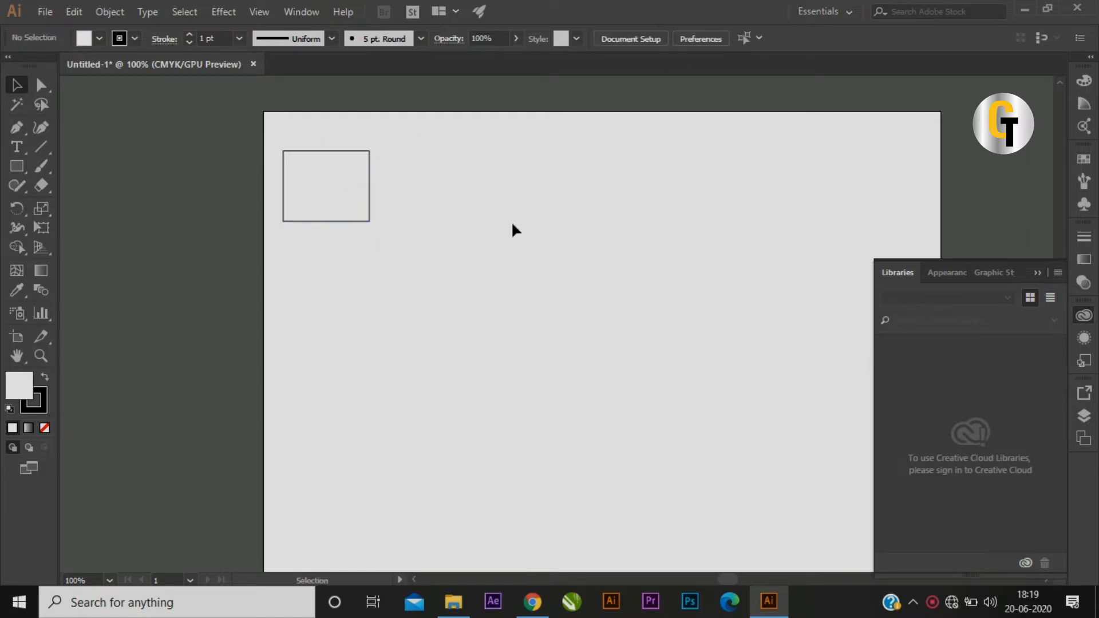
Duplicate the small rectangle just to the right of the original and undo the copy
{"action": "left_click_drag", "start_coordinate": [343, 199], "coordinate": [444, 210]}
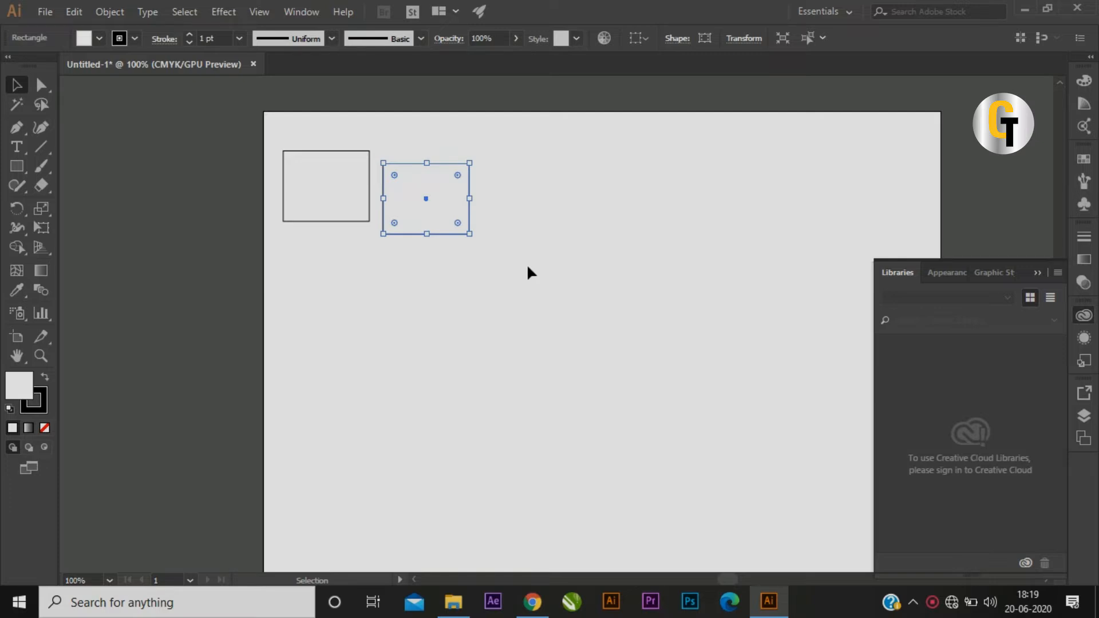
{"action": "key", "text": "ctrl+z"}
{"action": "left_click", "coordinate": [532, 264]}
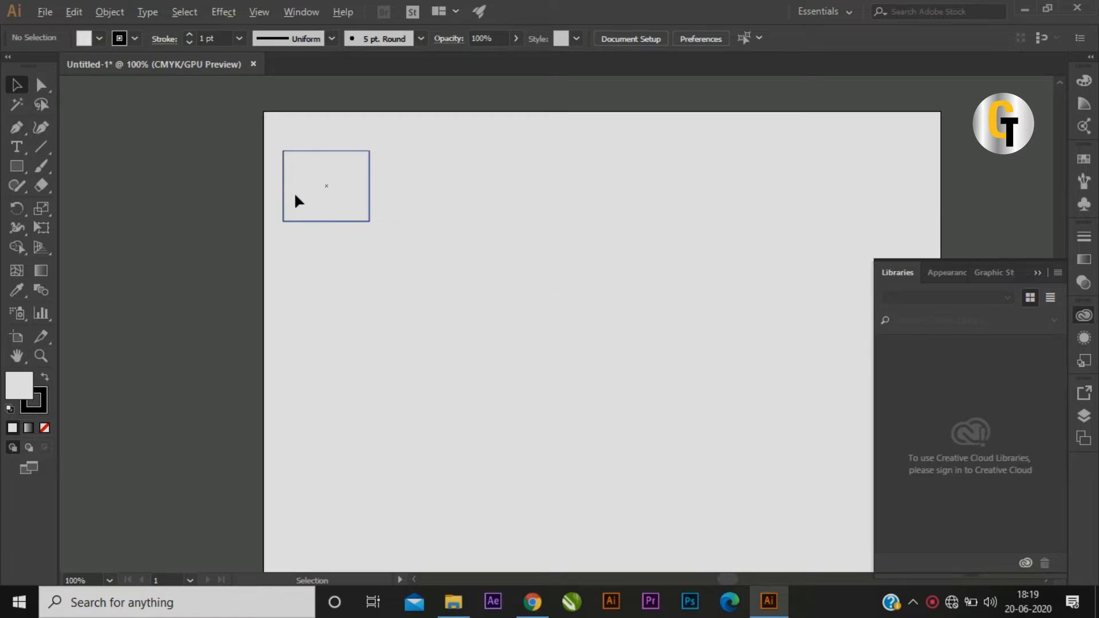
Duplicate the small rectangle diagonally below the original twice, undoing each copy
{"action": "left_click_drag", "start_coordinate": [316, 186], "coordinate": [373, 241], "text": "alt"}
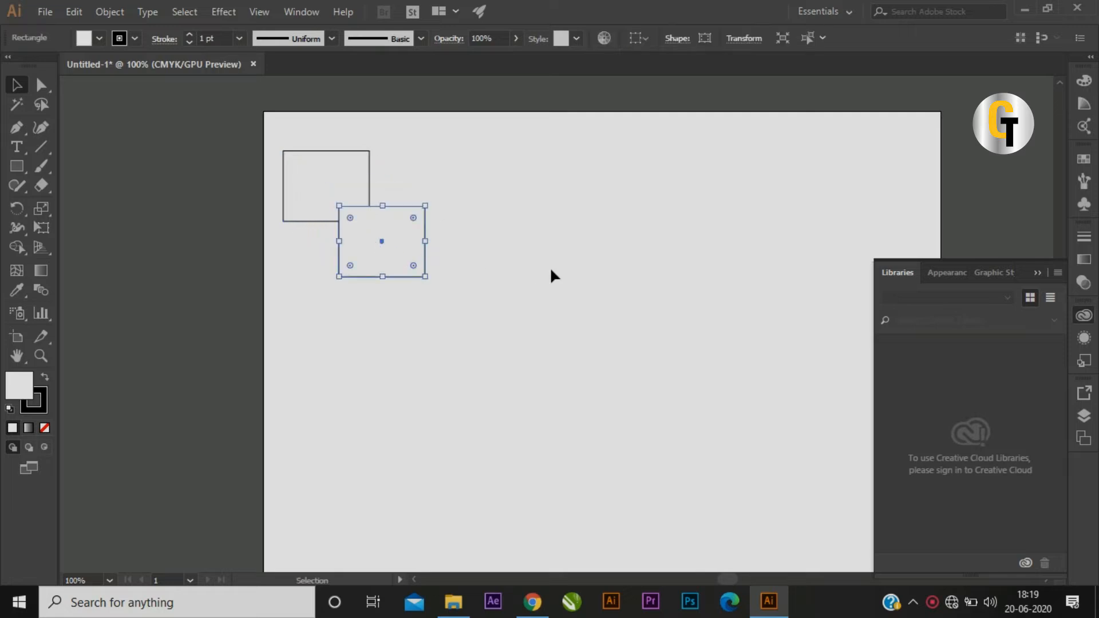
{"action": "key", "text": "ctrl+z"}
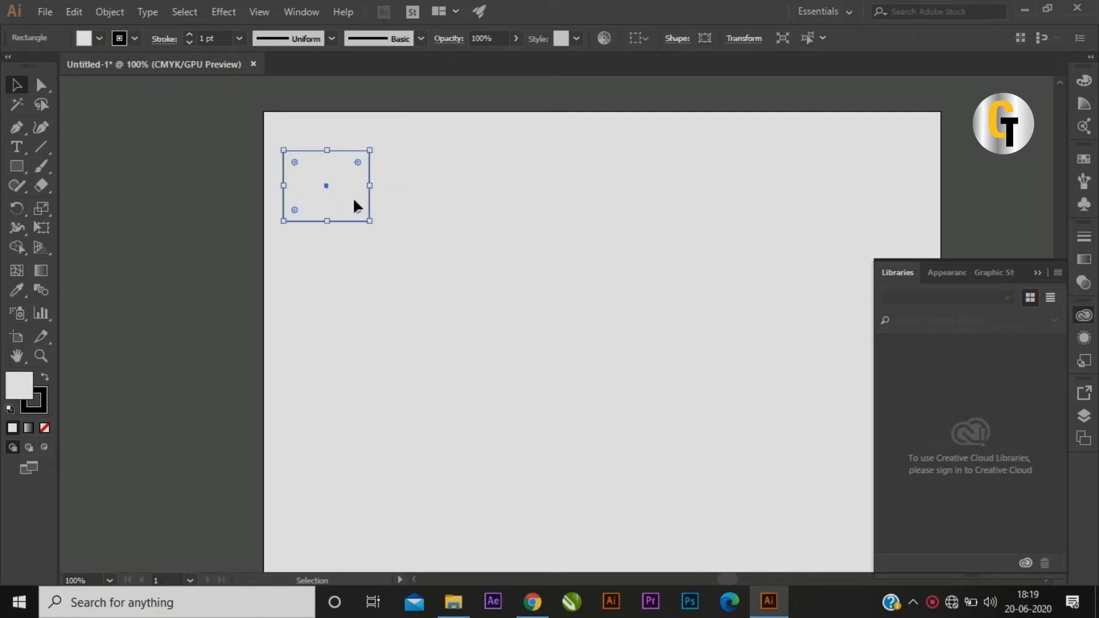
{"action": "left_click_drag", "start_coordinate": [351, 193], "coordinate": [446, 258], "text": "alt"}
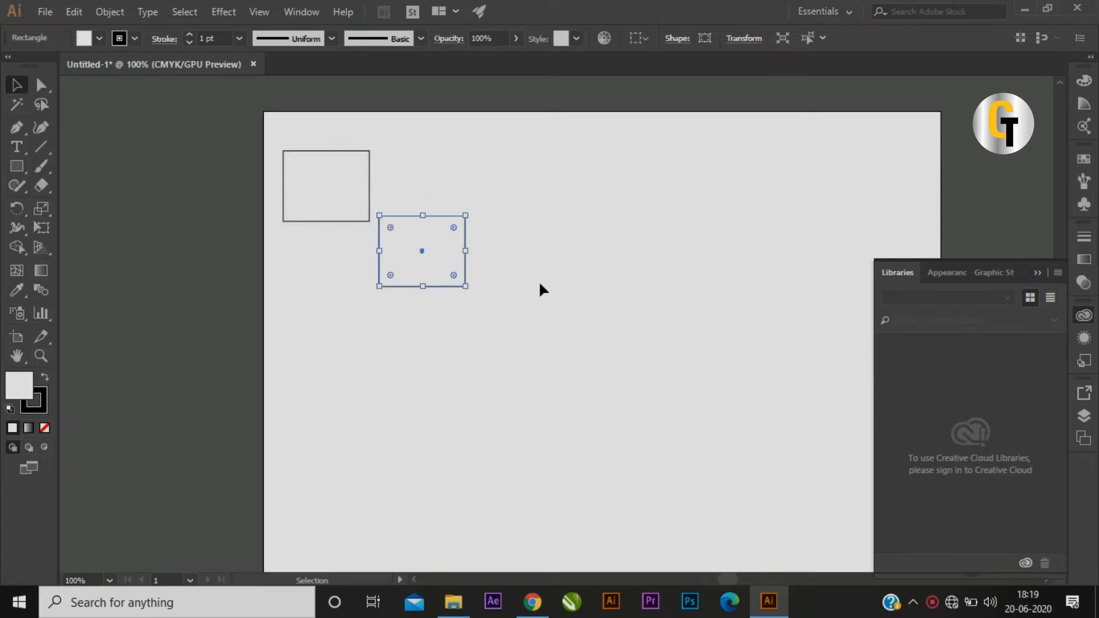
{"action": "key", "text": "ctrl+z"}
Move the rectangle diagonally down and undo it, and make a copy overlapping the original's lower-right corner and undo that as well
{"action": "left_click_drag", "start_coordinate": [339, 204], "coordinate": [429, 270]}
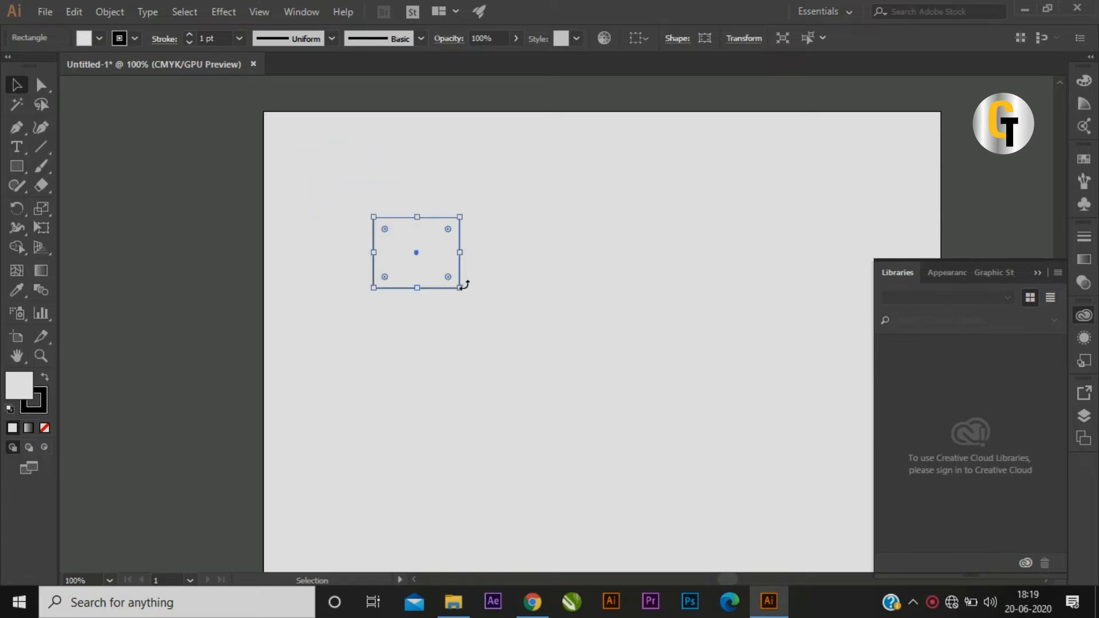
{"action": "key", "text": "ctrl+z"}
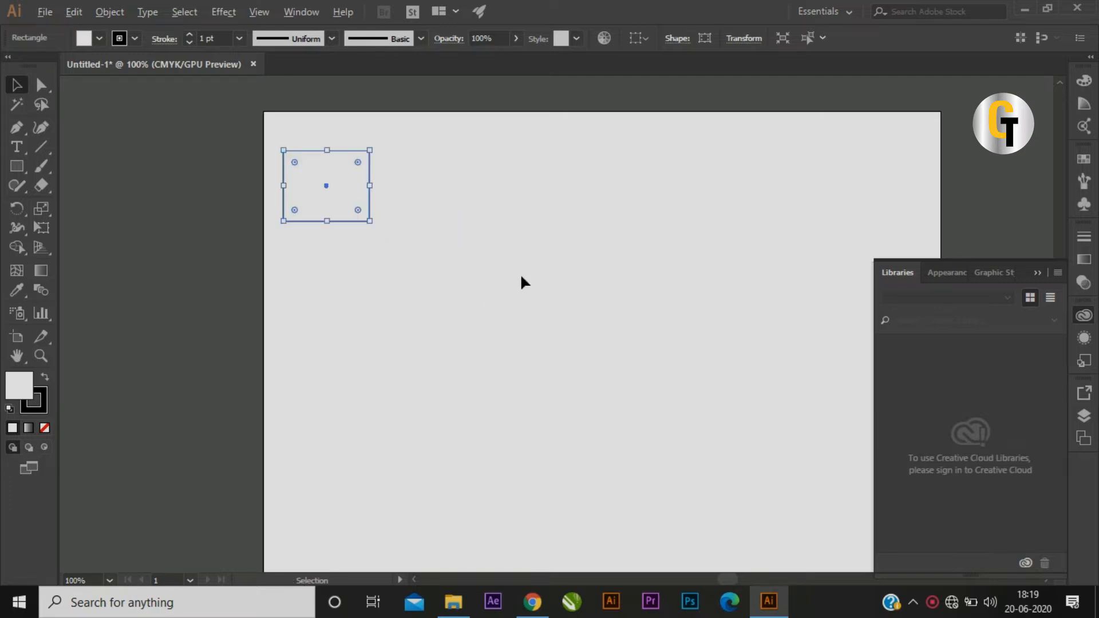
{"action": "left_click_drag", "start_coordinate": [347, 188], "coordinate": [413, 242], "text": "alt"}
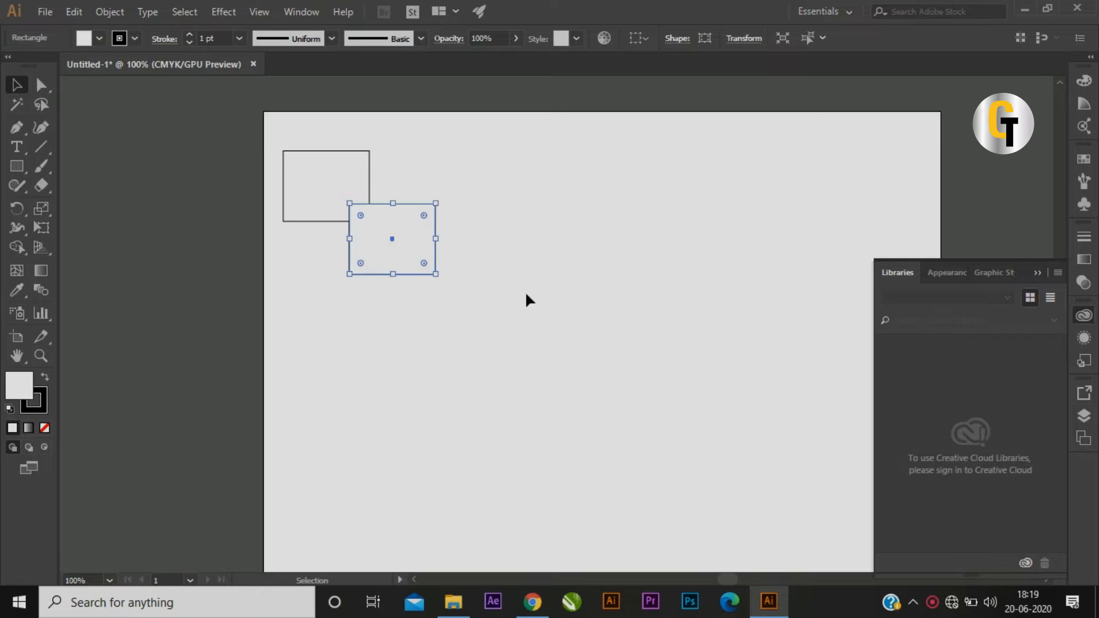
{"action": "left_click", "coordinate": [525, 294]}
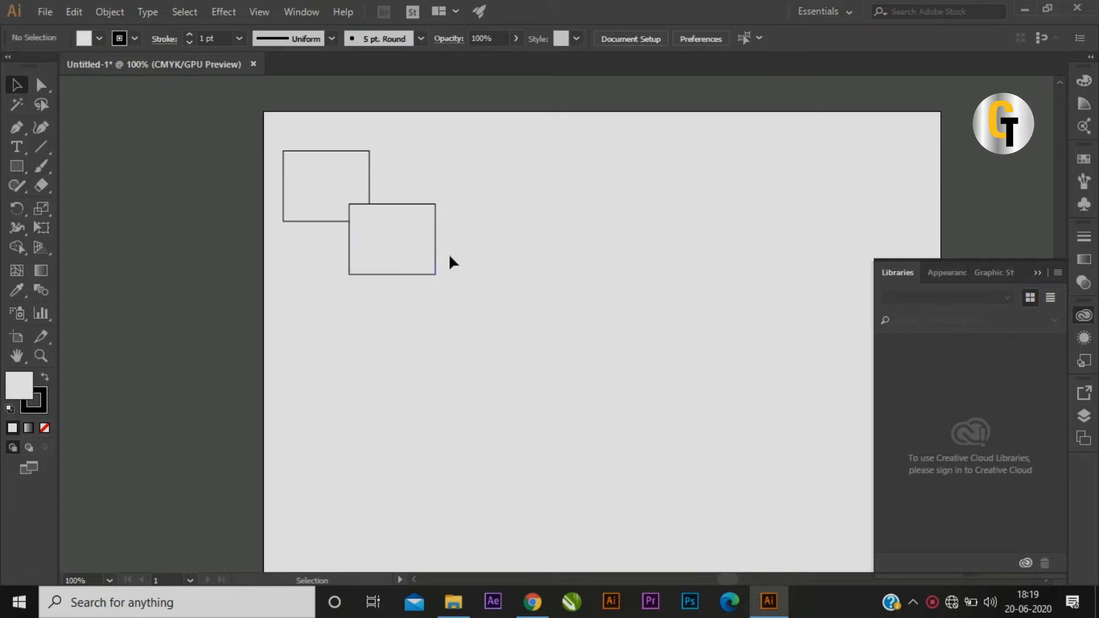
{"action": "key", "text": "ctrl+z"}
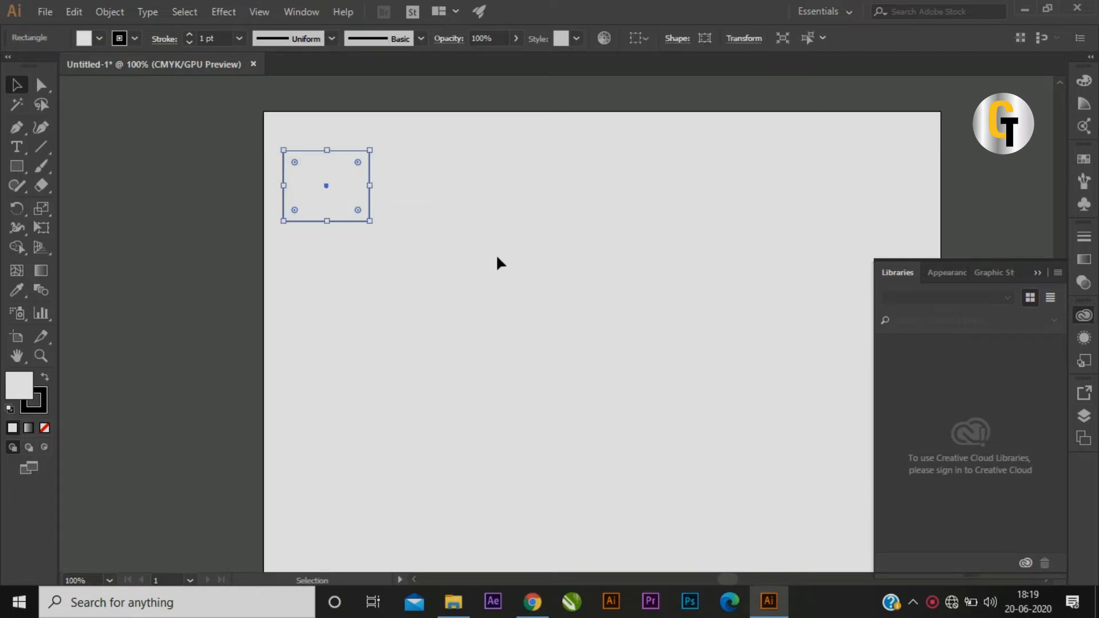
{"action": "left_click", "coordinate": [497, 257]}
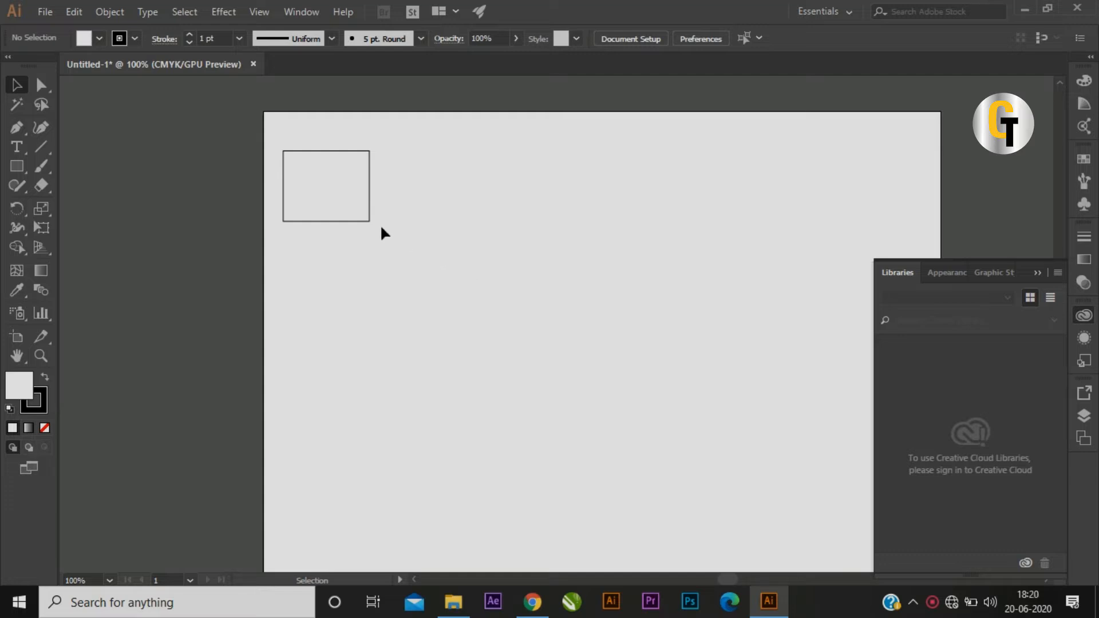
Move the rectangle straight down by slightly more than its own height and repeat that transformation three times
{"action": "left_click_drag", "start_coordinate": [345, 205], "coordinate": [344, 294]}
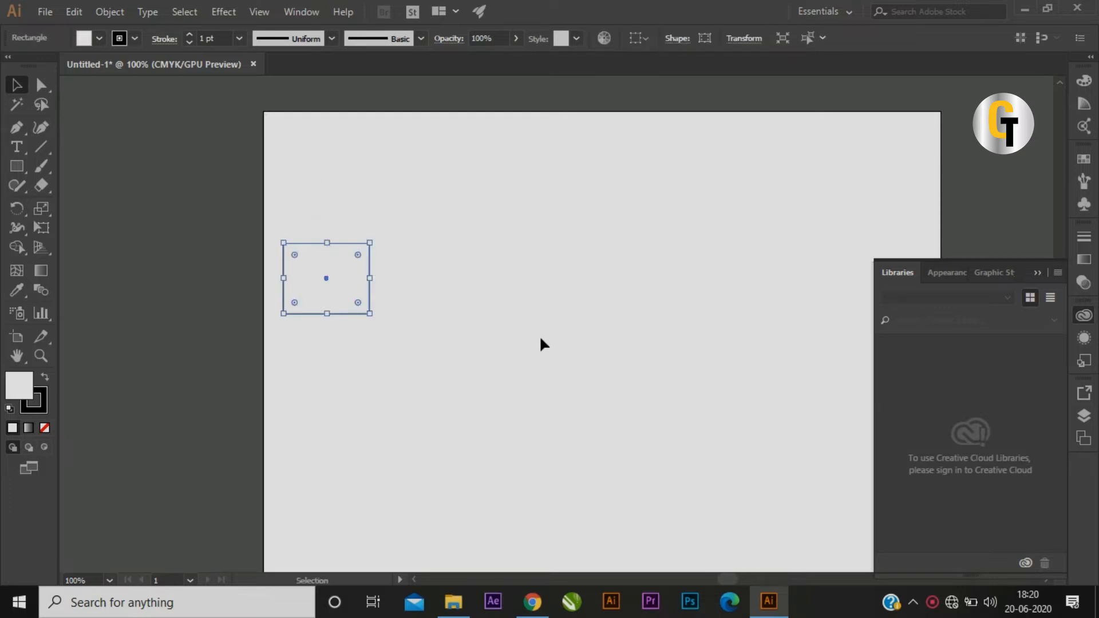
{"action": "key", "text": "ctrl+d"}
{"action": "key", "text": "ctrl+d"}
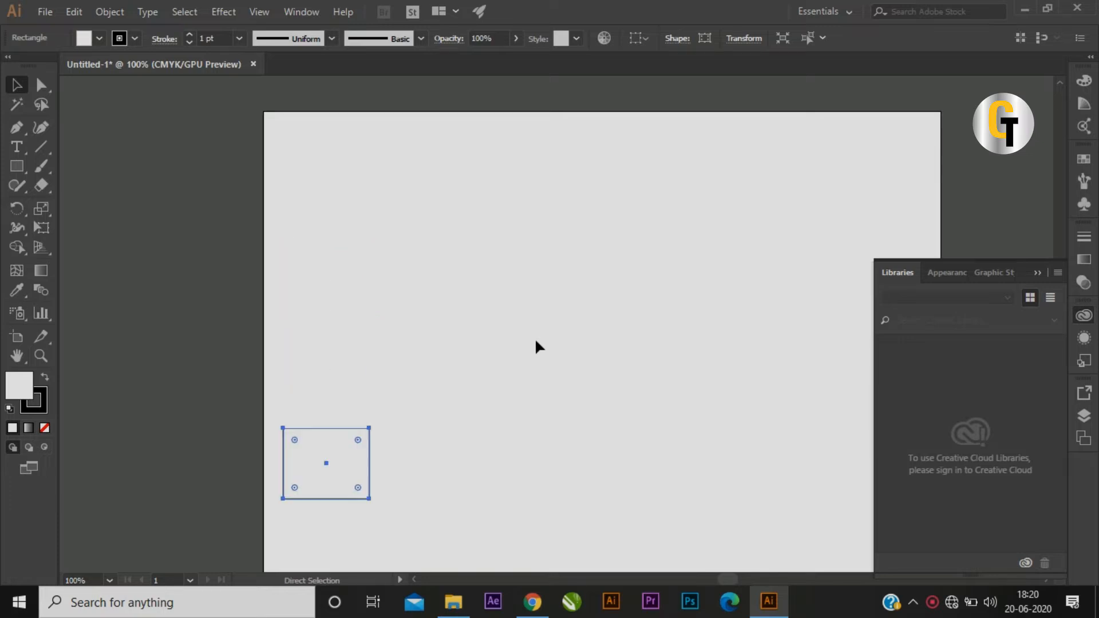
{"action": "key", "text": "ctrl+d"}
Repeat the downward move twice more to take the rectangle below the artboard's bottom edge
{"action": "scroll", "coordinate": [535, 332], "scroll_direction": "down", "scroll_amount": 1}
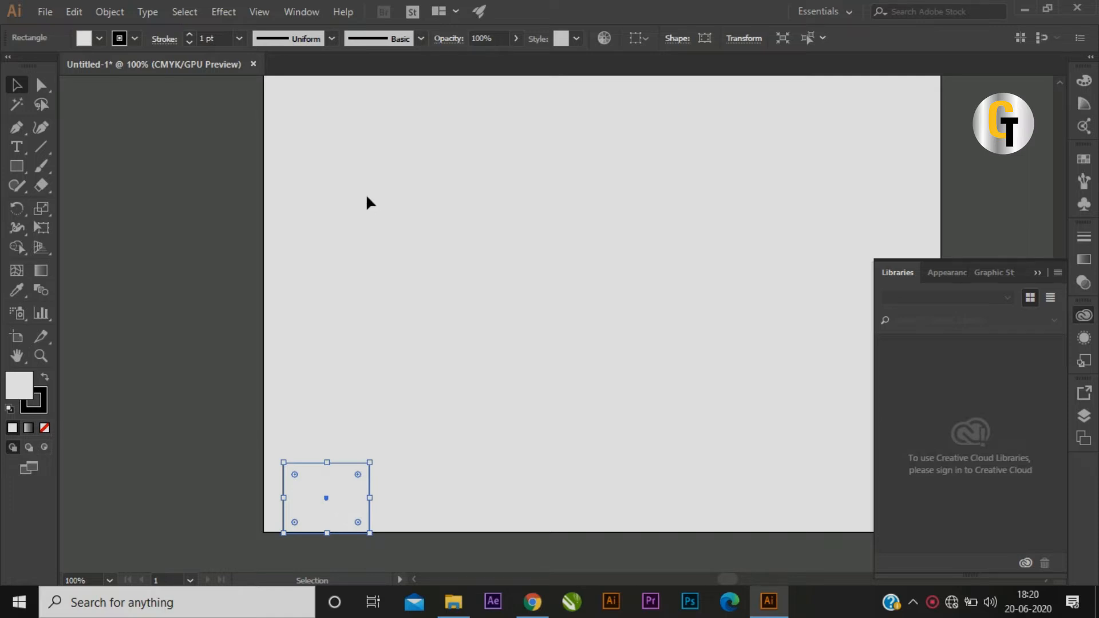
{"action": "scroll", "coordinate": [594, 344], "scroll_direction": "down", "scroll_amount": 1}
{"action": "key", "text": "ctrl+d"}
{"action": "scroll", "coordinate": [553, 365], "scroll_direction": "down", "scroll_amount": 3}
{"action": "scroll", "coordinate": [378, 379], "scroll_direction": "down", "scroll_amount": 3}
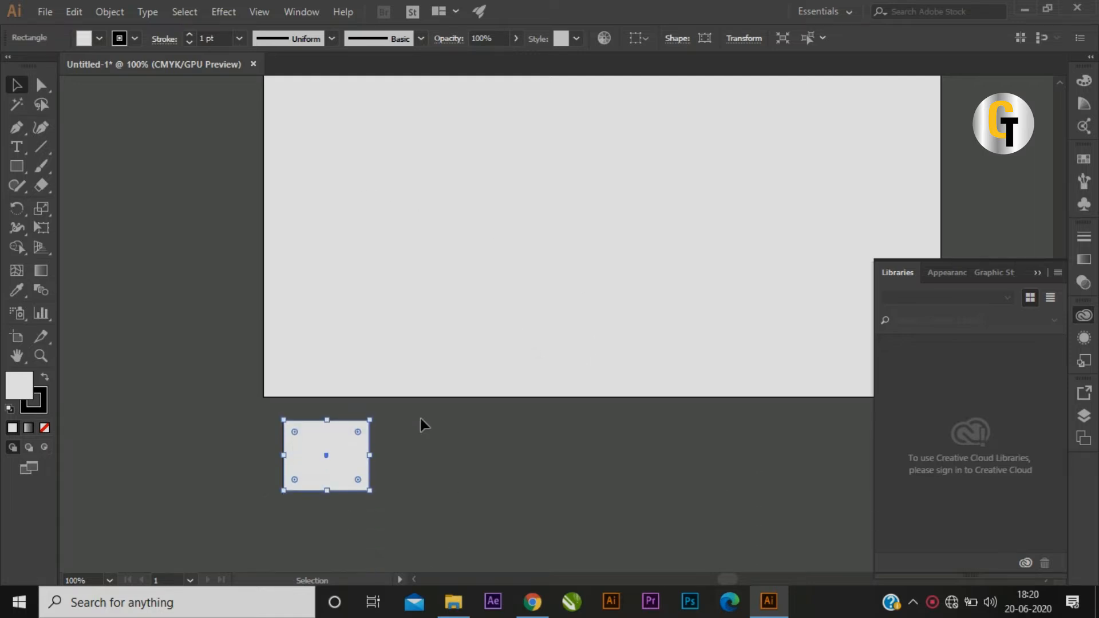
{"action": "key", "text": "ctrl+d"}
{"action": "scroll", "coordinate": [421, 418], "scroll_direction": "down", "scroll_amount": 2}
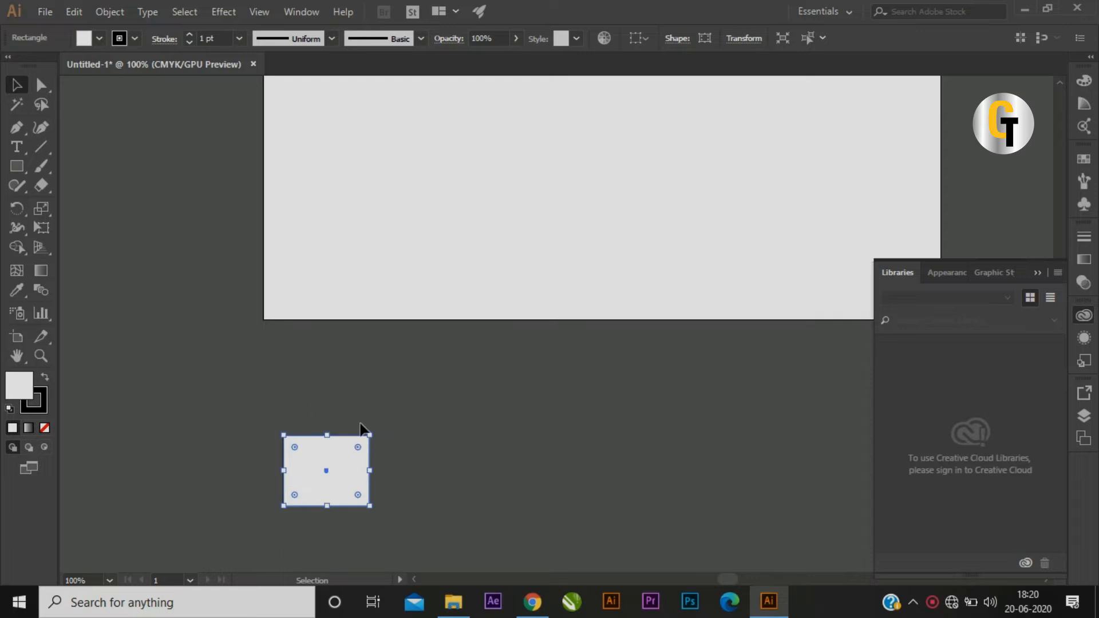
{"action": "scroll", "coordinate": [378, 441], "scroll_direction": "down", "scroll_amount": 3}
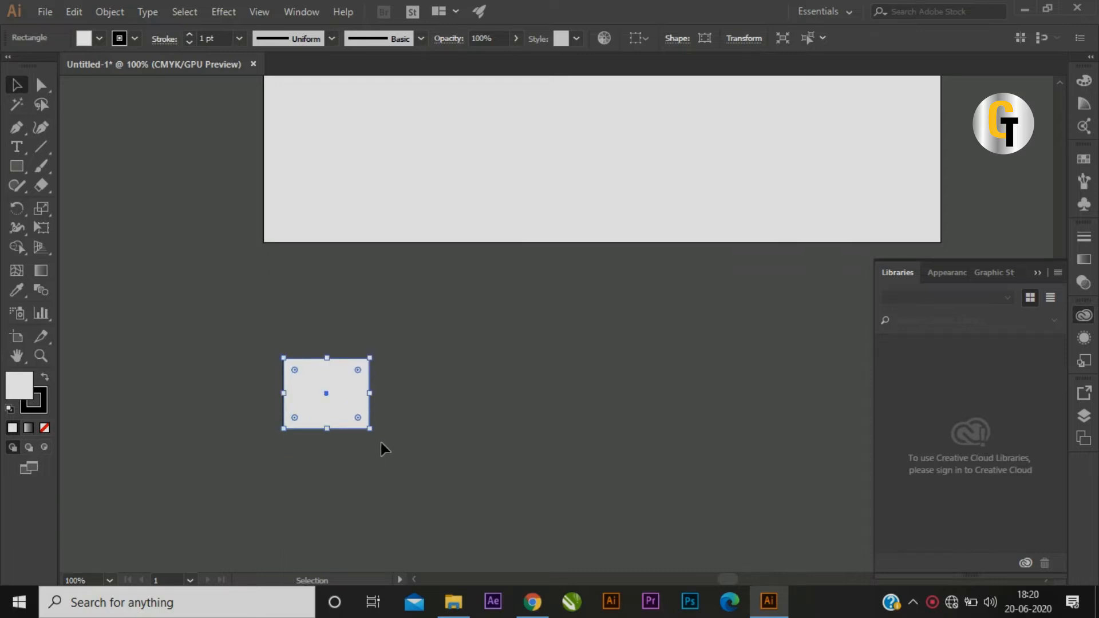
Undo the last two repeated moves to bring the rectangle back to the artboard's bottom edge
{"action": "key", "text": "ctrl+z"}
{"action": "key", "text": "ctrl+z"}
{"action": "scroll", "coordinate": [395, 435], "scroll_direction": "up", "scroll_amount": 1}
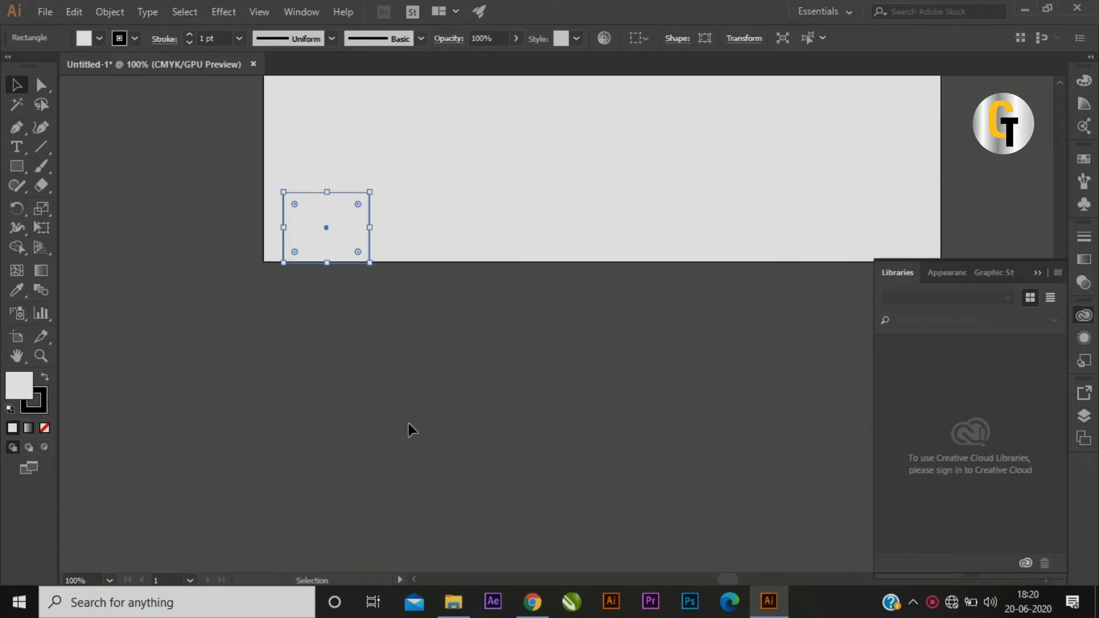
{"action": "scroll", "coordinate": [410, 429], "scroll_direction": "up", "scroll_amount": 4}
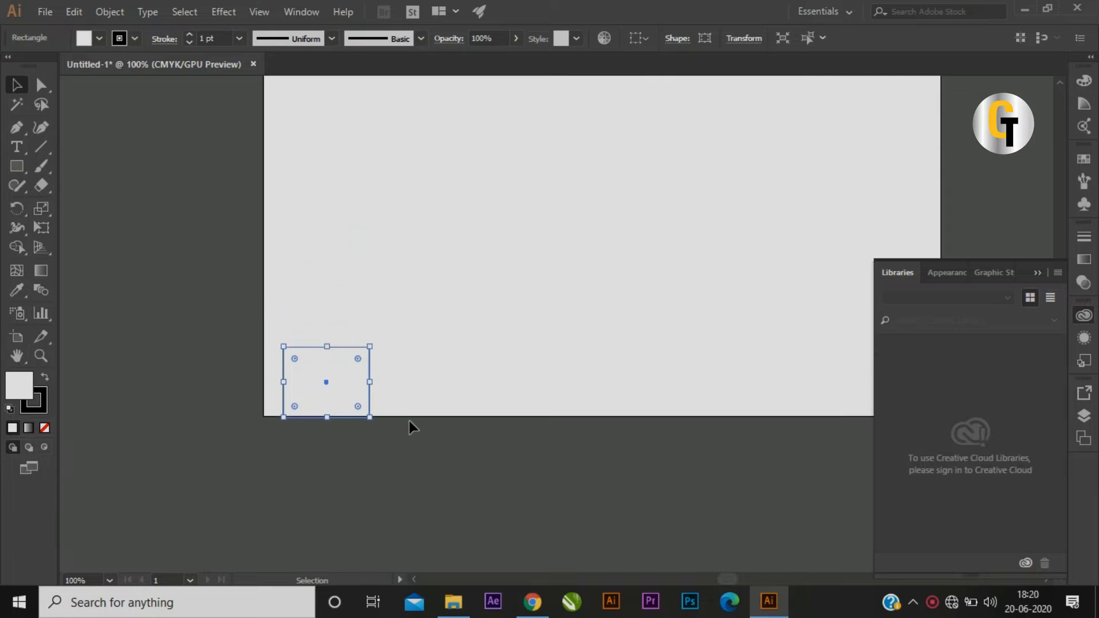
{"action": "scroll", "coordinate": [410, 424], "scroll_direction": "up", "scroll_amount": 2}
Undo the remaining repeated moves, the initial downward move and the earlier upward move made after scaling the rectangle
{"action": "key", "text": "ctrl+z"}
{"action": "key", "text": "ctrl+z"}
{"action": "key", "text": "ctrl+z"}
{"action": "scroll", "coordinate": [412, 410], "scroll_direction": "up", "scroll_amount": 2}
{"action": "scroll", "coordinate": [408, 415], "scroll_direction": "up", "scroll_amount": 2}
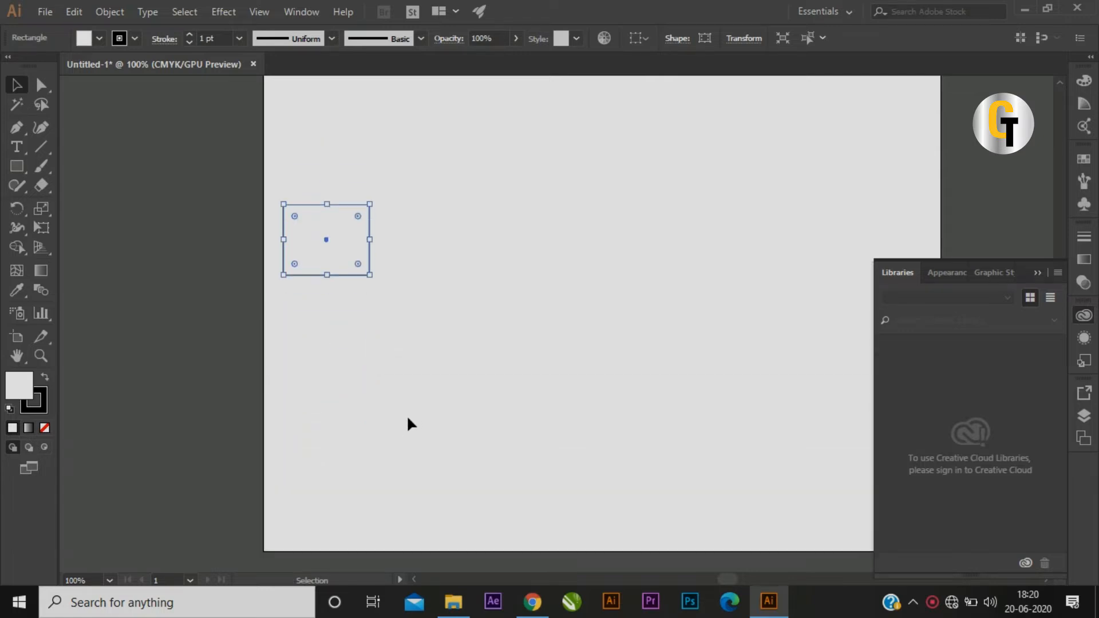
{"action": "scroll", "coordinate": [410, 424], "scroll_direction": "up", "scroll_amount": 2}
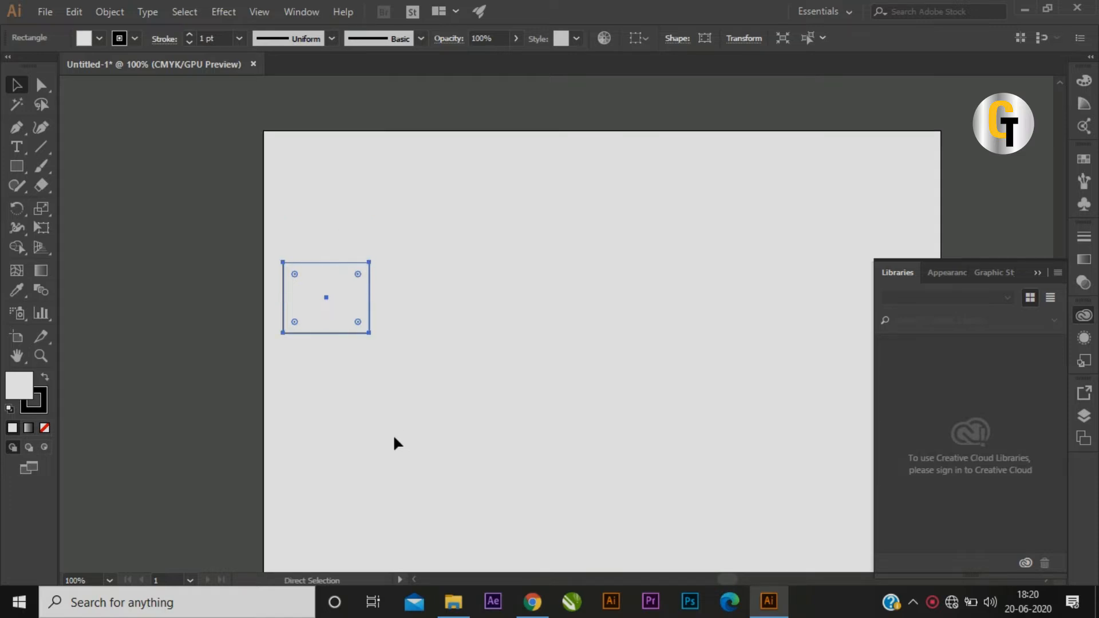
{"action": "key", "text": "ctrl+z"}
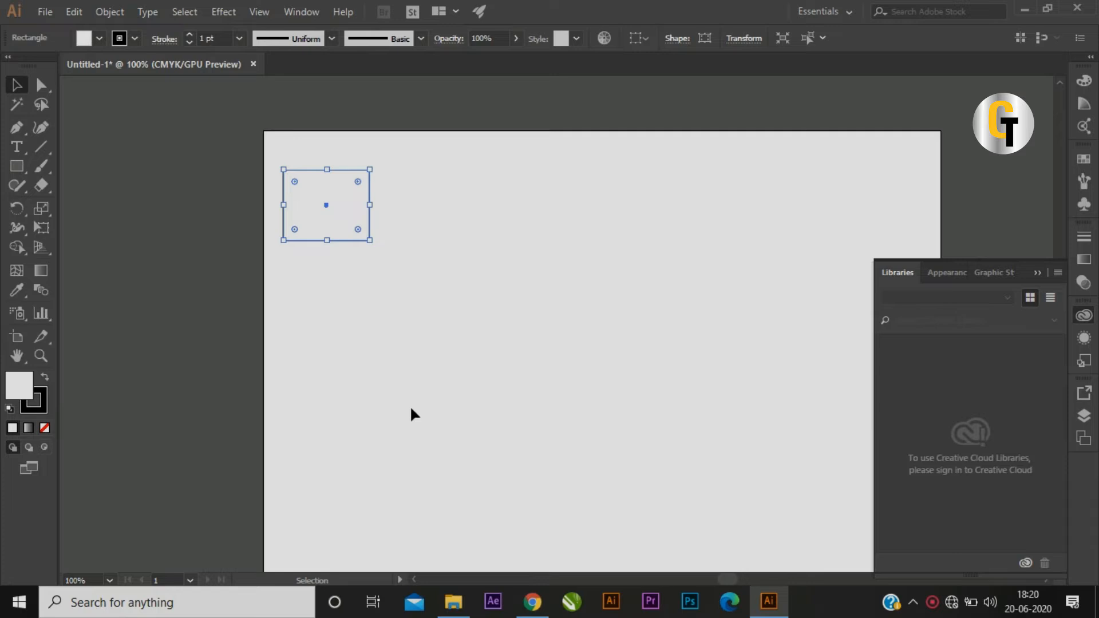
{"action": "key", "text": "ctrl+z"}
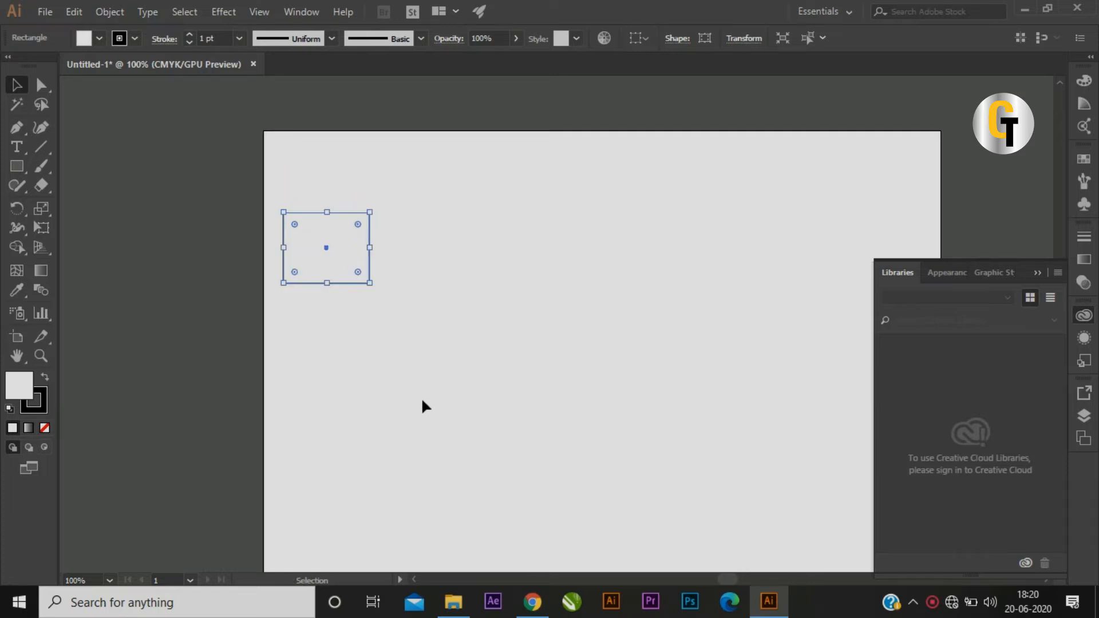
Move the rectangle straight up, close to the artboard's top edge, and deselect it
{"action": "left_click", "coordinate": [421, 397]}
{"action": "left_click_drag", "start_coordinate": [318, 258], "coordinate": [318, 209]}
{"action": "left_click", "coordinate": [438, 252]}
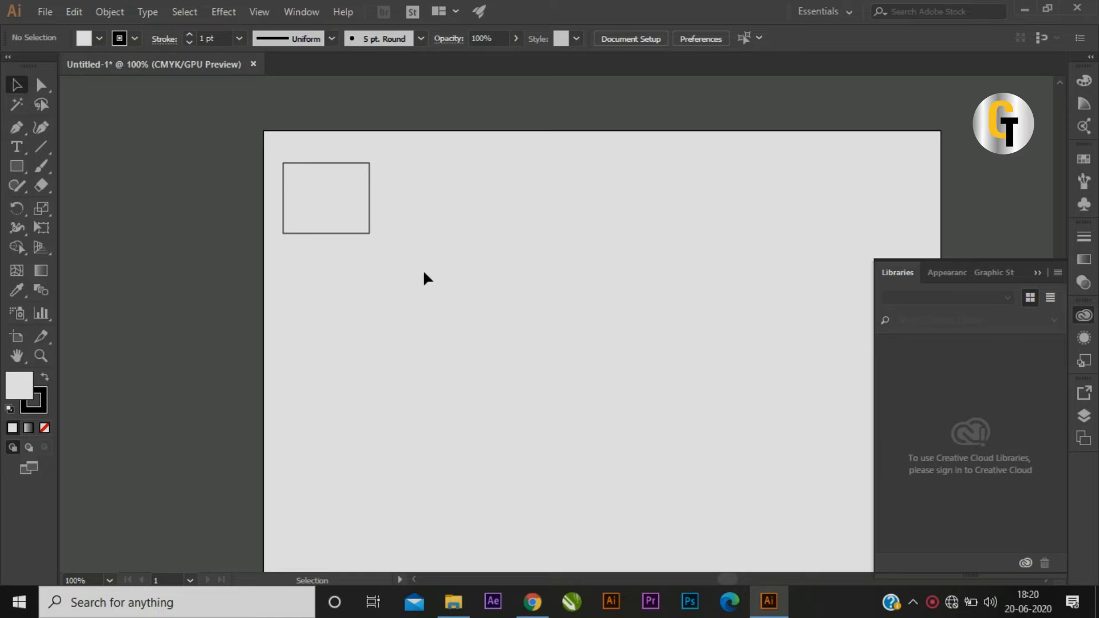
Move the rectangle straight down by slightly more than its own height and repeat that move twice
{"action": "left_click", "coordinate": [329, 221]}
{"action": "left_click_drag", "start_coordinate": [352, 213], "coordinate": [352, 296]}
{"action": "key", "text": "ctrl+z"}
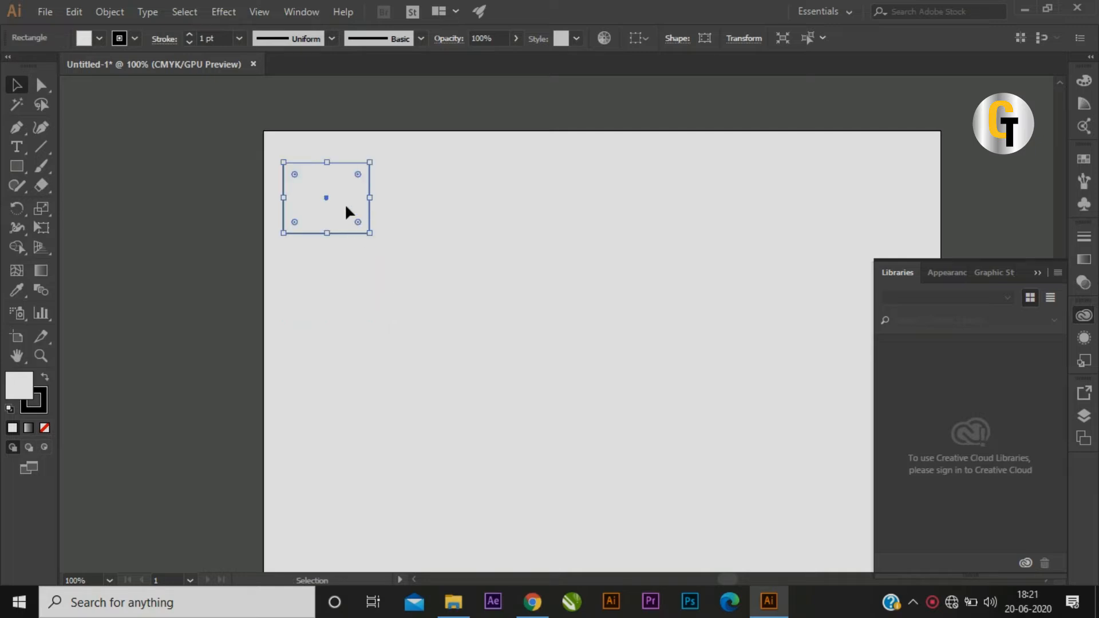
{"action": "left_click_drag", "start_coordinate": [346, 207], "coordinate": [346, 290]}
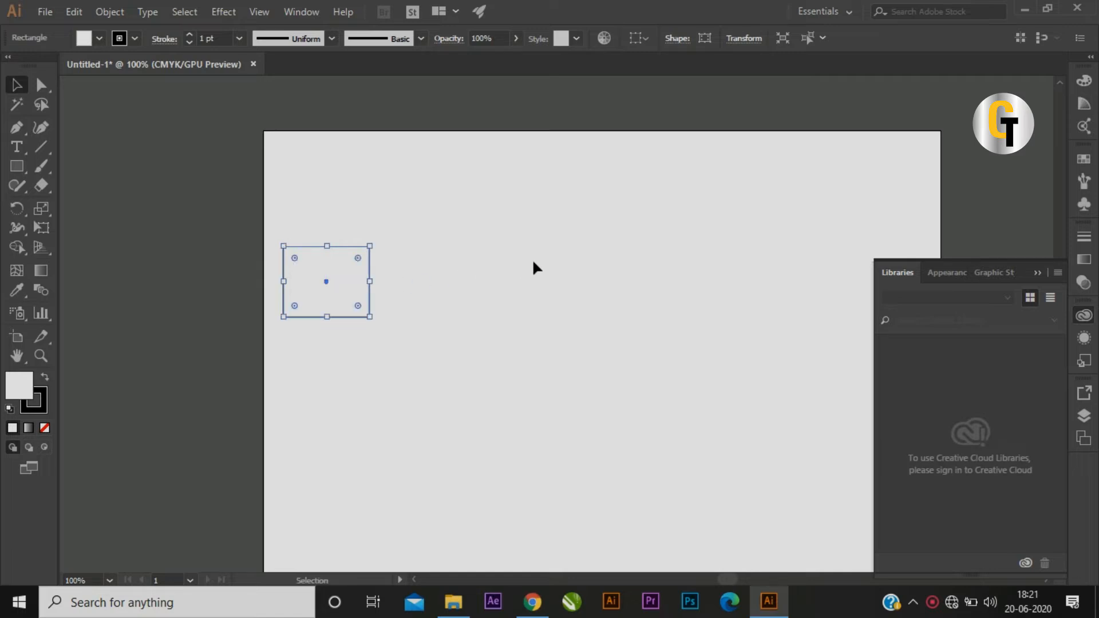
{"action": "key", "text": "ctrl+d"}
{"action": "key", "text": "ctrl+d"}
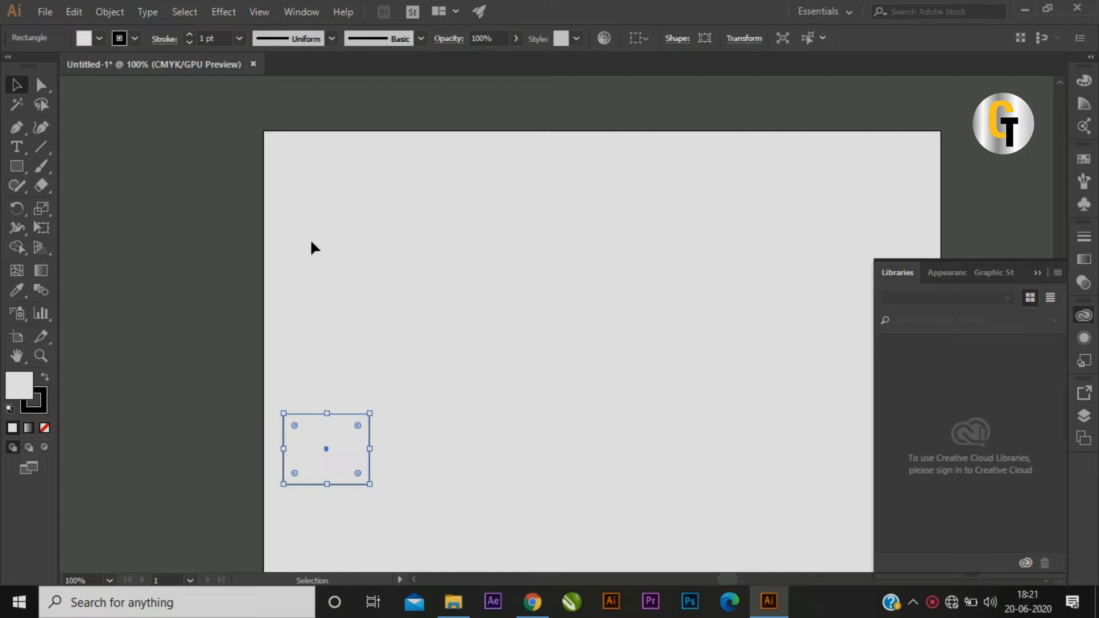
Move the rectangle to the artboard's upper-left corner and place a copy of it about 108 pt straight below
{"action": "left_click_drag", "start_coordinate": [344, 421], "coordinate": [355, 197]}
{"action": "left_click", "coordinate": [392, 232]}
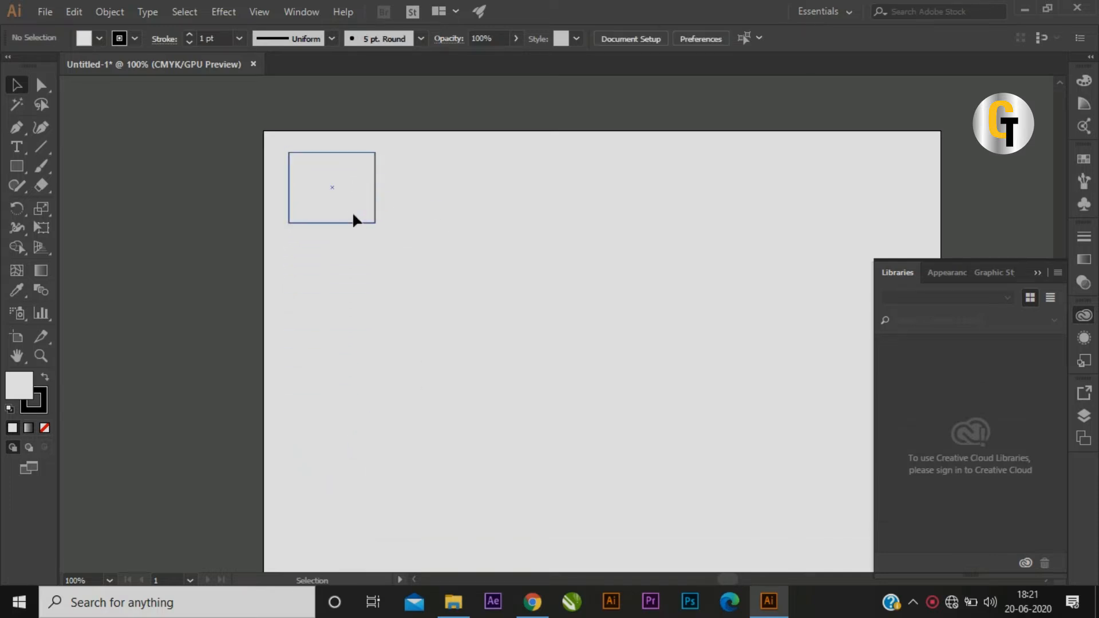
{"action": "left_click_drag", "start_coordinate": [350, 213], "coordinate": [365, 267]}
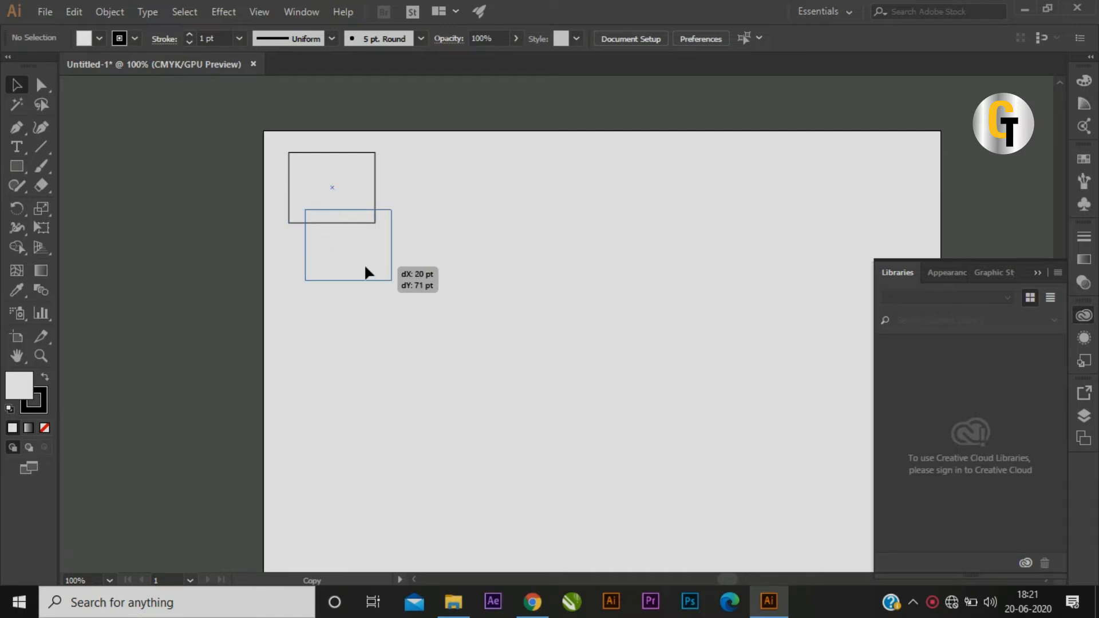
{"action": "key", "text": "shift"}
{"action": "left_click_drag", "start_coordinate": [365, 268], "coordinate": [370, 299]}
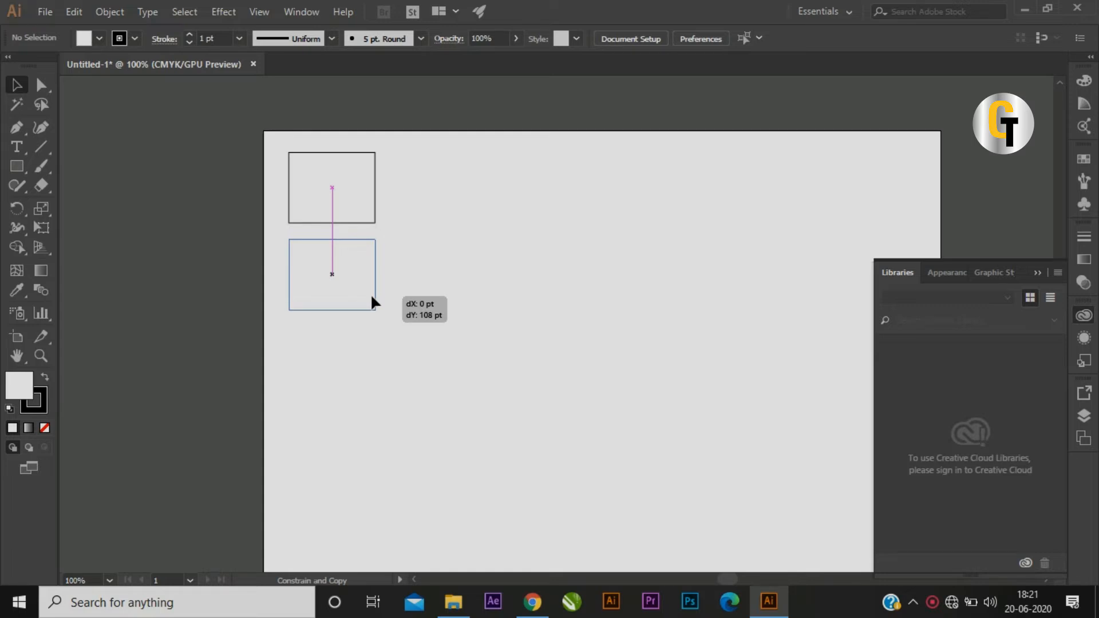
{"action": "left_click_drag", "start_coordinate": [370, 298], "coordinate": [371, 298]}
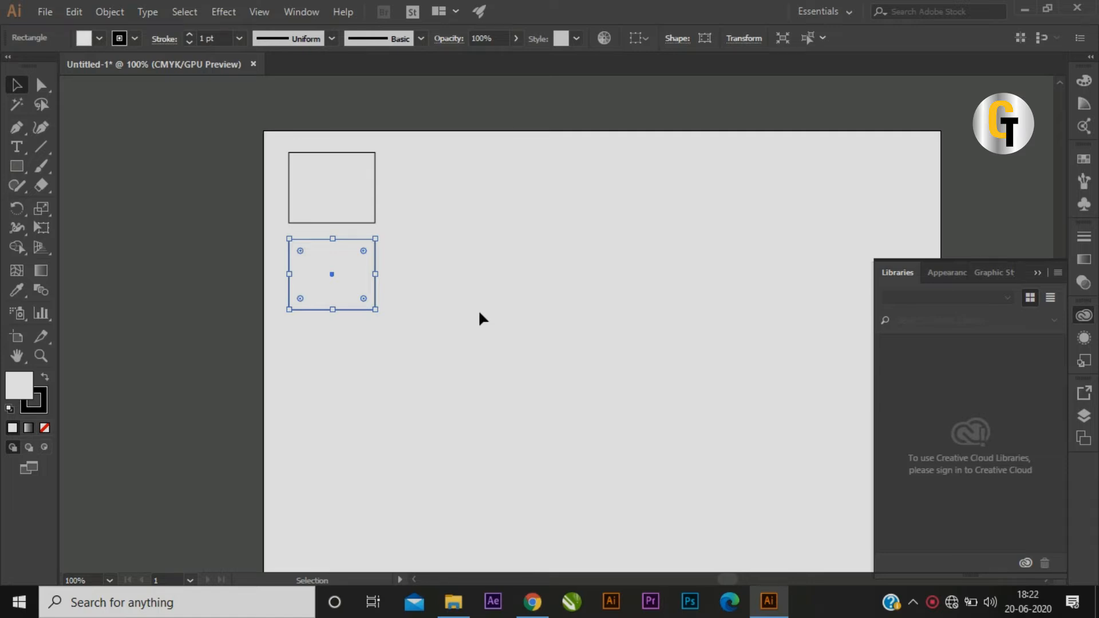
Repeat the downward duplication four times to extend the column of rectangles past the artboard's bottom edge
{"action": "key", "text": "ctrl+d"}
{"action": "key", "text": "ctrl+d"}
{"action": "key", "text": "ctrl+d"}
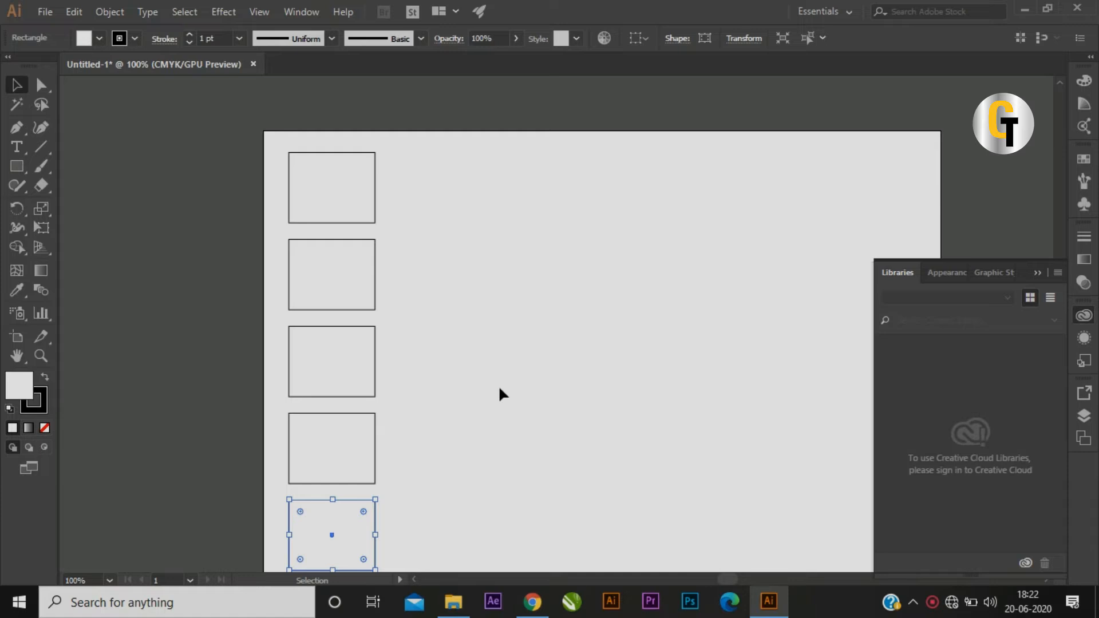
{"action": "scroll", "coordinate": [496, 370], "scroll_direction": "down", "scroll_amount": 2}
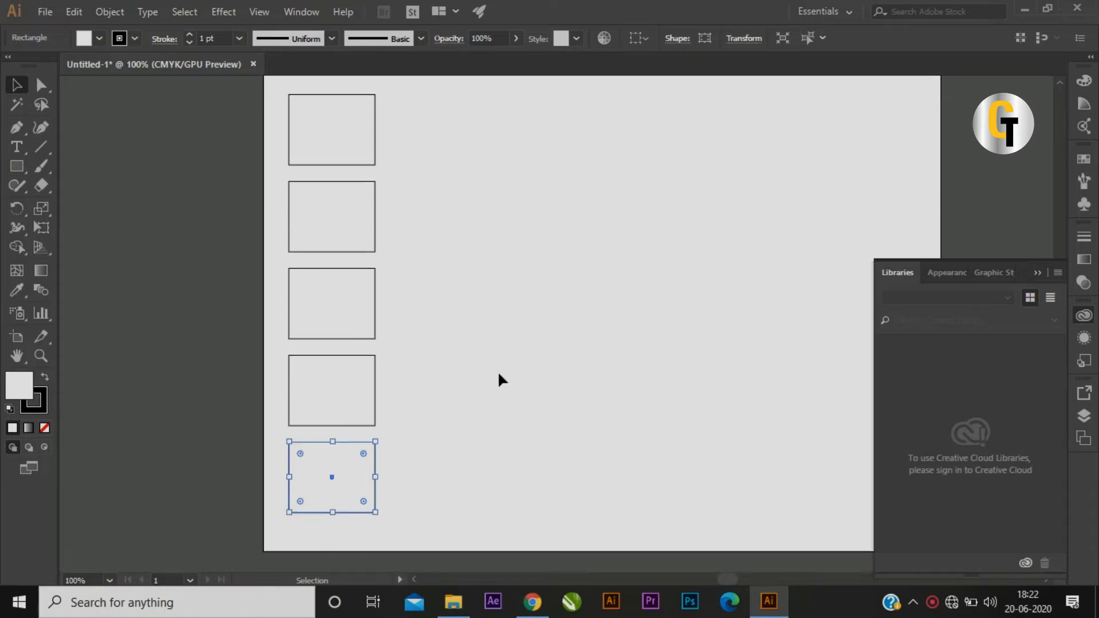
{"action": "scroll", "coordinate": [496, 370], "scroll_direction": "up", "scroll_amount": 1}
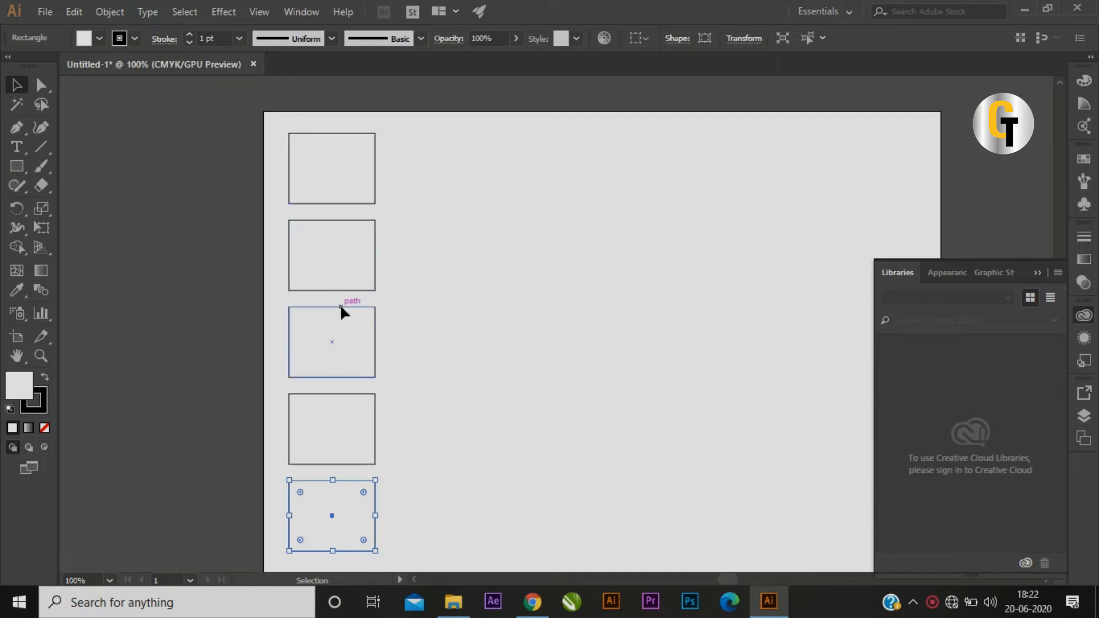
{"action": "scroll", "coordinate": [352, 304], "scroll_direction": "down", "scroll_amount": 1}
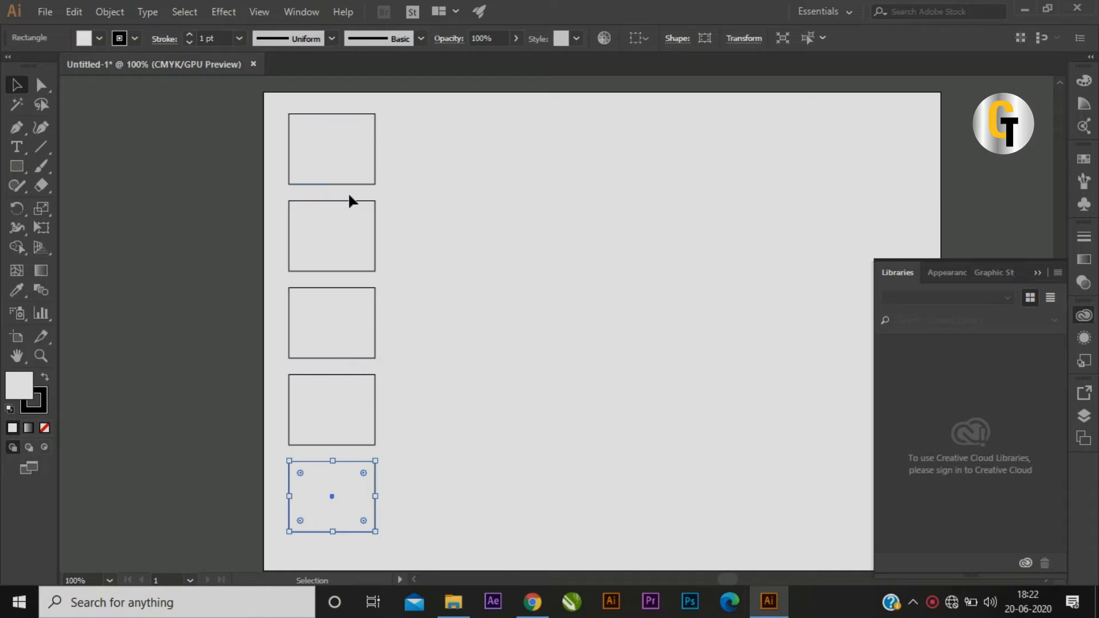
{"action": "scroll", "coordinate": [351, 257], "scroll_direction": "down", "scroll_amount": 2}
{"action": "key", "text": "ctrl+d"}
{"action": "left_click", "coordinate": [469, 291]}
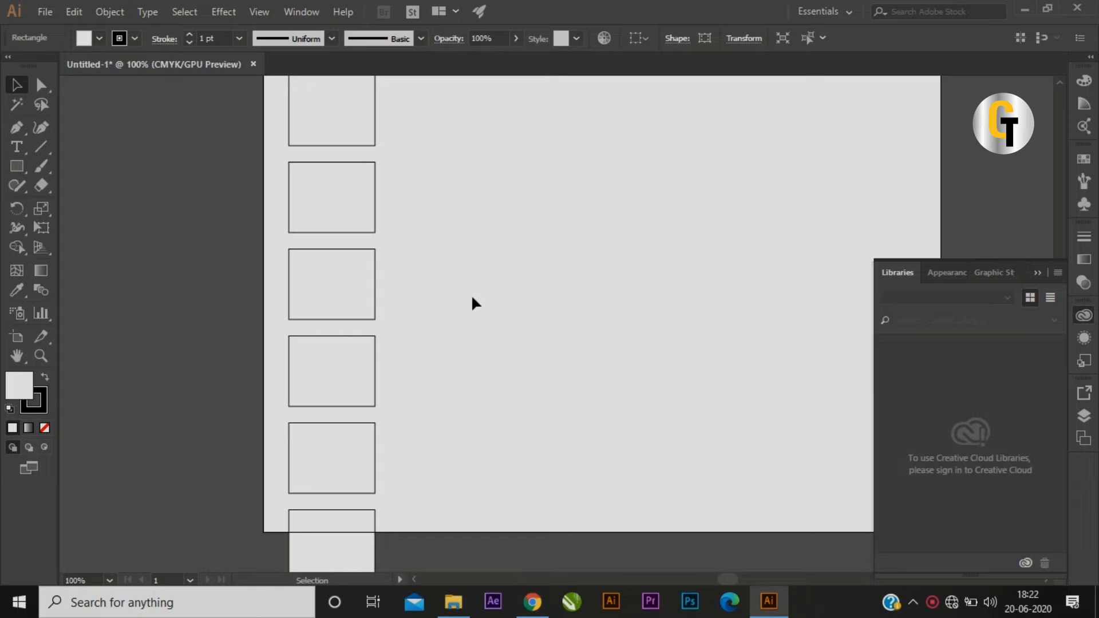
Undo the repeated copies and delete the remaining copy below the original rectangle
{"action": "scroll", "coordinate": [562, 386], "scroll_direction": "up", "scroll_amount": 4}
{"action": "key", "text": "ctrl"}
{"action": "key", "text": "ctrl+z"}
{"action": "key", "text": "ctrl+z"}
{"action": "key", "text": "ctrl+z"}
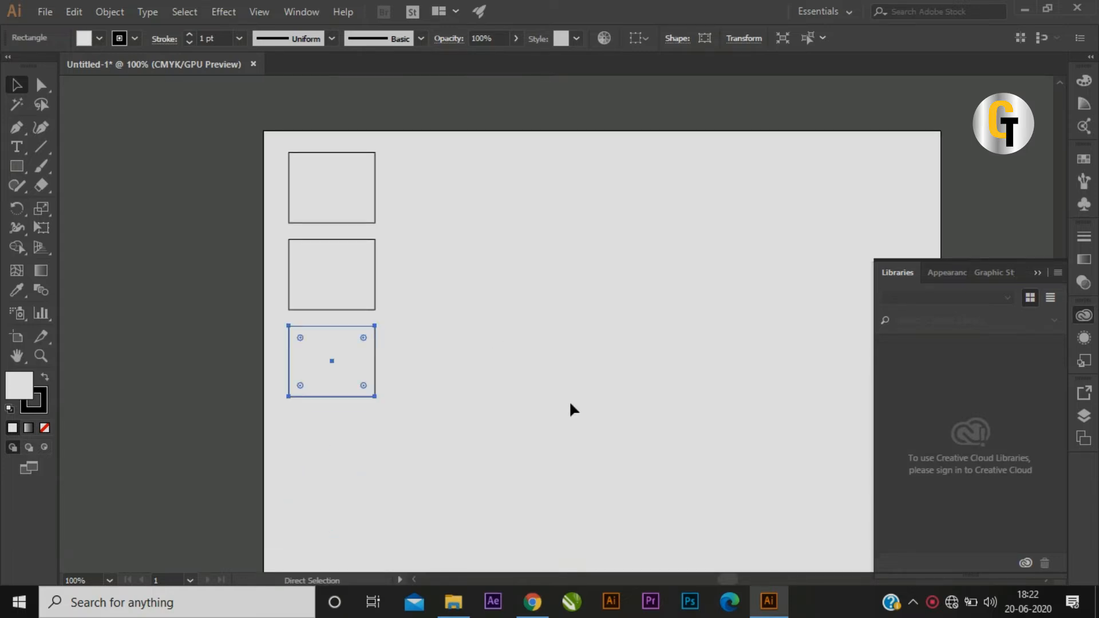
{"action": "left_click", "coordinate": [430, 330]}
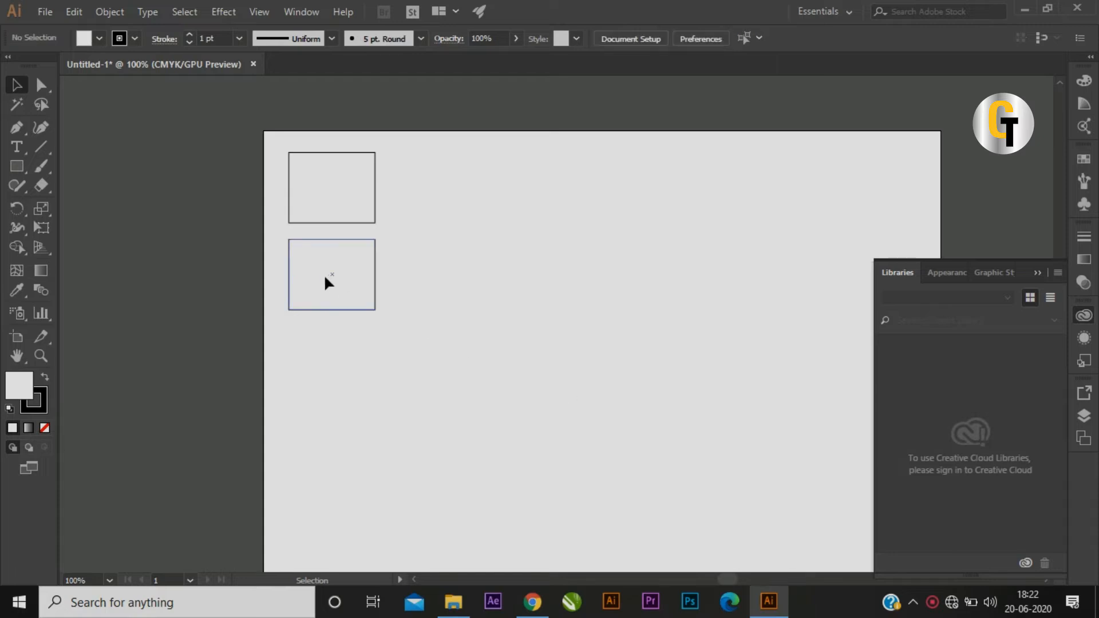
{"action": "left_click", "coordinate": [345, 292]}
{"action": "key", "text": "Delete"}
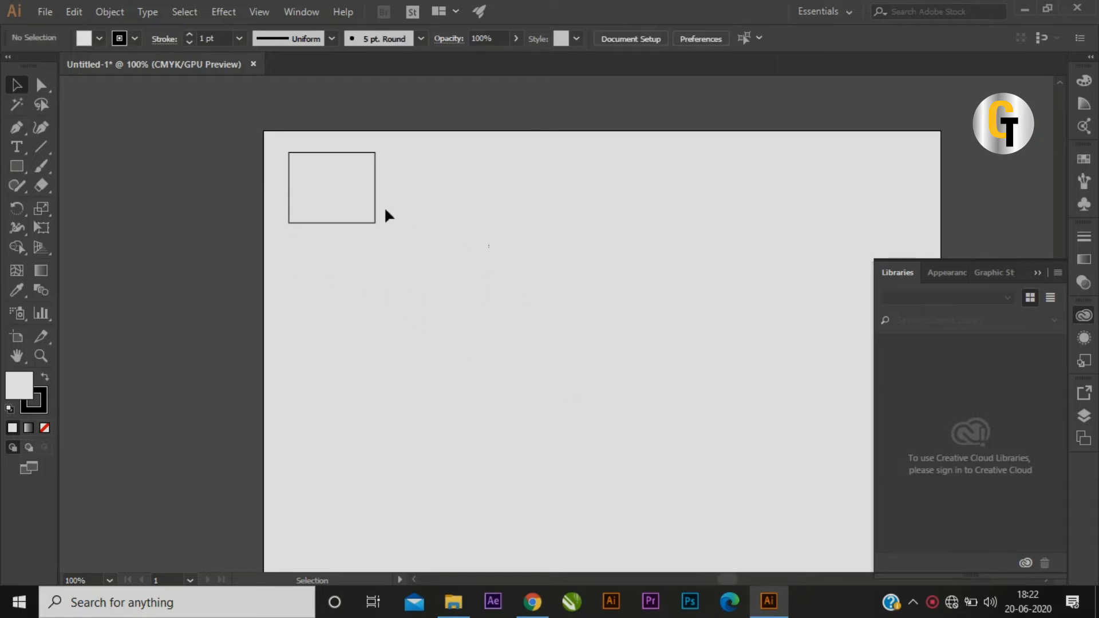
Duplicate the rectangle diagonally down to the right and repeat the duplication four times
{"action": "left_click", "coordinate": [364, 204]}
{"action": "left_click_drag", "start_coordinate": [355, 214], "coordinate": [445, 291], "text": "alt"}
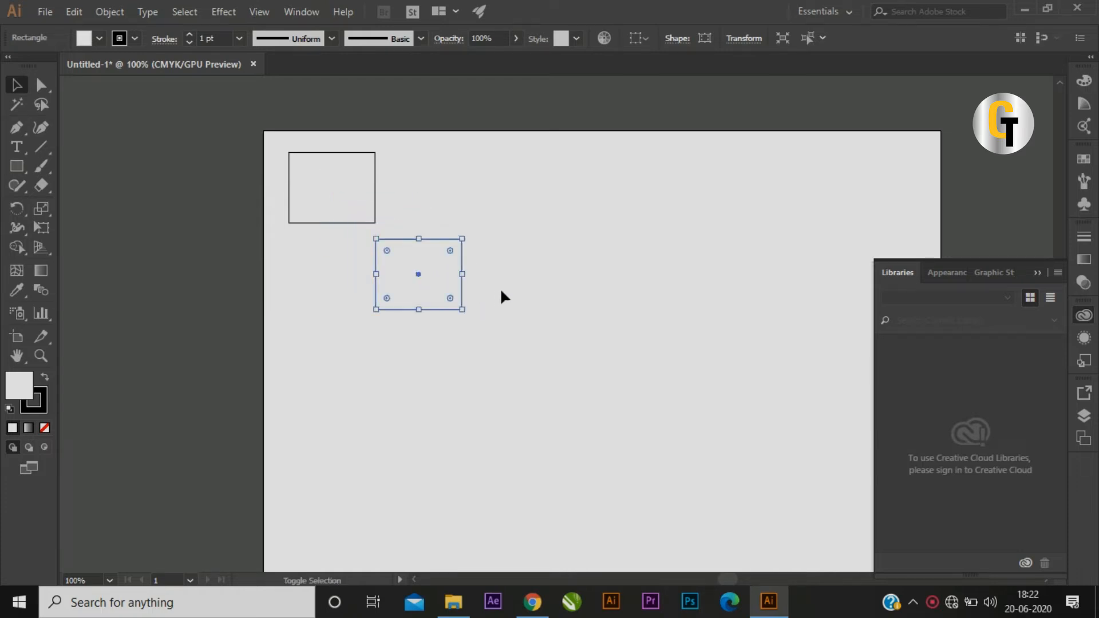
{"action": "key", "text": "ctrl+d"}
{"action": "key", "text": "ctrl+d"}
{"action": "key", "text": "ctrl+d"}
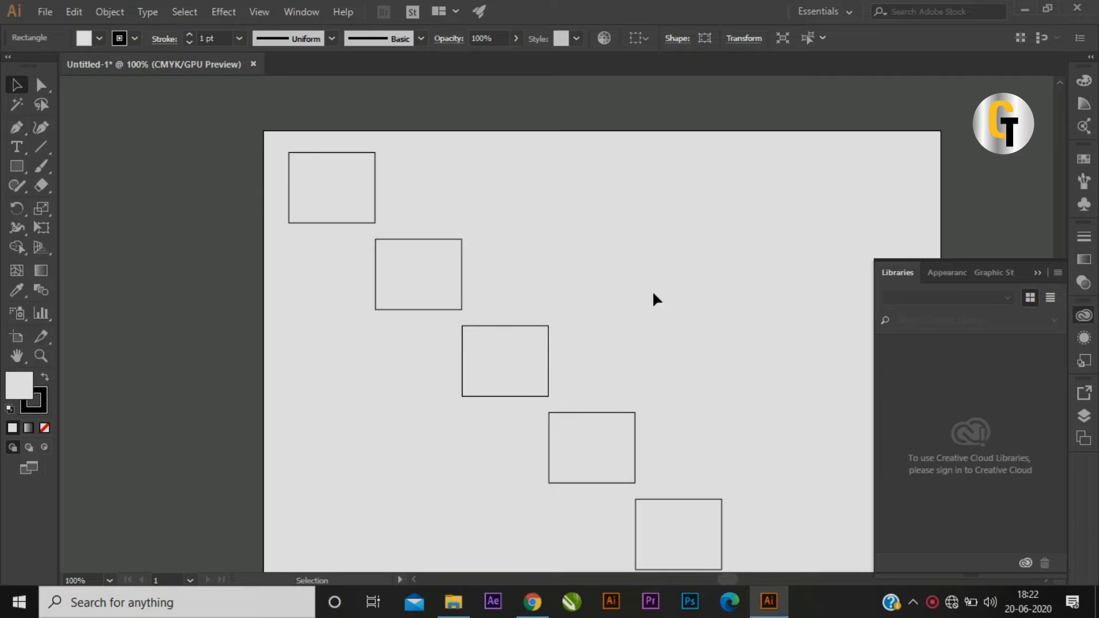
{"action": "key", "text": "ctrl+d"}
{"action": "scroll", "coordinate": [564, 263], "scroll_direction": "down", "scroll_amount": 1}
{"action": "scroll", "coordinate": [564, 263], "scroll_direction": "down", "scroll_amount": 1}
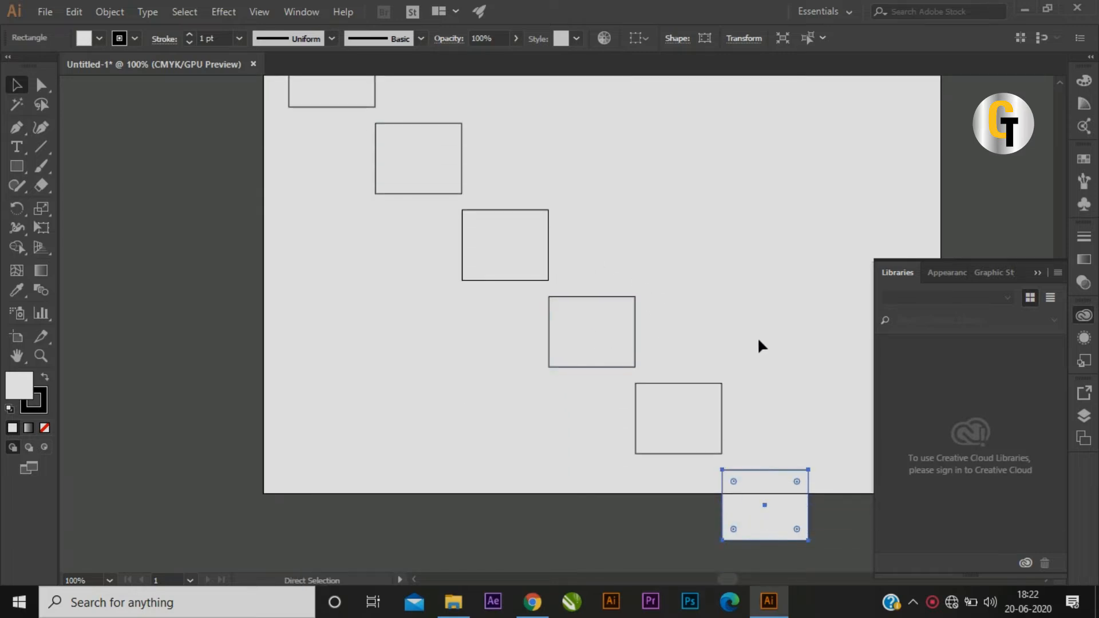
Undo all the diagonal copies, leaving only the original rectangle
{"action": "key", "text": "ctrl+z"}
{"action": "key", "text": "ctrl+z"}
{"action": "key", "text": "ctrl+z"}
{"action": "key", "text": "ctrl+z"}
{"action": "key", "text": "ctrl+z"}
{"action": "left_click_drag", "start_coordinate": [603, 252], "coordinate": [651, 383]}
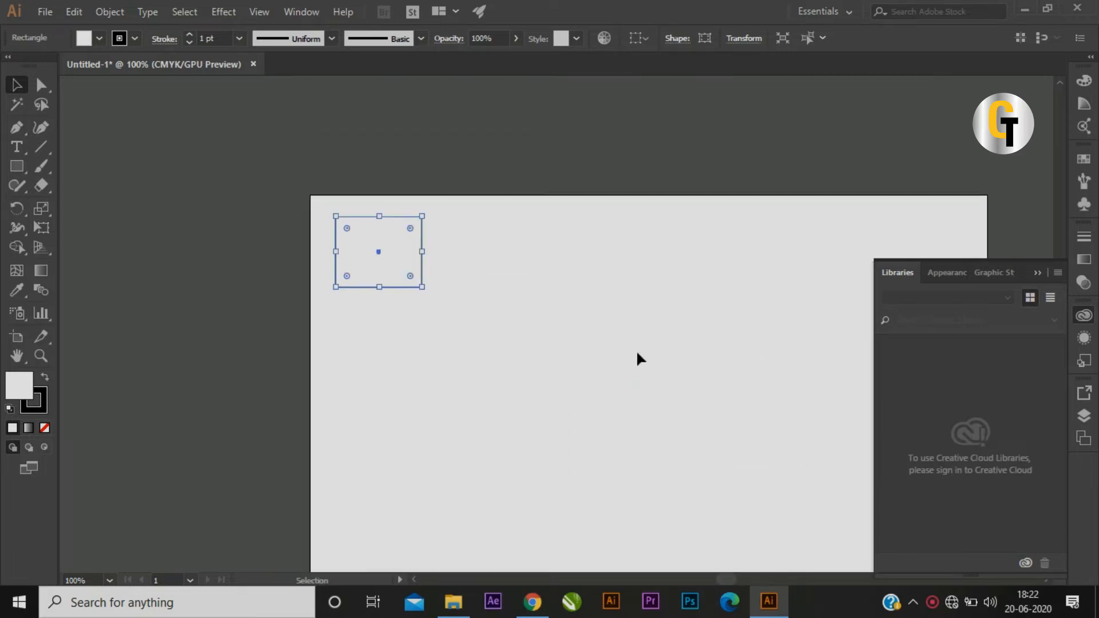
{"action": "left_click", "coordinate": [625, 334]}
{"action": "left_click_drag", "start_coordinate": [625, 333], "coordinate": [553, 275]}
Delete the rectangle and draw a circle about 93 pt in diameter near the artboard's upper-left corner
{"action": "left_click", "coordinate": [346, 223]}
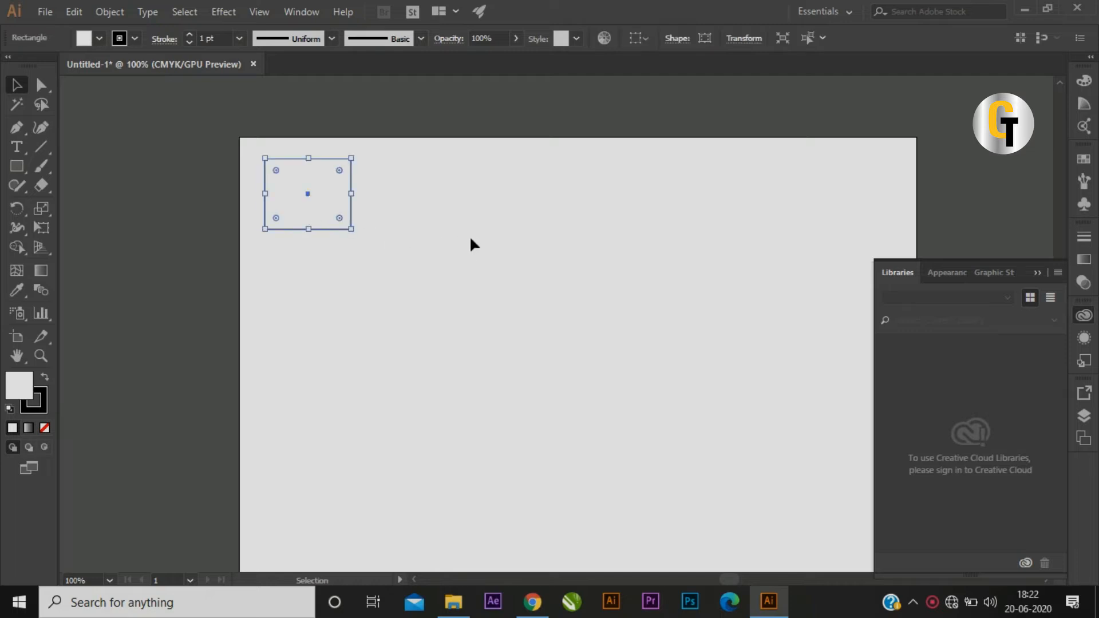
{"action": "key", "text": "Delete"}
{"action": "left_click_drag", "start_coordinate": [16, 166], "coordinate": [80, 206]}
{"action": "left_click_drag", "start_coordinate": [257, 183], "coordinate": [336, 262]}
{"action": "key", "text": "v"}
Duplicate the circle horizontally to its right with a small gap and repeat the duplication five times
{"action": "left_click", "coordinate": [493, 277]}
{"action": "left_click", "coordinate": [320, 234]}
{"action": "left_click_drag", "start_coordinate": [481, 289], "coordinate": [434, 289]}
{"action": "left_click_drag", "start_coordinate": [272, 228], "coordinate": [361, 229]}
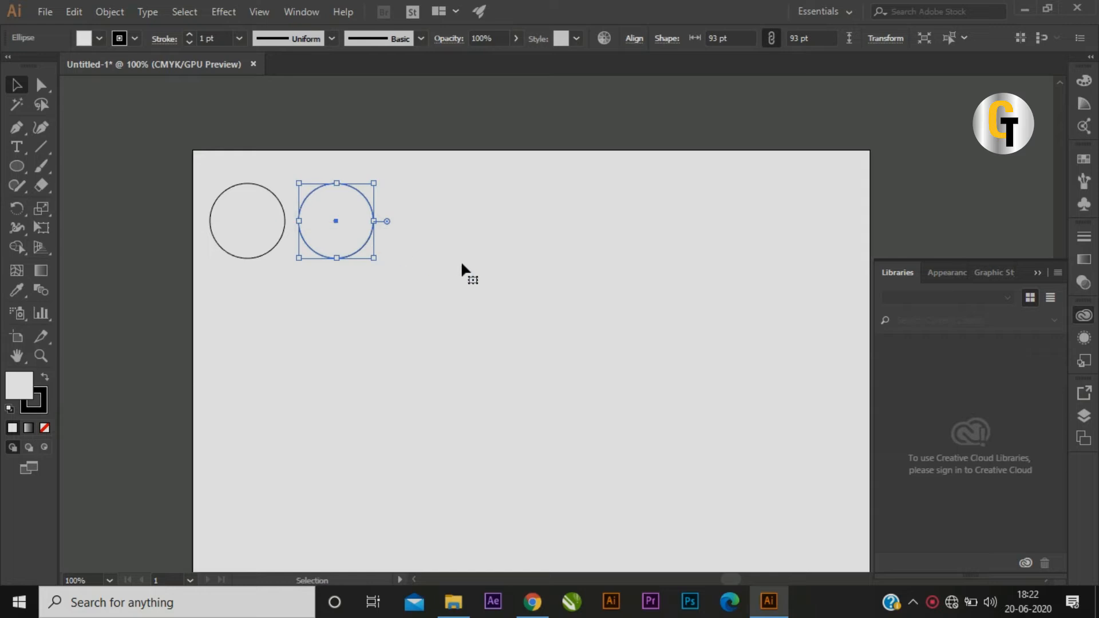
{"action": "key", "text": "ctrl+d"}
{"action": "key", "text": "ctrl+d"}
{"action": "key", "text": "ctrl+d"}
{"action": "key", "text": "ctrl+d"}
{"action": "key", "text": "ctrl+d"}
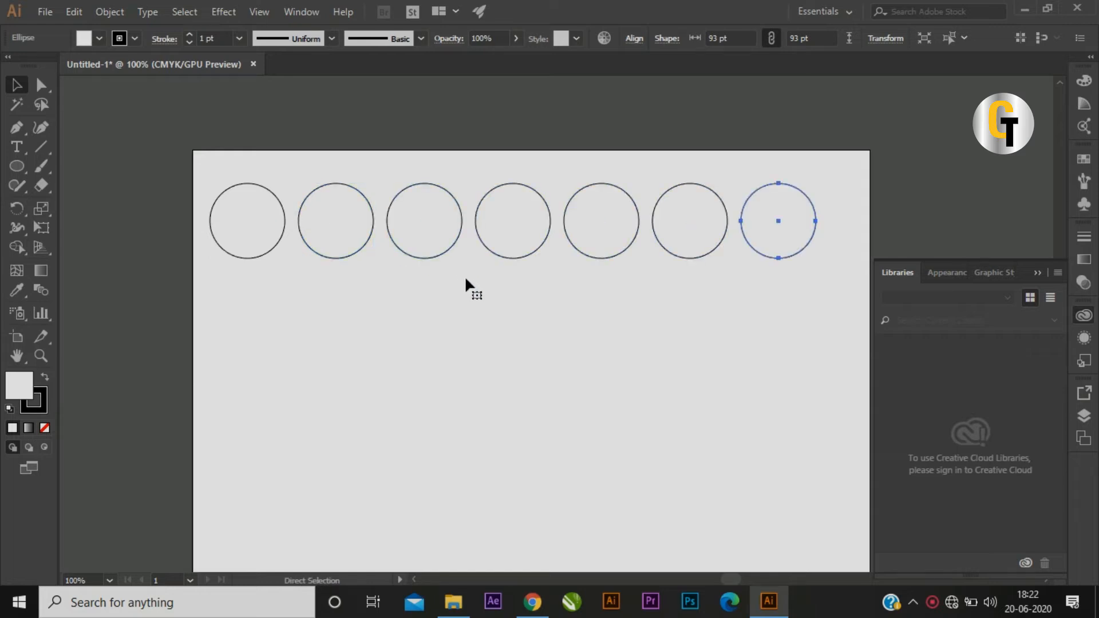
Select the first and third circles of the row one at a time and clear the selection
{"action": "left_click", "coordinate": [522, 339]}
{"action": "left_click_drag", "start_coordinate": [603, 361], "coordinate": [541, 374]}
{"action": "left_click_drag", "start_coordinate": [309, 335], "coordinate": [381, 323]}
{"action": "left_click_drag", "start_coordinate": [508, 368], "coordinate": [475, 372]}
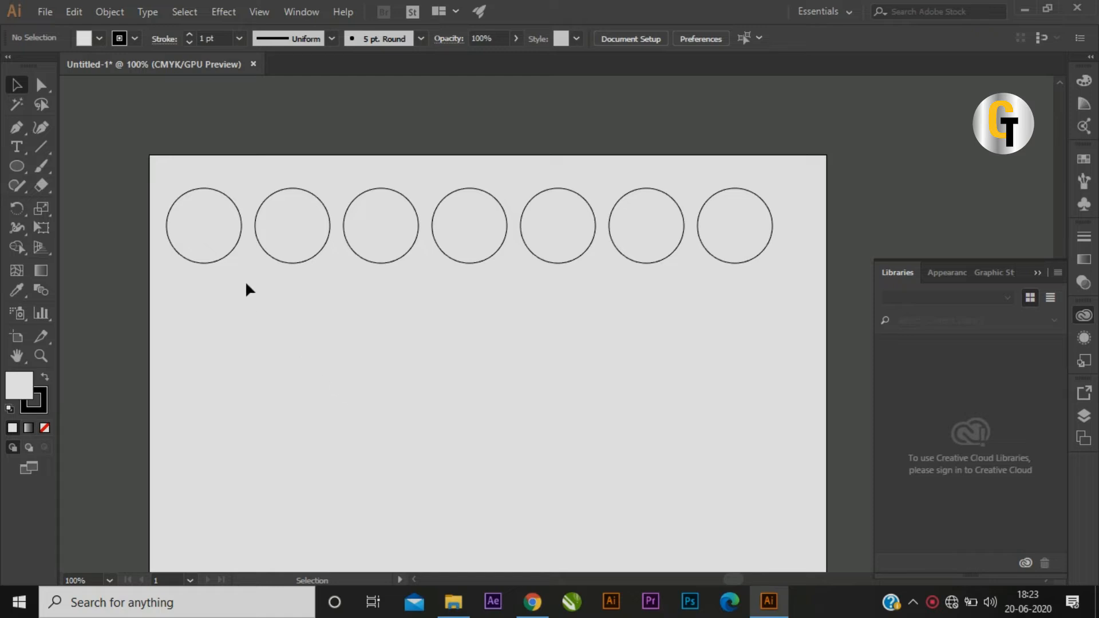
{"action": "left_click", "coordinate": [218, 255]}
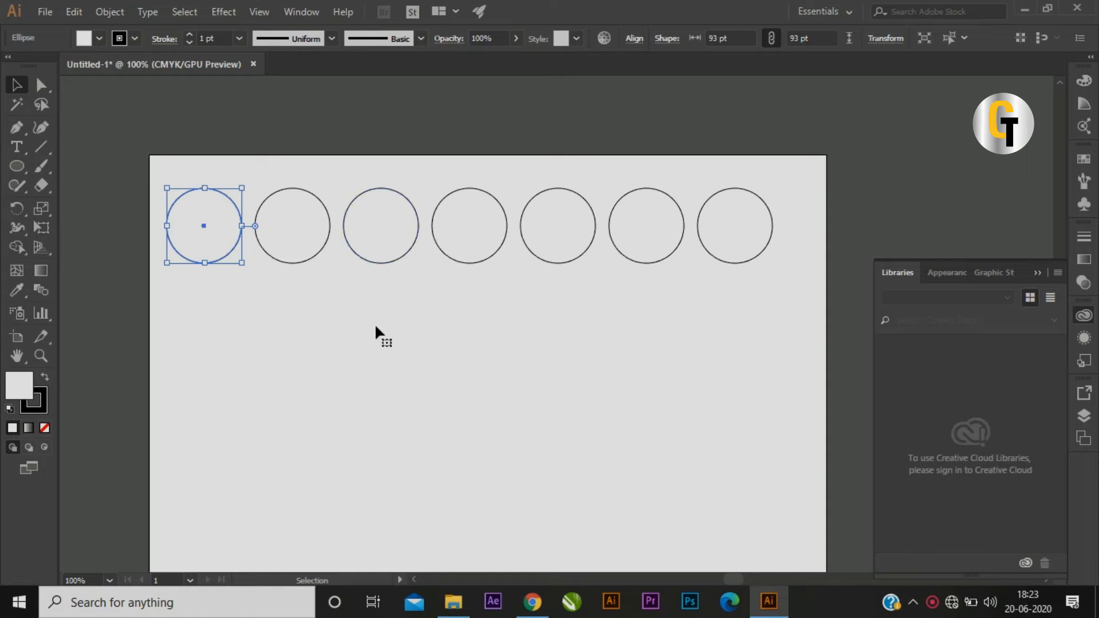
{"action": "left_click", "coordinate": [378, 252]}
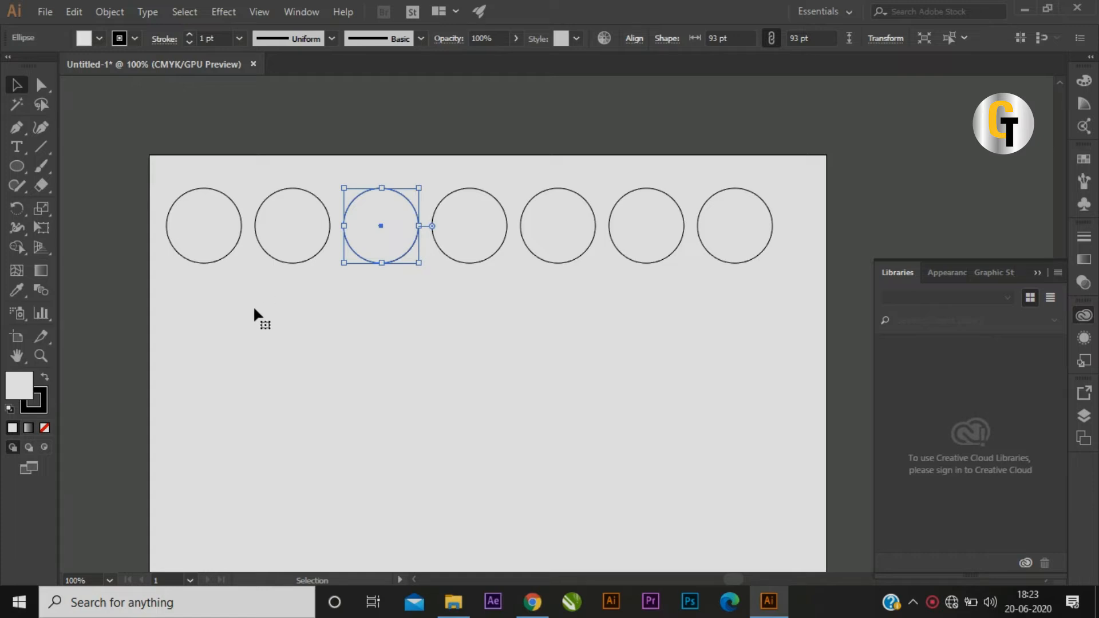
{"action": "left_click", "coordinate": [343, 338]}
{"action": "left_click", "coordinate": [221, 256]}
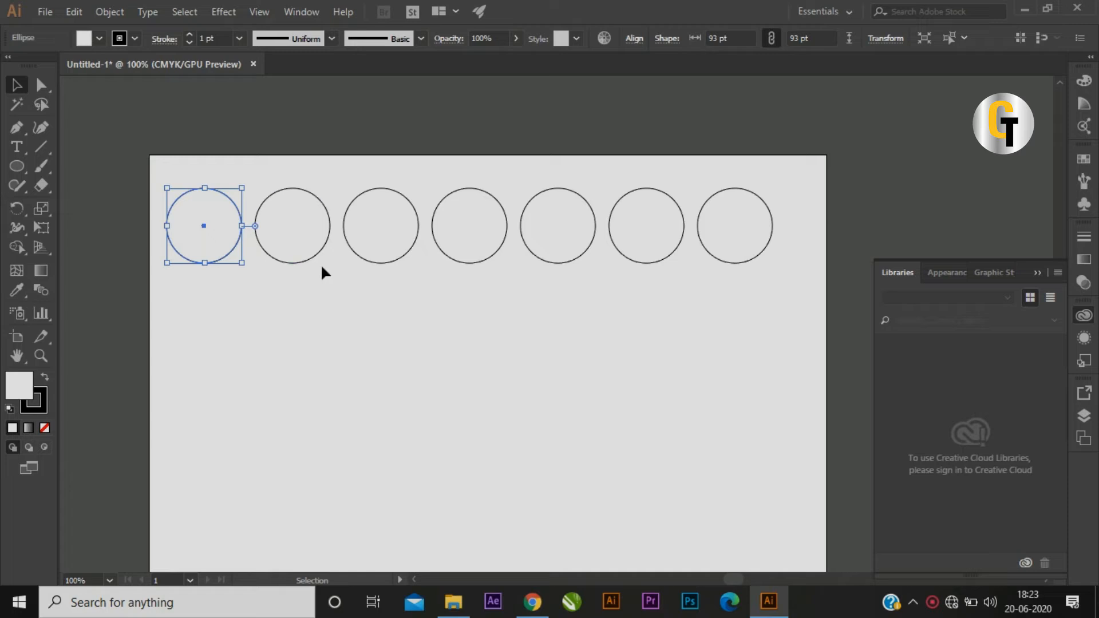
{"action": "left_click", "coordinate": [403, 302]}
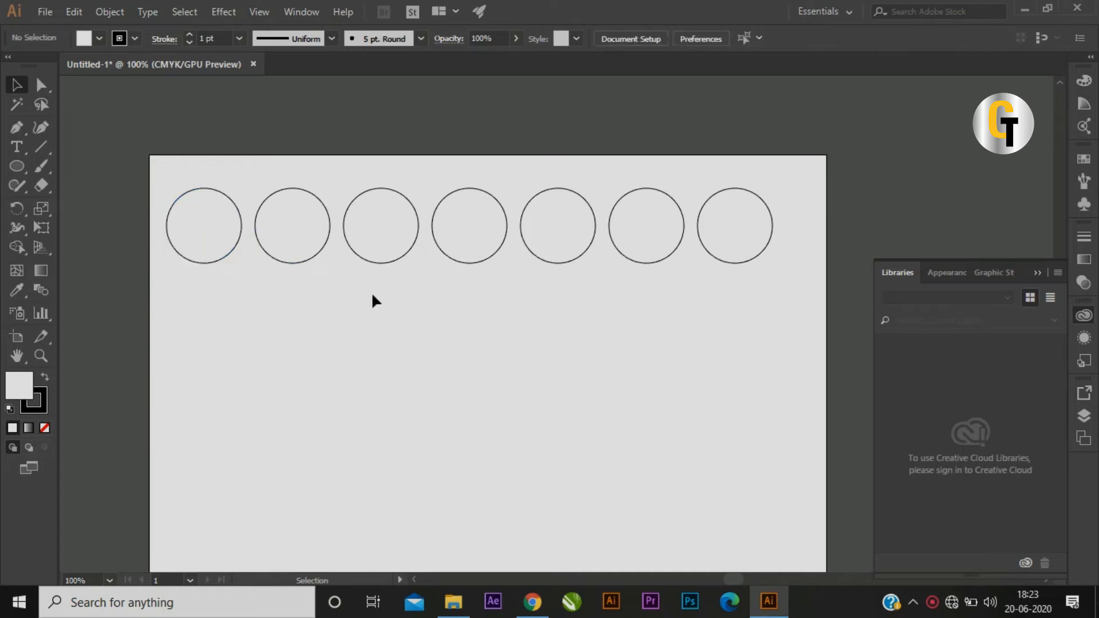
Select the first and third circles together and clear the selection
{"action": "left_click", "coordinate": [189, 252]}
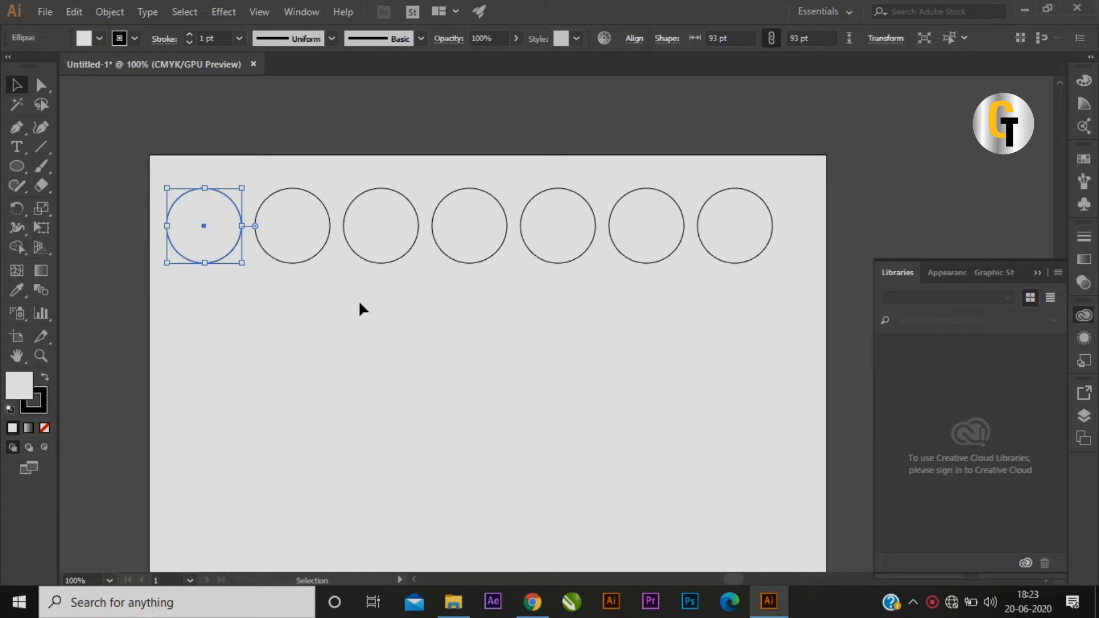
{"action": "left_click", "coordinate": [374, 245], "text": "shift"}
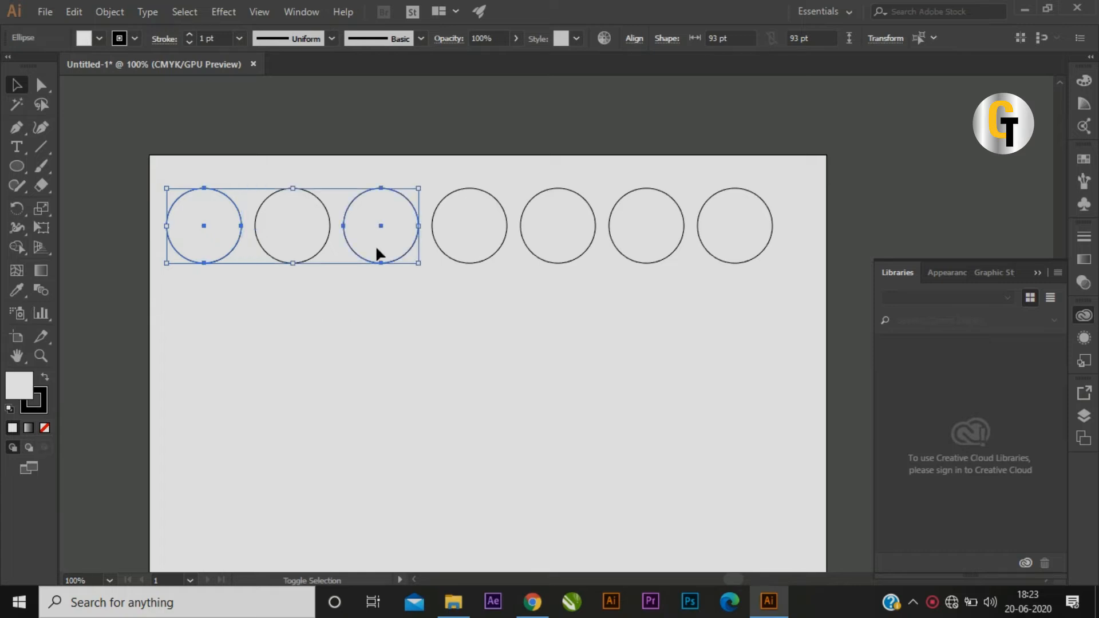
{"action": "left_click", "coordinate": [373, 330]}
Select the first, third and last circles together, try moving the selection downward and undo the move
{"action": "left_click", "coordinate": [241, 234]}
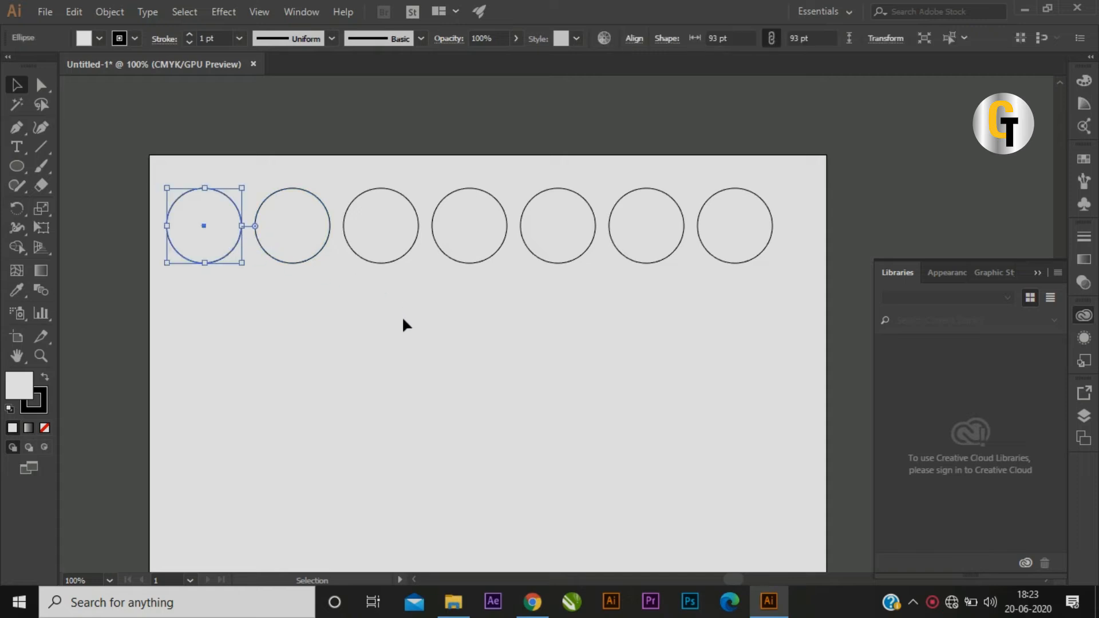
{"action": "left_click", "coordinate": [403, 245], "text": "shift"}
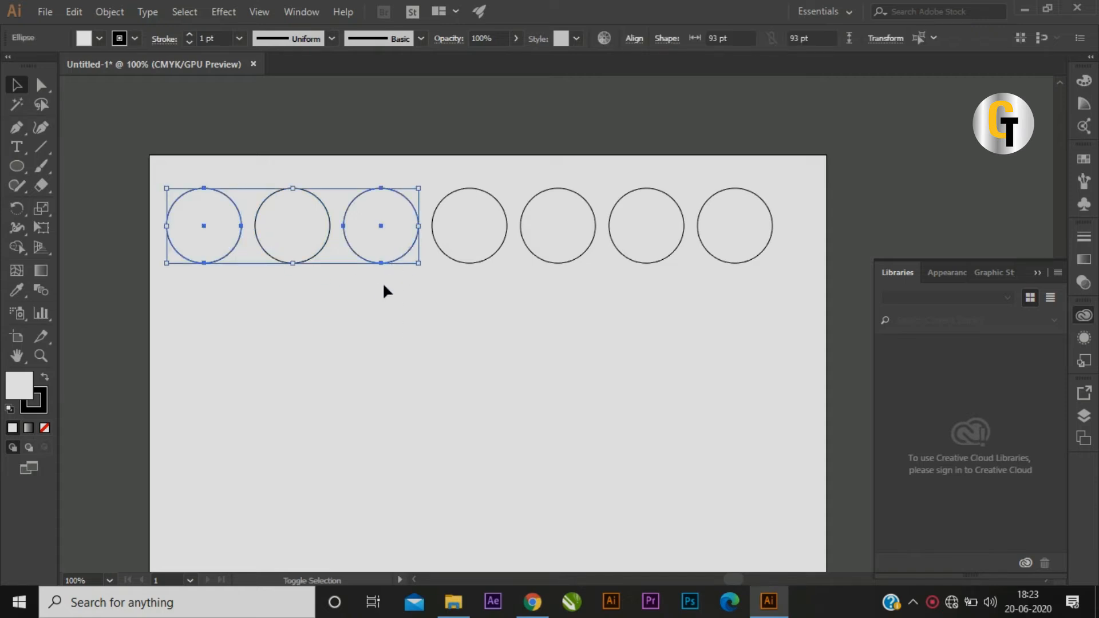
{"action": "left_click", "coordinate": [736, 242], "text": "shift"}
{"action": "left_click_drag", "start_coordinate": [467, 234], "coordinate": [470, 328]}
{"action": "key", "text": "ctrl+z"}
Select the first, fourth and last circles together, try moving the selection downward and undo the move
{"action": "left_click", "coordinate": [215, 243], "text": "shift"}
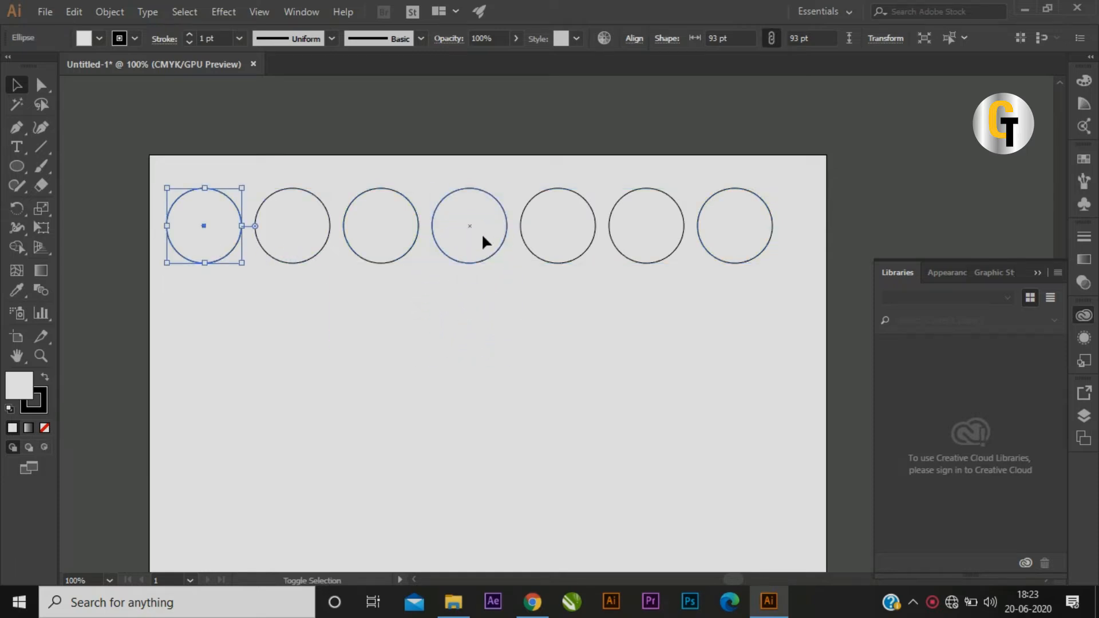
{"action": "left_click", "coordinate": [706, 231], "text": "shift"}
{"action": "left_click", "coordinate": [494, 228], "text": "shift"}
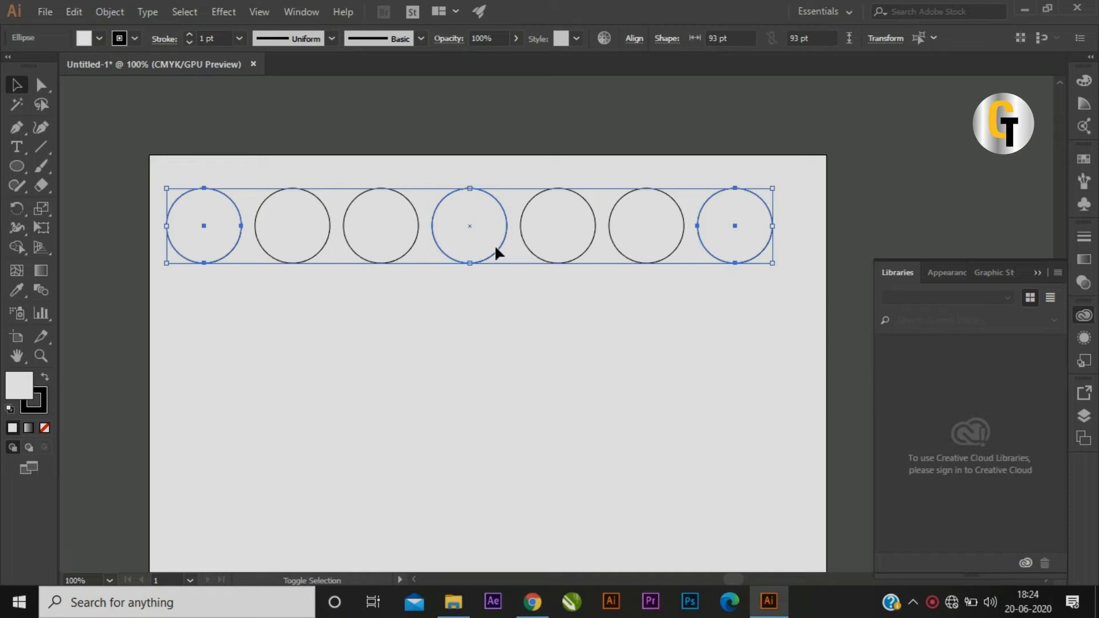
{"action": "left_click_drag", "start_coordinate": [482, 231], "coordinate": [476, 309]}
{"action": "key", "text": "ctrl+z"}
Select the third and fourth circles together and move them below the row, near the artboard's middle
{"action": "left_click", "coordinate": [382, 260], "text": "shift"}
{"action": "left_click_drag", "start_coordinate": [461, 257], "coordinate": [498, 411]}
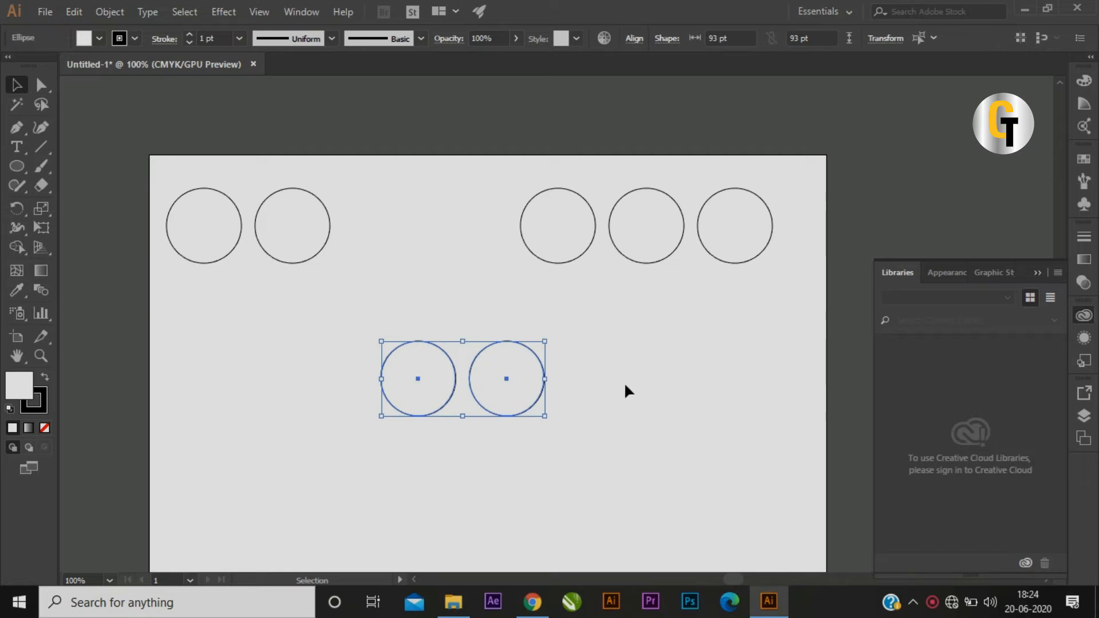
Select the first and last circles together, clear the selection, and undo the move of the third and fourth circles
{"action": "left_click", "coordinate": [651, 379]}
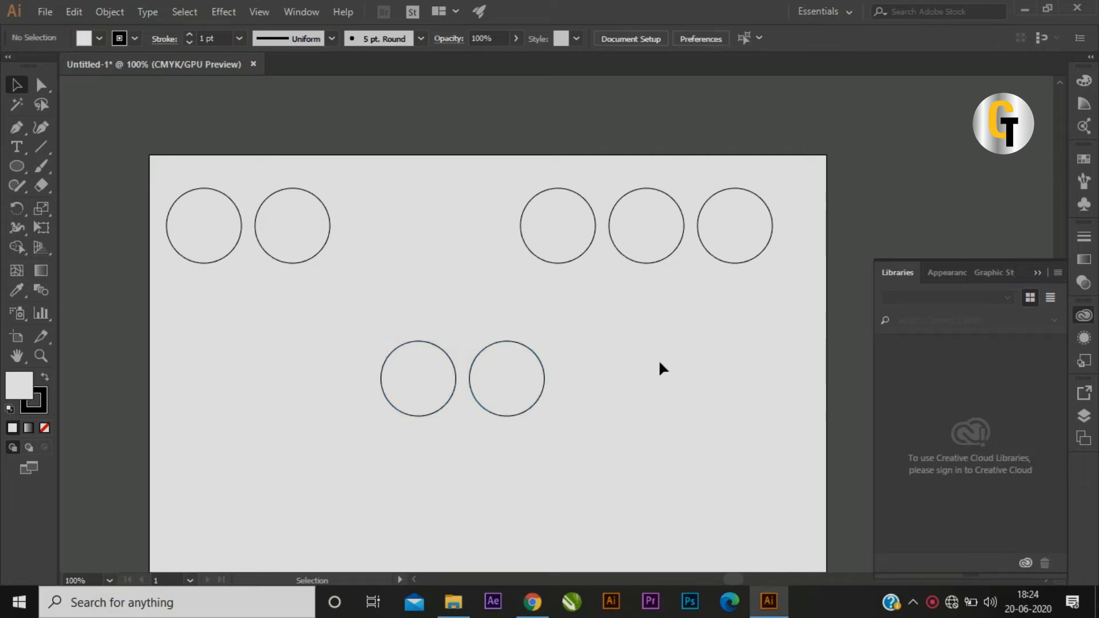
{"action": "left_click", "coordinate": [221, 232]}
{"action": "left_click", "coordinate": [721, 234], "text": "shift"}
{"action": "left_click", "coordinate": [744, 334]}
{"action": "key", "text": "ctrl+z"}
{"action": "left_click", "coordinate": [664, 384]}
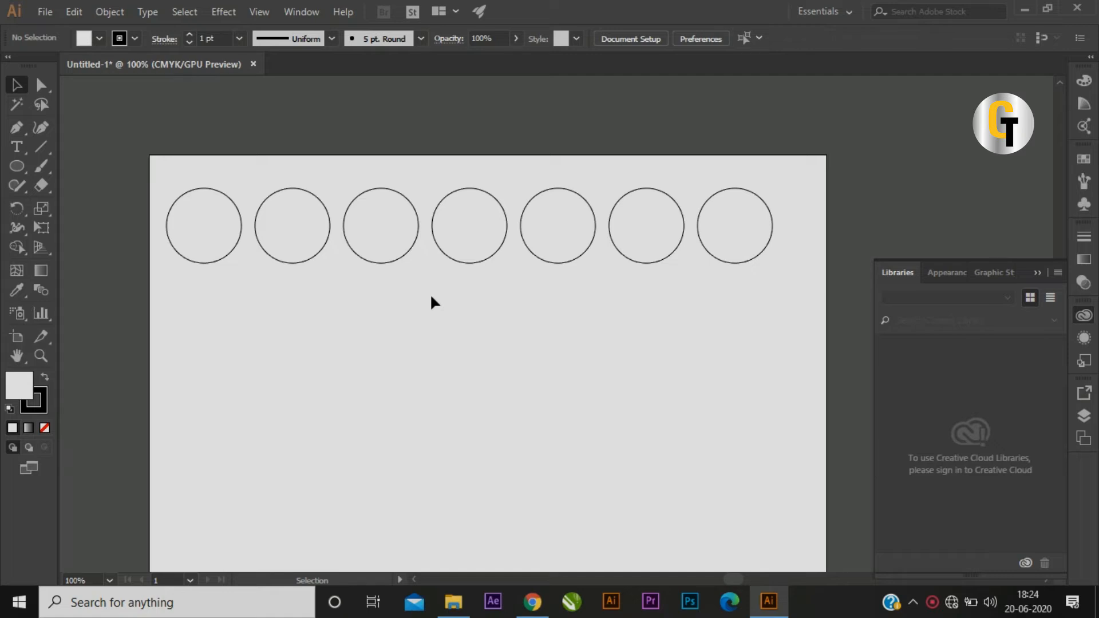
Select the first three circles of the row together and clear the selection
{"action": "left_click", "coordinate": [222, 239]}
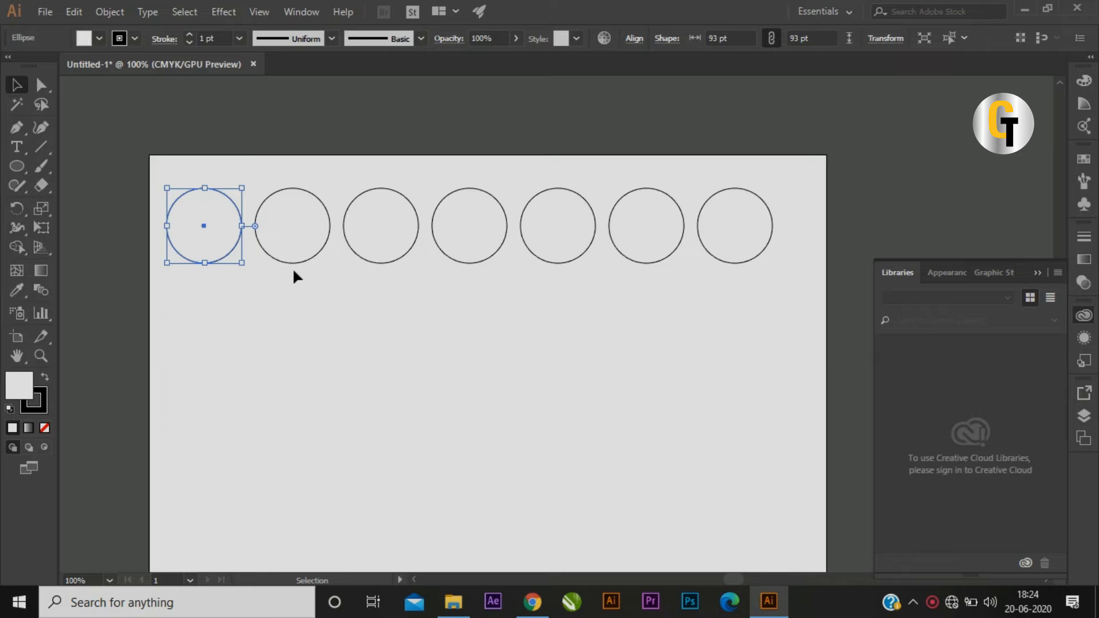
{"action": "left_click", "coordinate": [279, 241], "text": "ctrl"}
{"action": "left_click", "coordinate": [380, 249], "text": "ctrl"}
{"action": "left_click", "coordinate": [258, 269]}
{"action": "left_click", "coordinate": [200, 226]}
{"action": "left_click", "coordinate": [256, 304]}
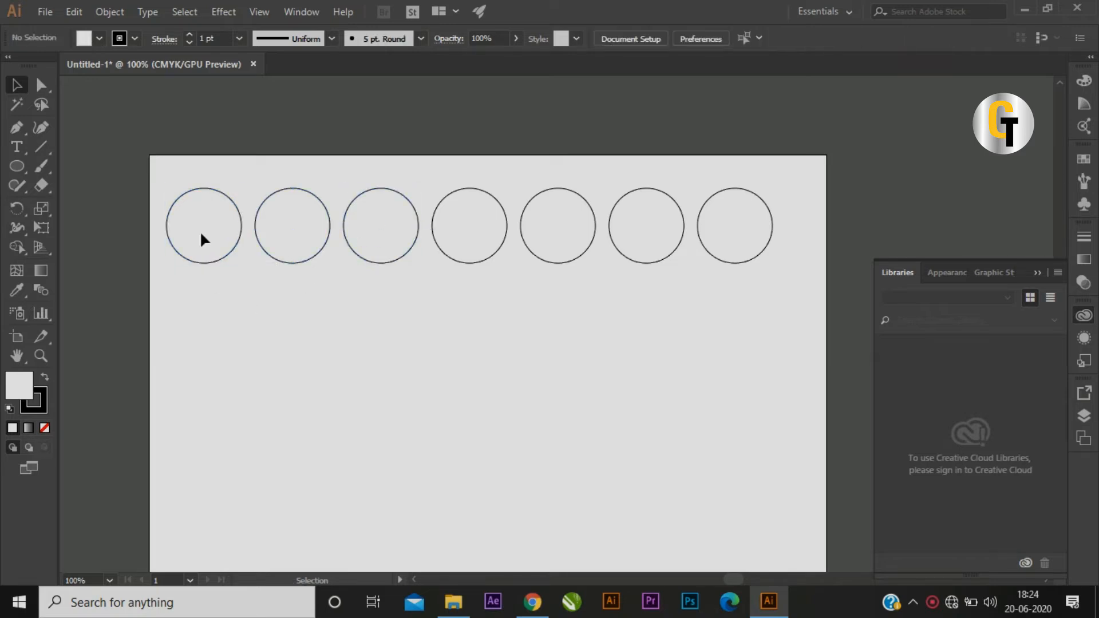
Select only the first and last circles of the row together and clear the selection
{"action": "left_click", "coordinate": [195, 223]}
{"action": "left_click", "coordinate": [718, 234], "text": "shift"}
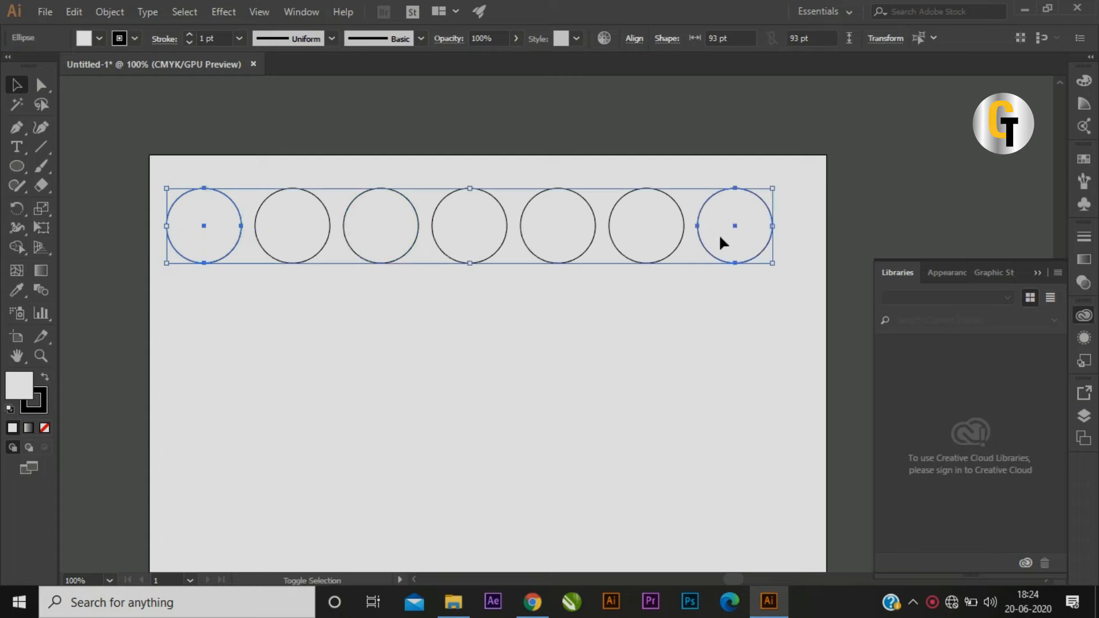
{"action": "left_click", "coordinate": [768, 306]}
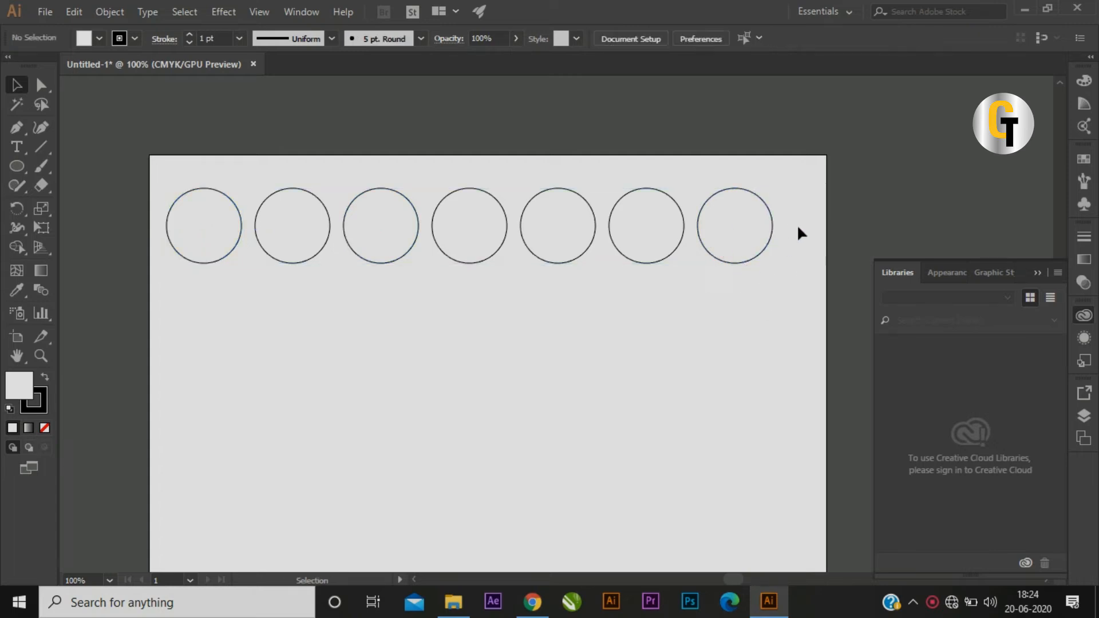
Add all seven circles to the selection one by one, from the last to the first, and clear the selection
{"action": "left_click", "coordinate": [718, 230]}
{"action": "left_click", "coordinate": [658, 246], "text": "shift"}
{"action": "left_click", "coordinate": [566, 239], "text": "shift"}
{"action": "left_click", "coordinate": [487, 233], "text": "shift"}
{"action": "left_click", "coordinate": [385, 234], "text": "shift"}
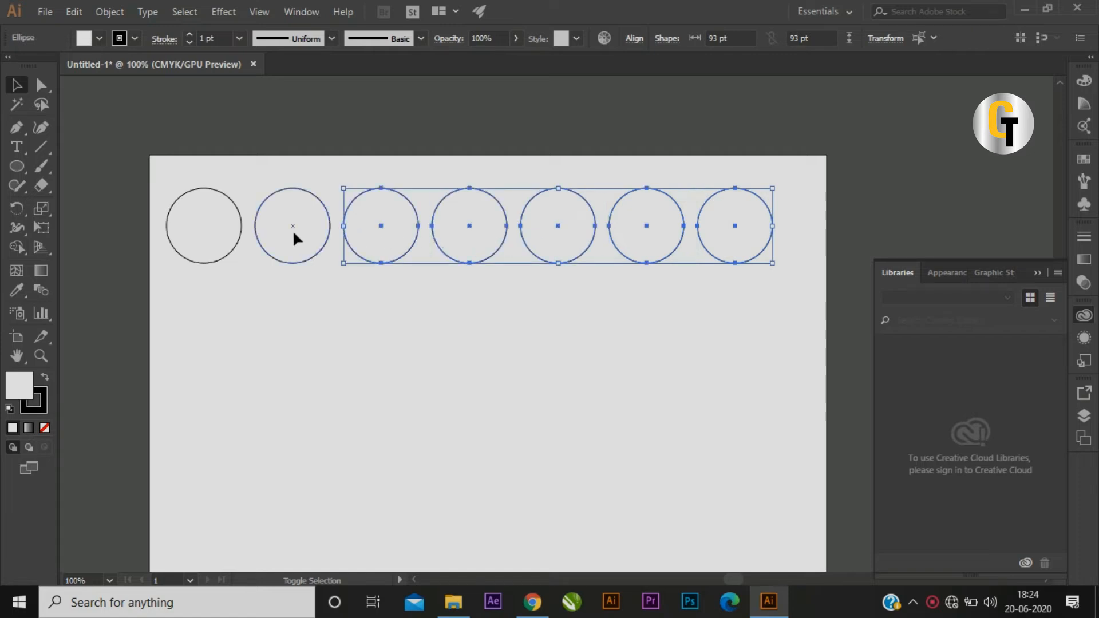
{"action": "left_click", "coordinate": [292, 231], "text": "shift"}
{"action": "left_click", "coordinate": [206, 232], "text": "shift"}
{"action": "left_click", "coordinate": [847, 195]}
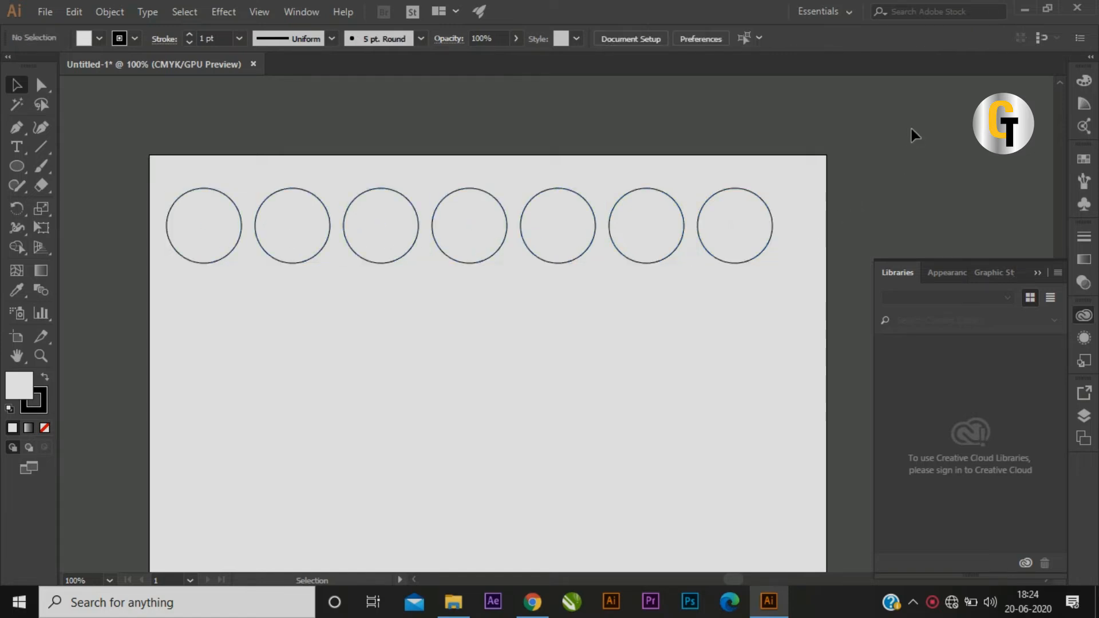
Select the whole row of circles at once with a marquee and clear the selection
{"action": "left_click_drag", "start_coordinate": [870, 192], "coordinate": [135, 311]}
{"action": "left_click", "coordinate": [867, 181]}
{"action": "left_click_drag", "start_coordinate": [801, 228], "coordinate": [98, 311]}
{"action": "left_click_drag", "start_coordinate": [895, 140], "coordinate": [105, 280]}
{"action": "left_click", "coordinate": [360, 389]}
Select the first, third, fifth and last circles together and clear the selection
{"action": "left_click", "coordinate": [207, 243]}
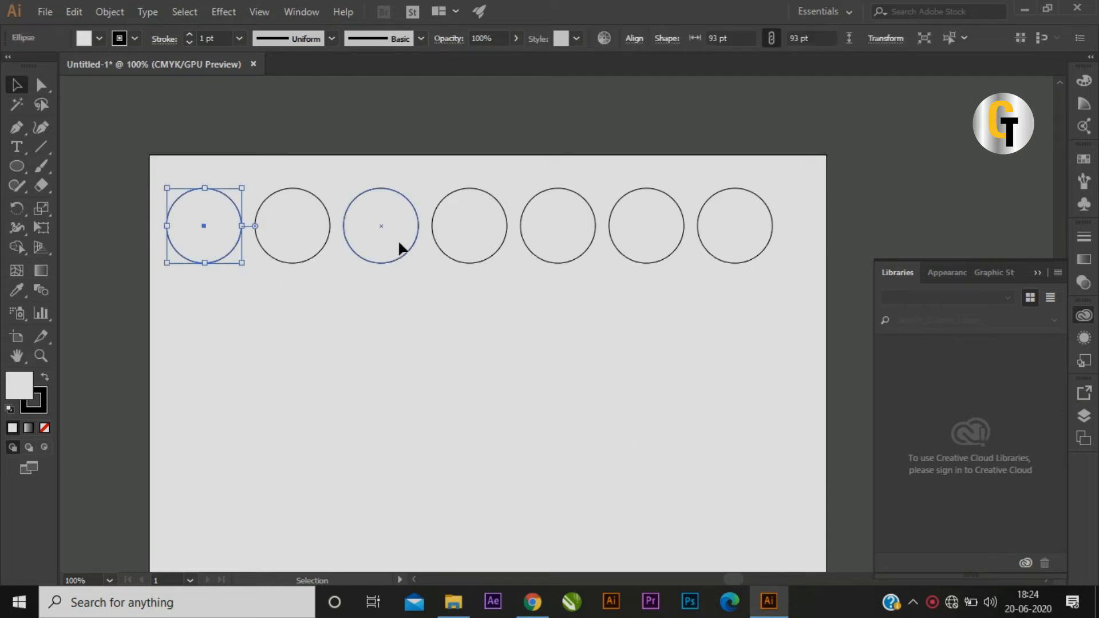
{"action": "left_click", "coordinate": [391, 239], "text": "shift"}
{"action": "left_click", "coordinate": [545, 240], "text": "shift"}
{"action": "left_click", "coordinate": [727, 229], "text": "shift"}
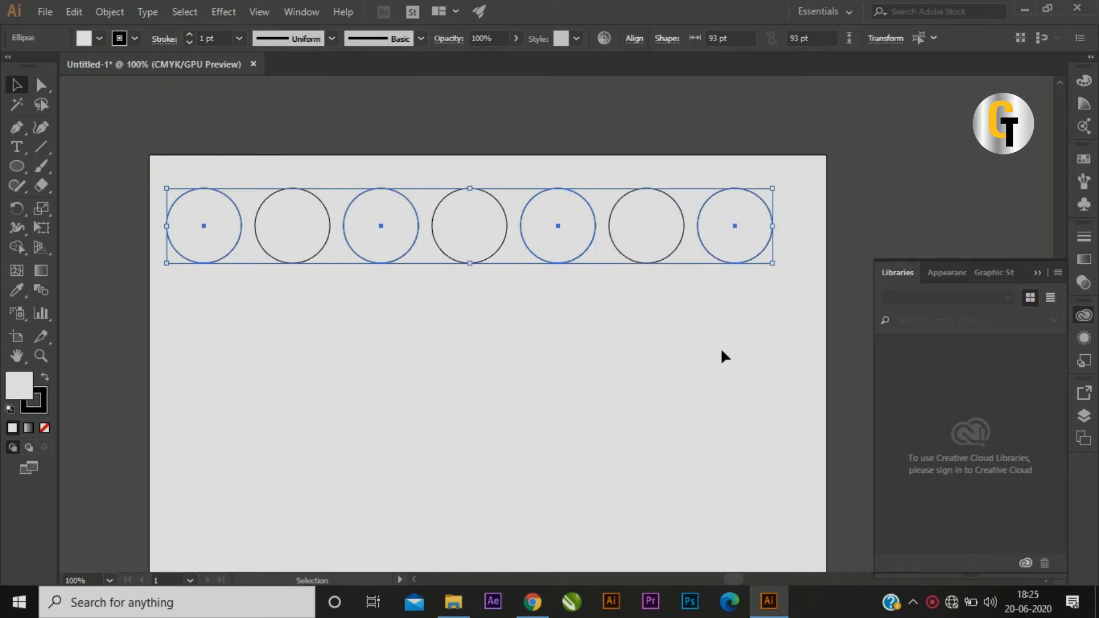
{"action": "left_click", "coordinate": [901, 222]}
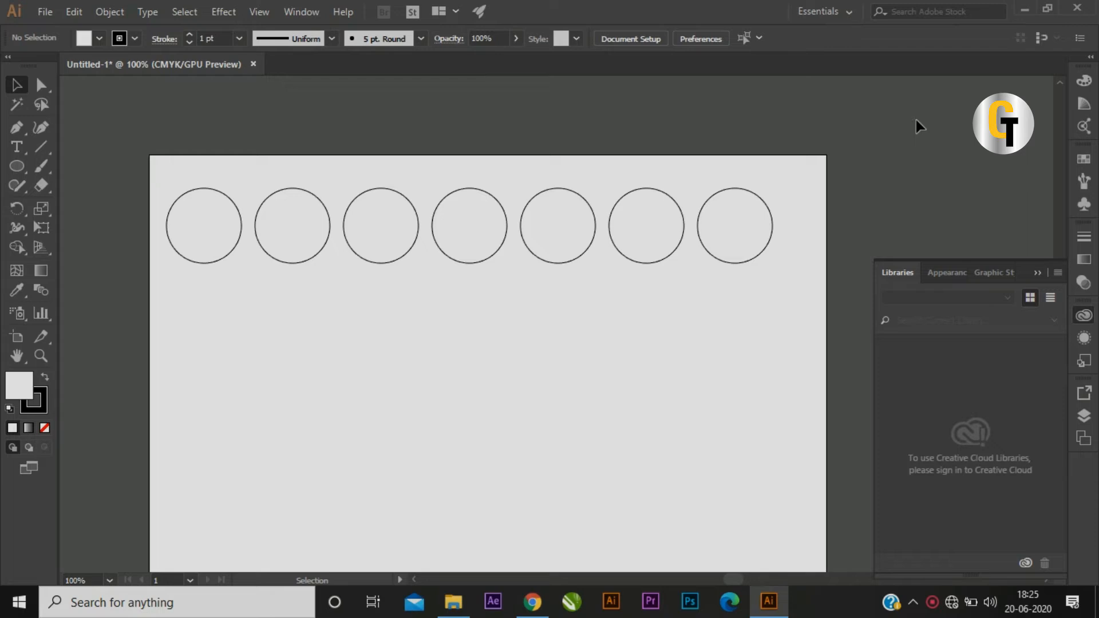
Marquee-select all seven circles again from beyond the artboard's upper right corner and clear the selection
{"action": "left_click_drag", "start_coordinate": [915, 119], "coordinate": [121, 289]}
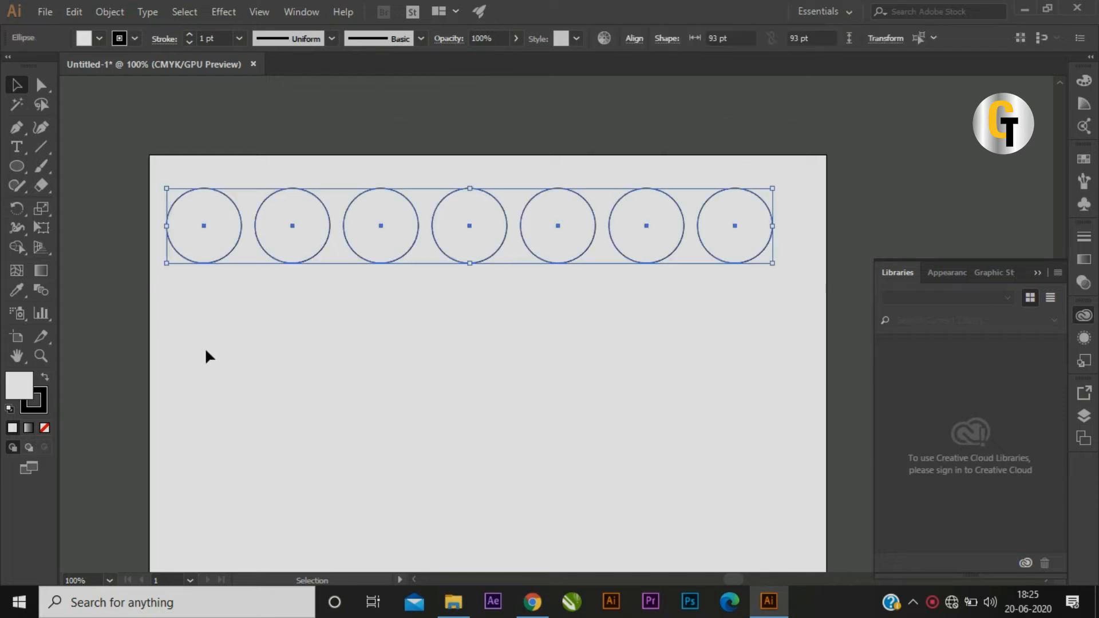
{"action": "left_click", "coordinate": [901, 122]}
{"action": "left_click_drag", "start_coordinate": [726, 226], "coordinate": [188, 278]}
{"action": "left_click_drag", "start_coordinate": [866, 143], "coordinate": [92, 325]}
{"action": "left_click", "coordinate": [78, 303]}
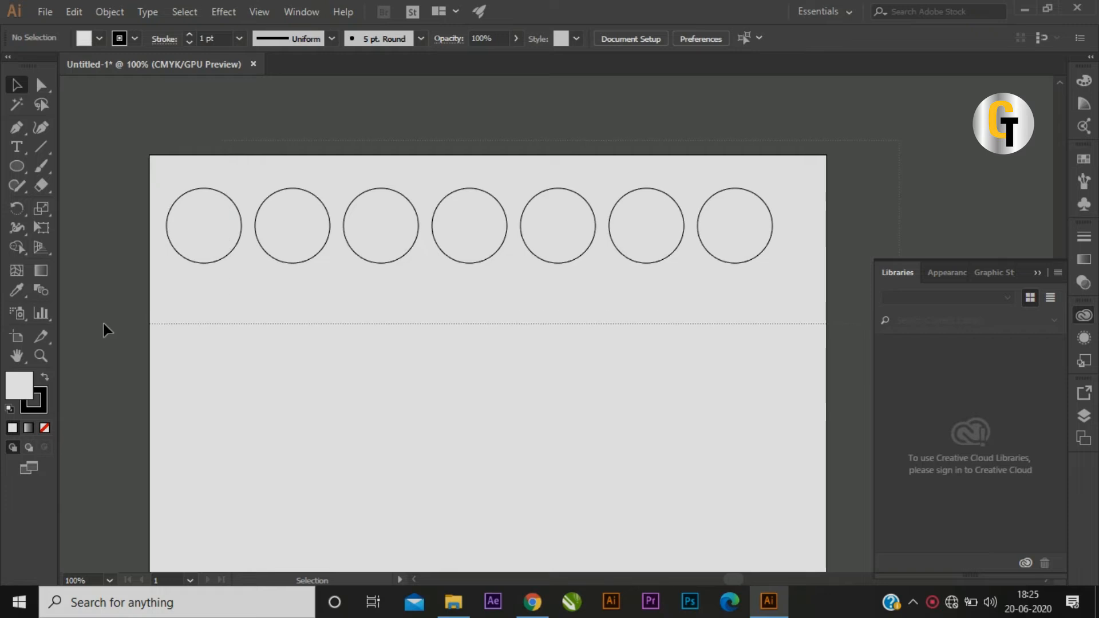
Duplicate the entire row of circles straight below itself and repeat the transformation three times to make five rows
{"action": "key", "text": "ctrl+a"}
{"action": "left_click_drag", "start_coordinate": [539, 243], "coordinate": [533, 342]}
{"action": "scroll", "coordinate": [612, 328], "scroll_direction": "down", "scroll_amount": 2}
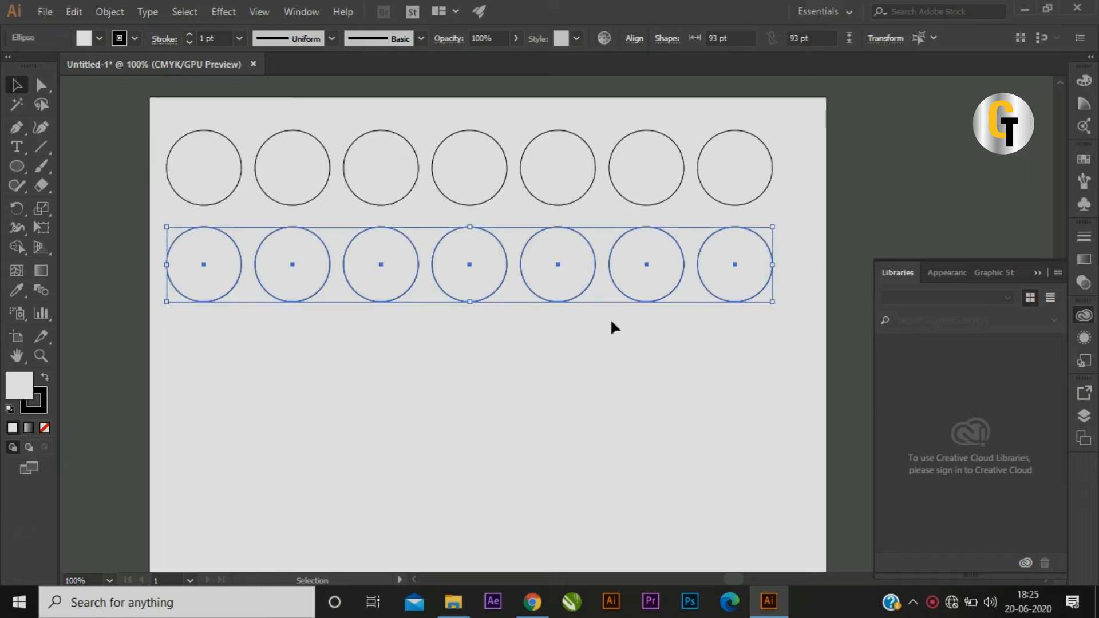
{"action": "scroll", "coordinate": [612, 327], "scroll_direction": "down", "scroll_amount": 1}
{"action": "key", "text": "ctrl+d"}
{"action": "key", "text": "ctrl+d"}
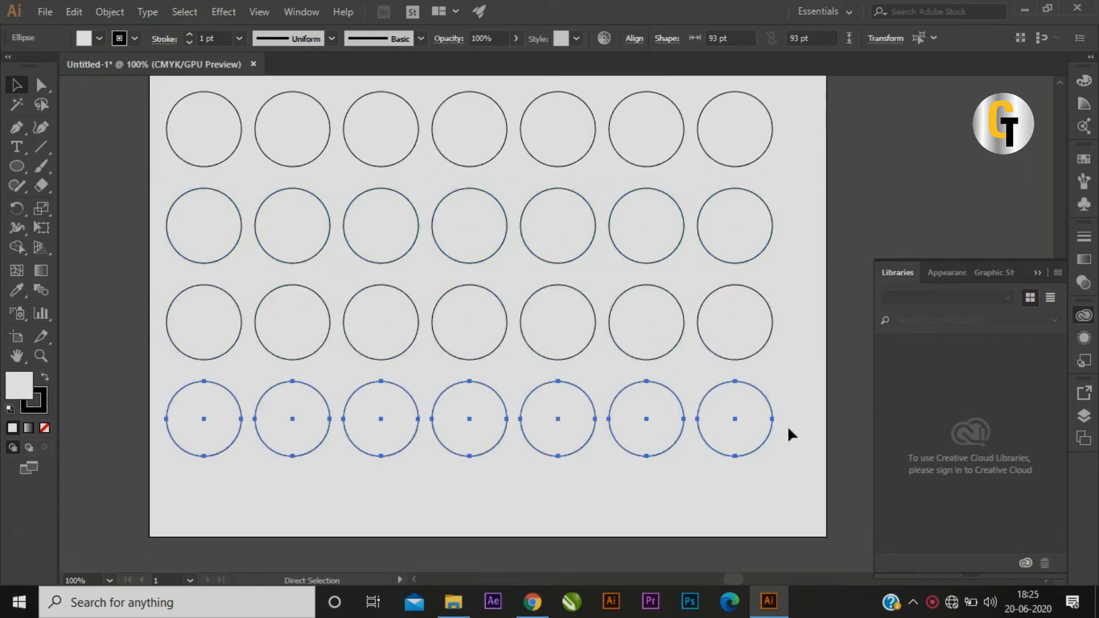
{"action": "key", "text": "ctrl+d"}
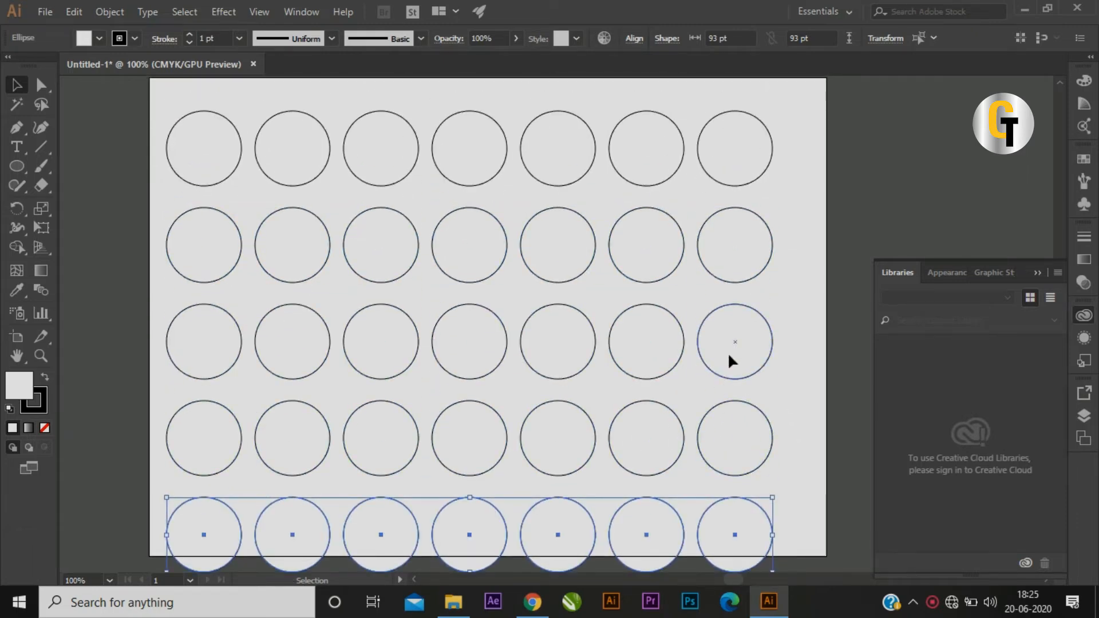
Scale all five rows of circles down proportionally to about 70.115 pt per circle and centre the grid on the artboard
{"action": "key", "text": "ctrl+minus"}
{"action": "key", "text": "ctrl+minus"}
{"action": "scroll", "coordinate": [727, 362], "scroll_direction": "up", "scroll_amount": 1}
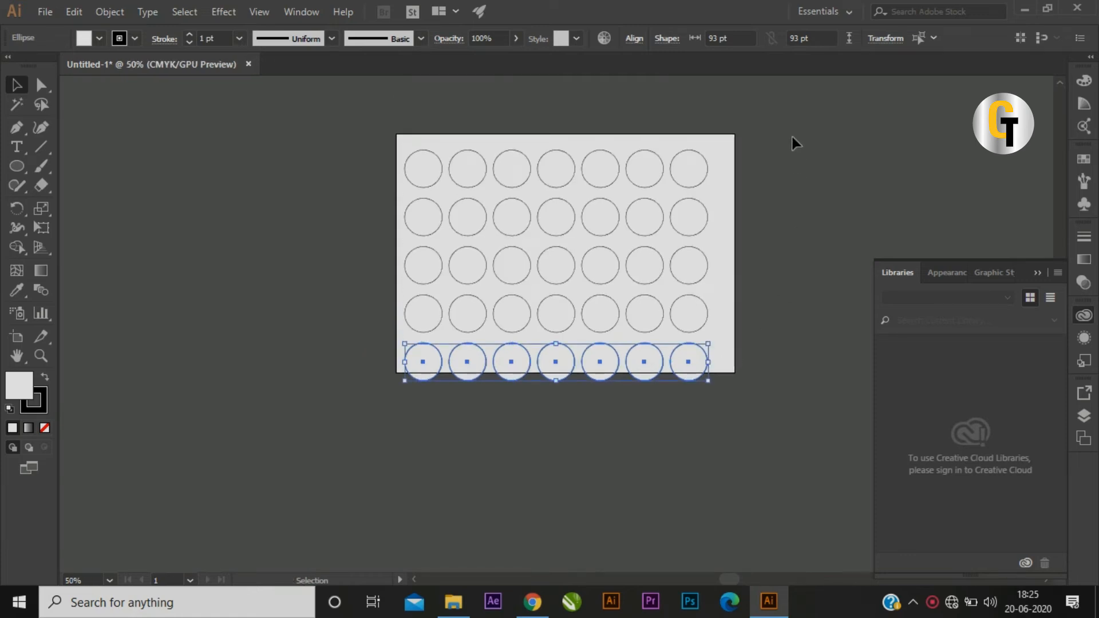
{"action": "left_click", "coordinate": [806, 119]}
{"action": "key", "text": "ctrl+a"}
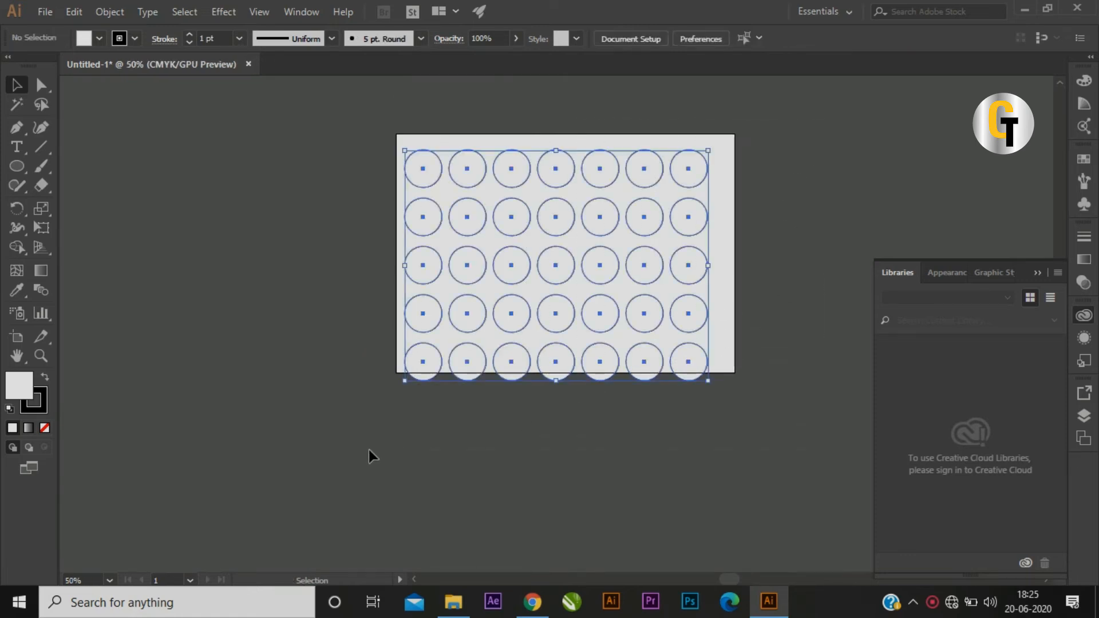
{"action": "left_click_drag", "start_coordinate": [709, 151], "coordinate": [662, 179]}
{"action": "key", "text": "a"}
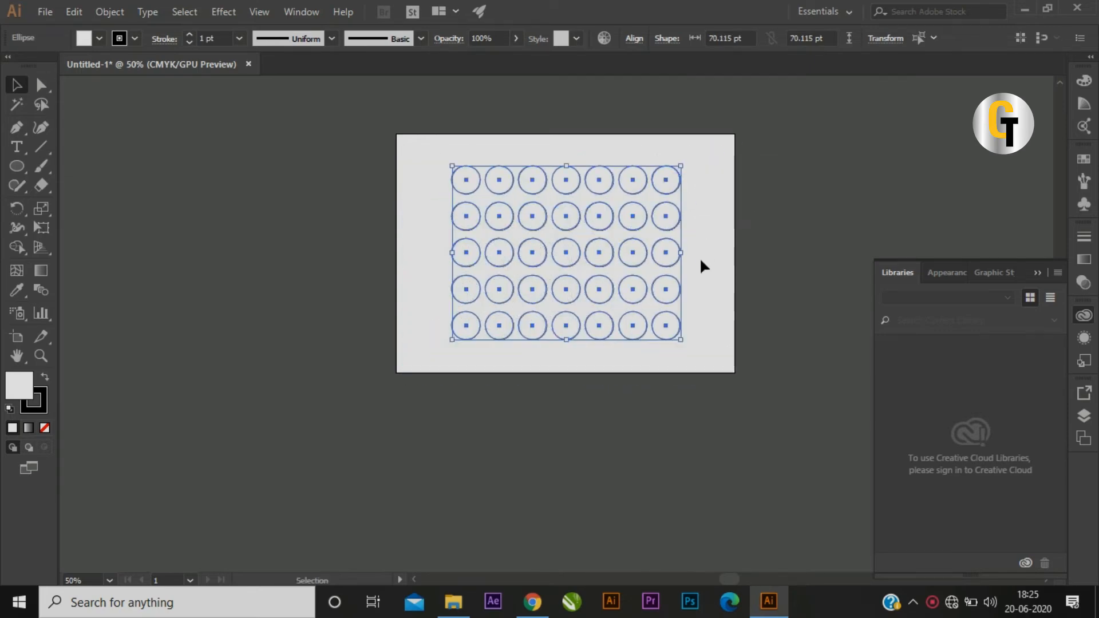
{"action": "key", "text": "v"}
Frame the circle grid and artboard at 100% zoom and clear the selection
{"action": "scroll", "coordinate": [709, 355], "scroll_direction": "up", "scroll_amount": 3}
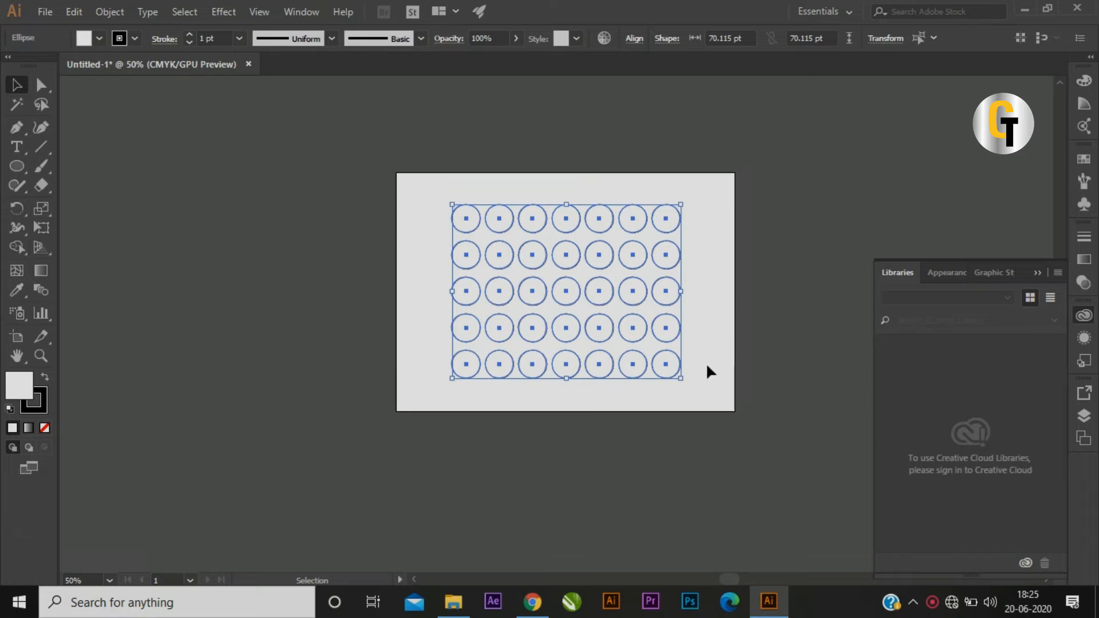
{"action": "left_click_drag", "start_coordinate": [695, 330], "coordinate": [623, 275]}
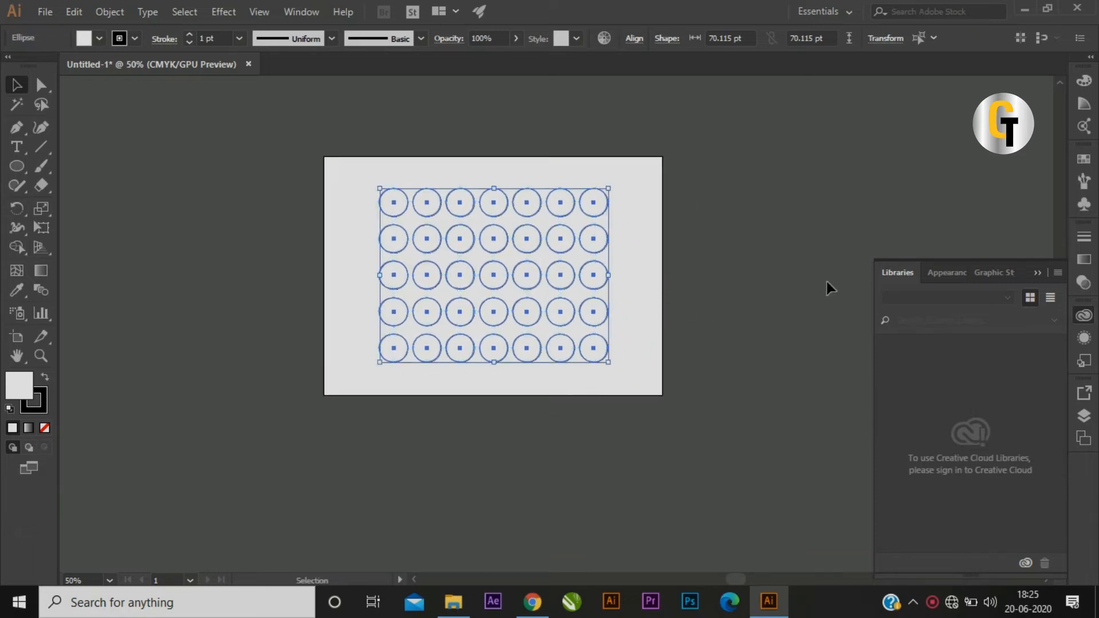
{"action": "scroll", "coordinate": [571, 400], "scroll_direction": "down", "scroll_amount": 2}
{"action": "scroll", "coordinate": [586, 414], "scroll_direction": "up", "scroll_amount": 2}
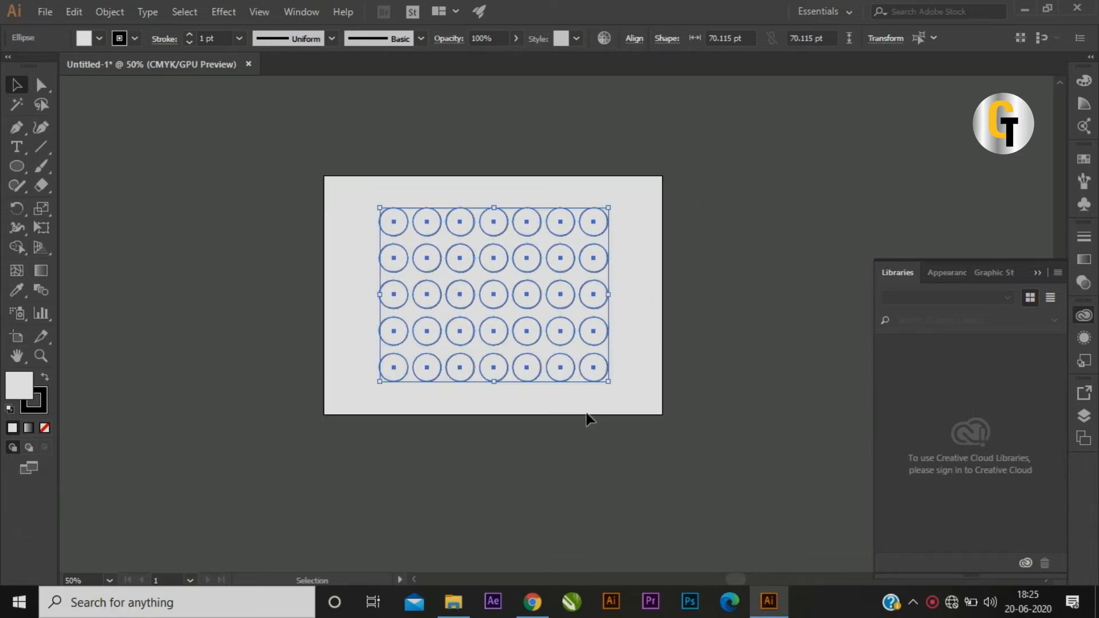
{"action": "key", "text": "ctrl+space"}
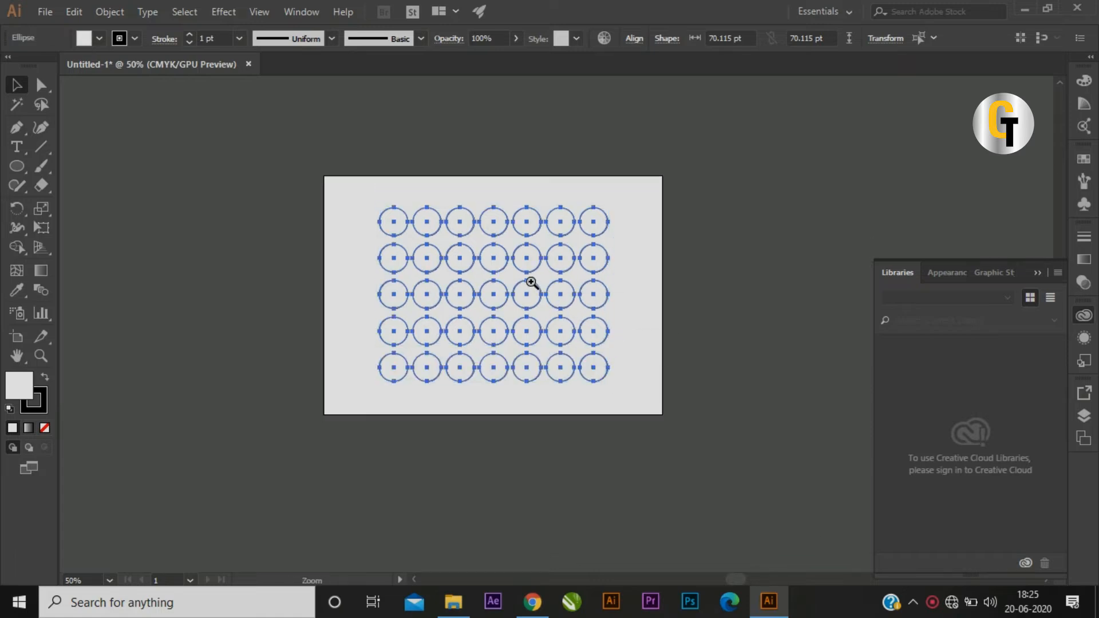
{"action": "left_click", "coordinate": [529, 285]}
{"action": "left_click", "coordinate": [508, 334]}
{"action": "left_click_drag", "start_coordinate": [597, 382], "coordinate": [528, 384]}
{"action": "left_click_drag", "start_coordinate": [655, 369], "coordinate": [674, 358]}
{"action": "left_click", "coordinate": [907, 174]}
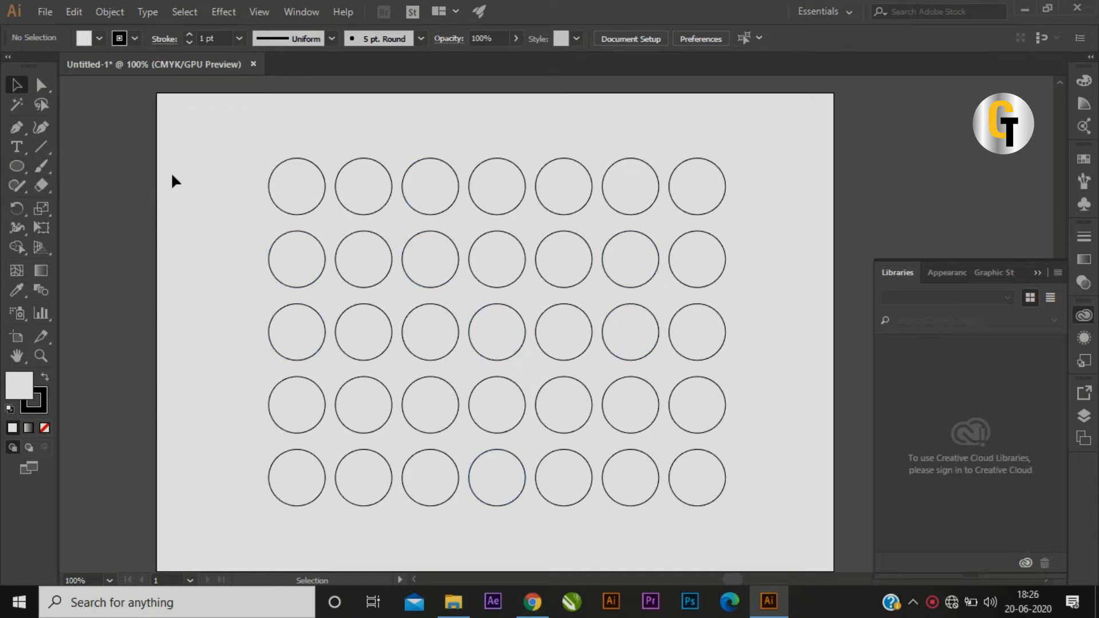
Select the first, third and fifth rows of circles together with marquees
{"action": "left_click_drag", "start_coordinate": [229, 184], "coordinate": [816, 196]}
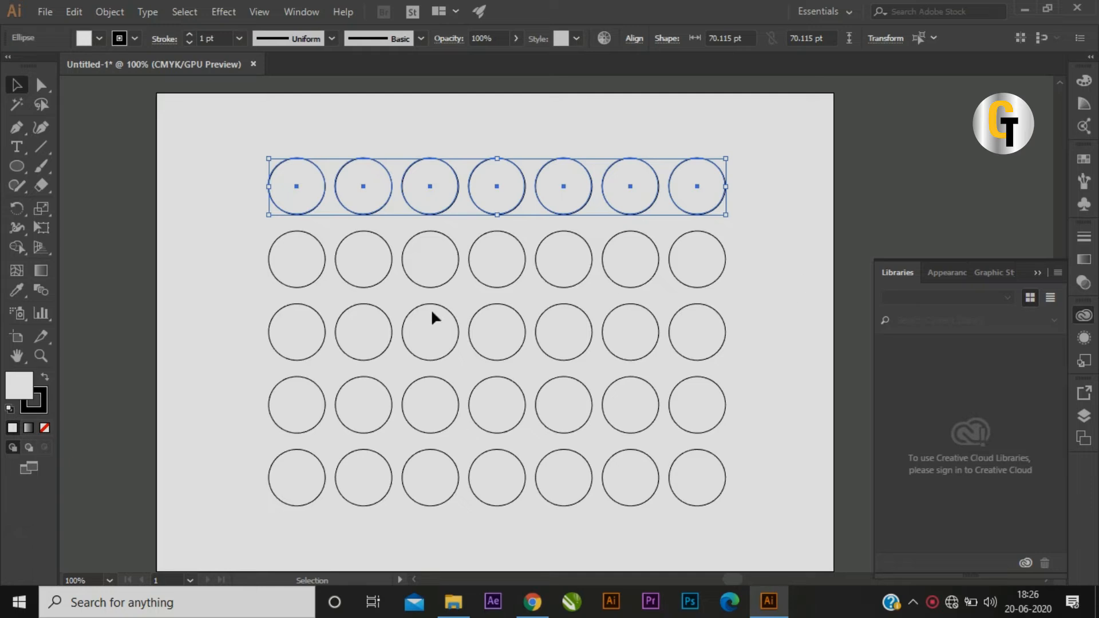
{"action": "left_click_drag", "start_coordinate": [131, 336], "coordinate": [921, 339]}
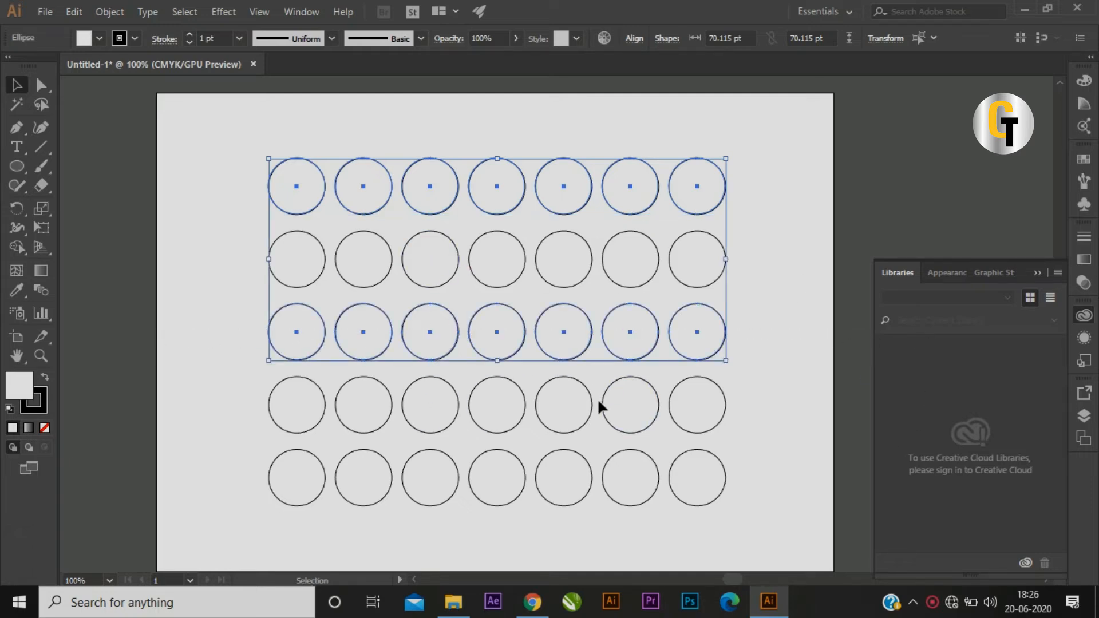
{"action": "scroll", "coordinate": [598, 400], "scroll_direction": "down", "scroll_amount": 3}
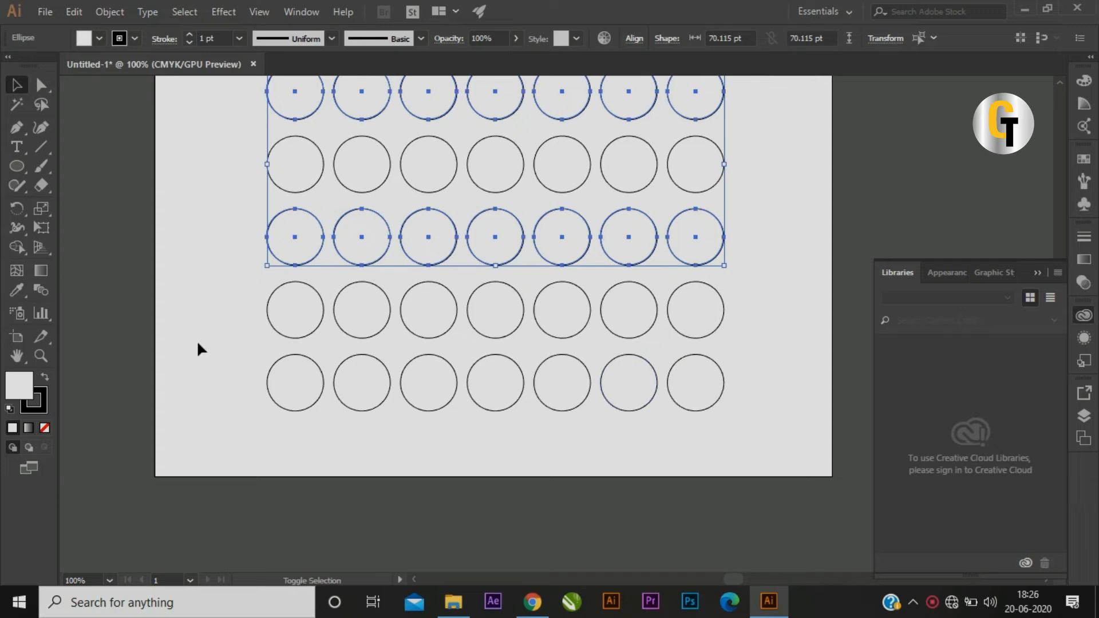
{"action": "left_click_drag", "start_coordinate": [113, 379], "coordinate": [849, 386]}
{"action": "key", "text": "space"}
{"action": "left_click_drag", "start_coordinate": [814, 314], "coordinate": [796, 395]}
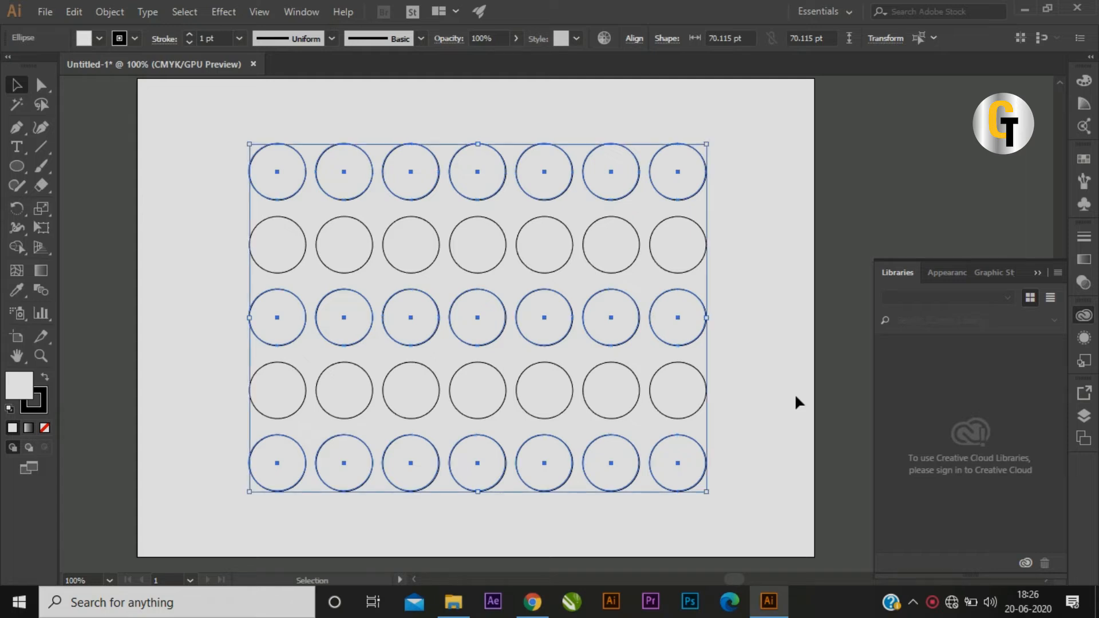
Set the stroke weight of the selected rows to 7 pt
{"action": "left_click", "coordinate": [190, 35]}
{"action": "left_click", "coordinate": [190, 35]}
{"action": "left_click", "coordinate": [189, 35]}
{"action": "left_click", "coordinate": [189, 35]}
{"action": "left_click", "coordinate": [190, 35]}
{"action": "left_click", "coordinate": [190, 35]}
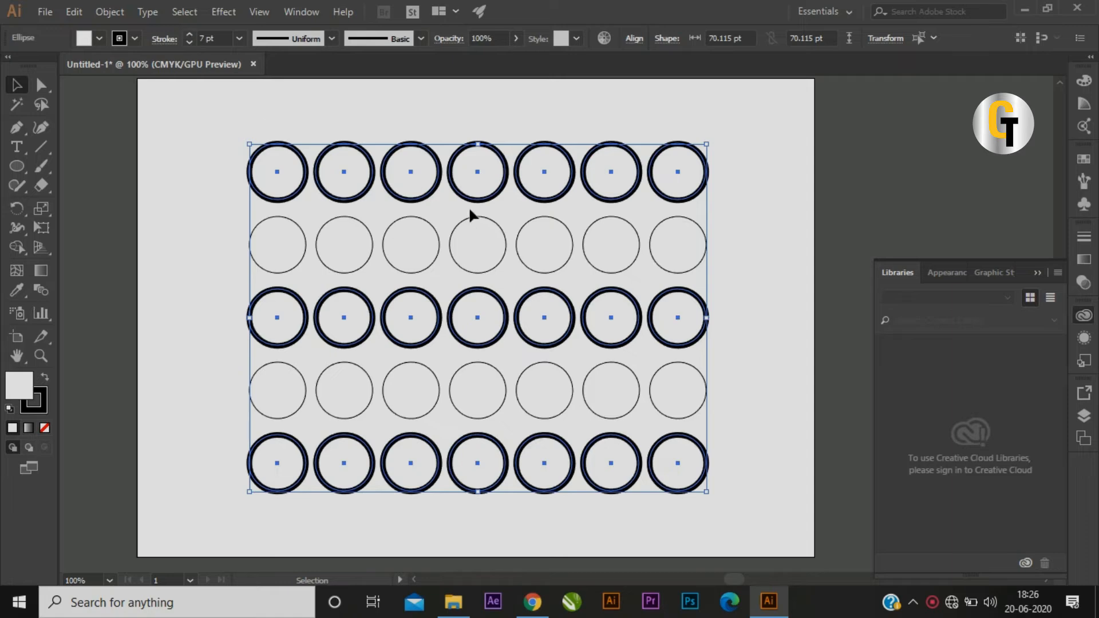
Fill the circles in the selected rows with dark blue and clear the selection
{"action": "left_click", "coordinate": [87, 41]}
{"action": "left_click", "coordinate": [100, 64]}
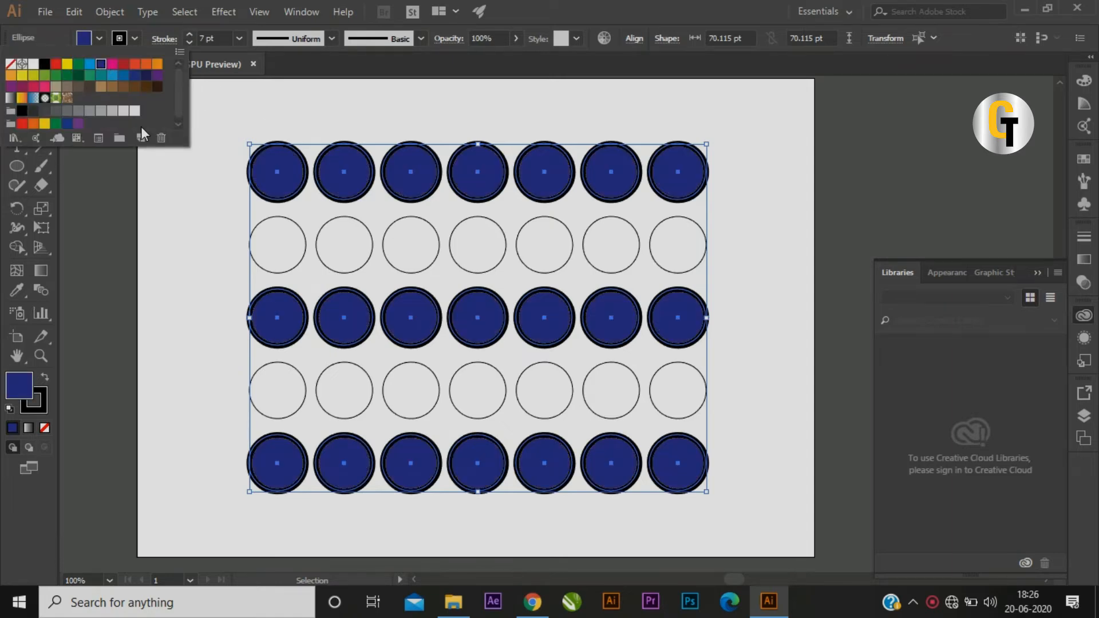
{"action": "left_click", "coordinate": [246, 100]}
{"action": "left_click", "coordinate": [196, 135]}
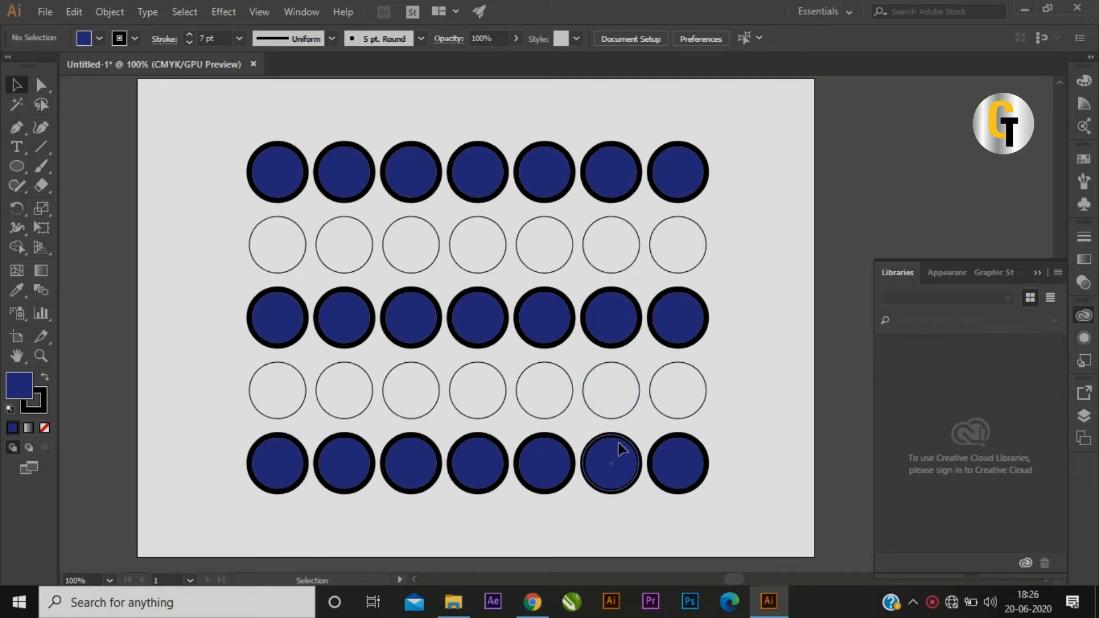
Scale the whole grid down to about 45.3 pt per circle in the artboard's left half and duplicate it to the right
{"action": "left_click_drag", "start_coordinate": [867, 135], "coordinate": [191, 520]}
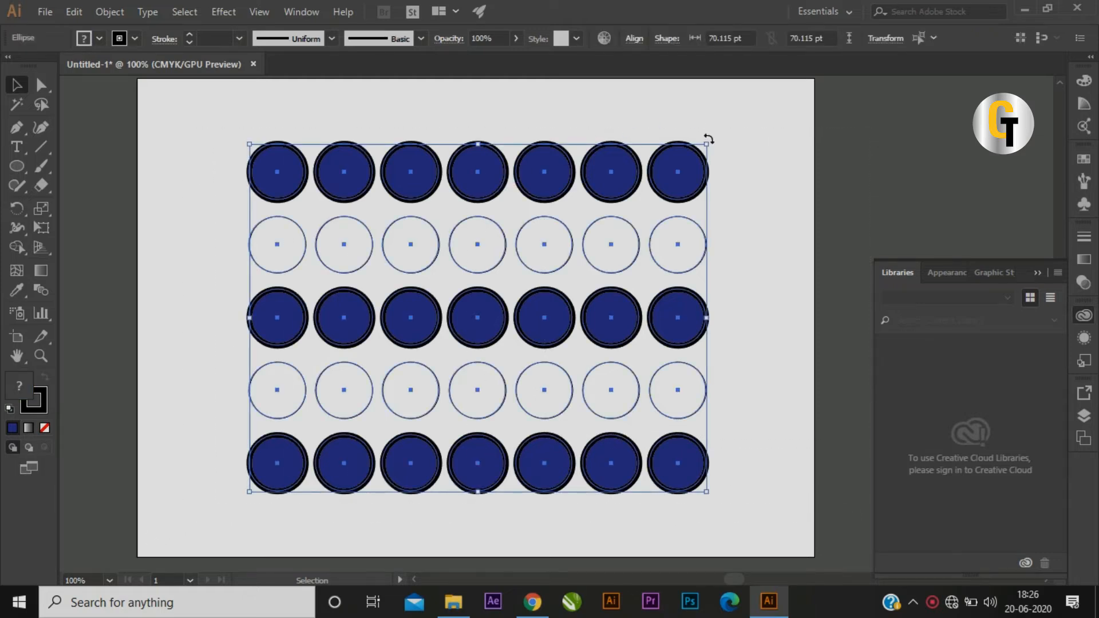
{"action": "left_click_drag", "start_coordinate": [712, 143], "coordinate": [434, 188]}
{"action": "left_click_drag", "start_coordinate": [441, 286], "coordinate": [755, 277]}
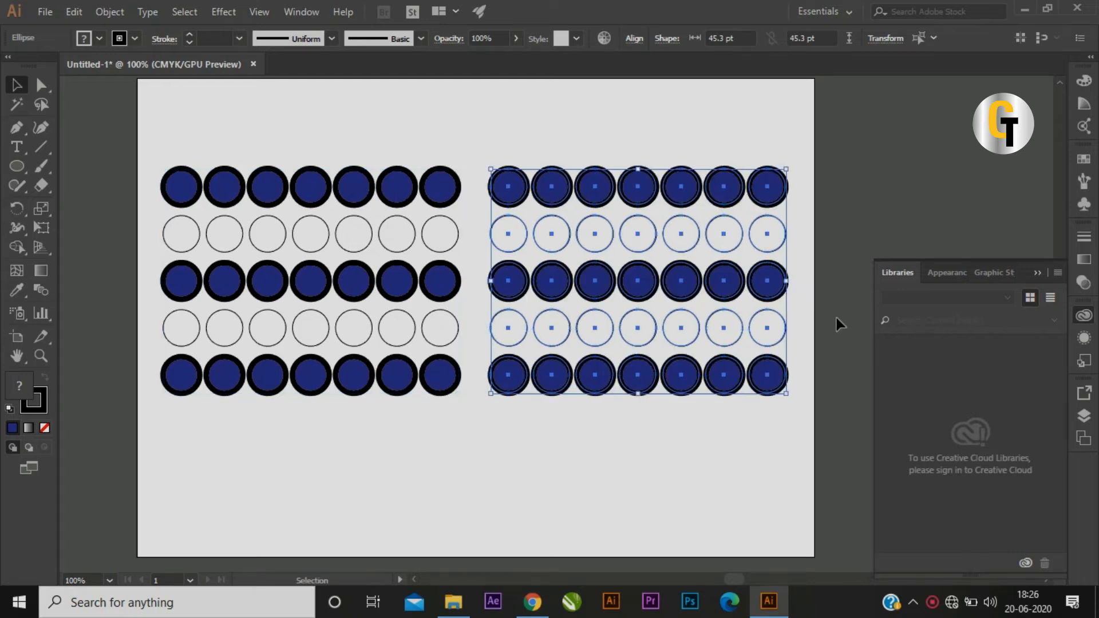
{"action": "left_click", "coordinate": [839, 345]}
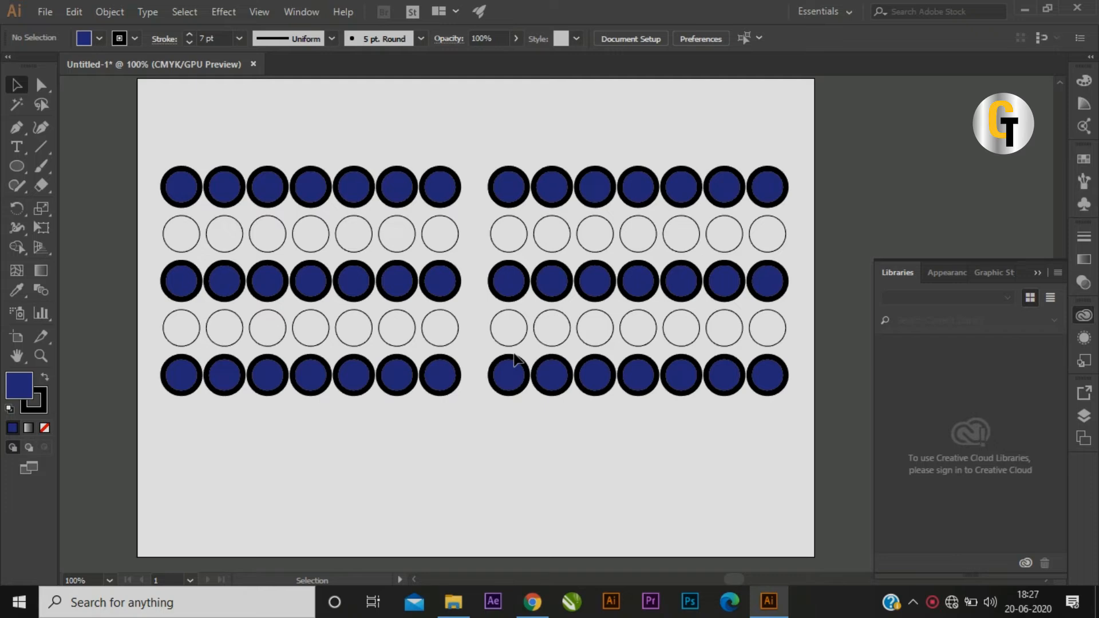
Remove the current fill colour and restore the default white fill and 1 pt black stroke with nothing selected
{"action": "left_click", "coordinate": [45, 430]}
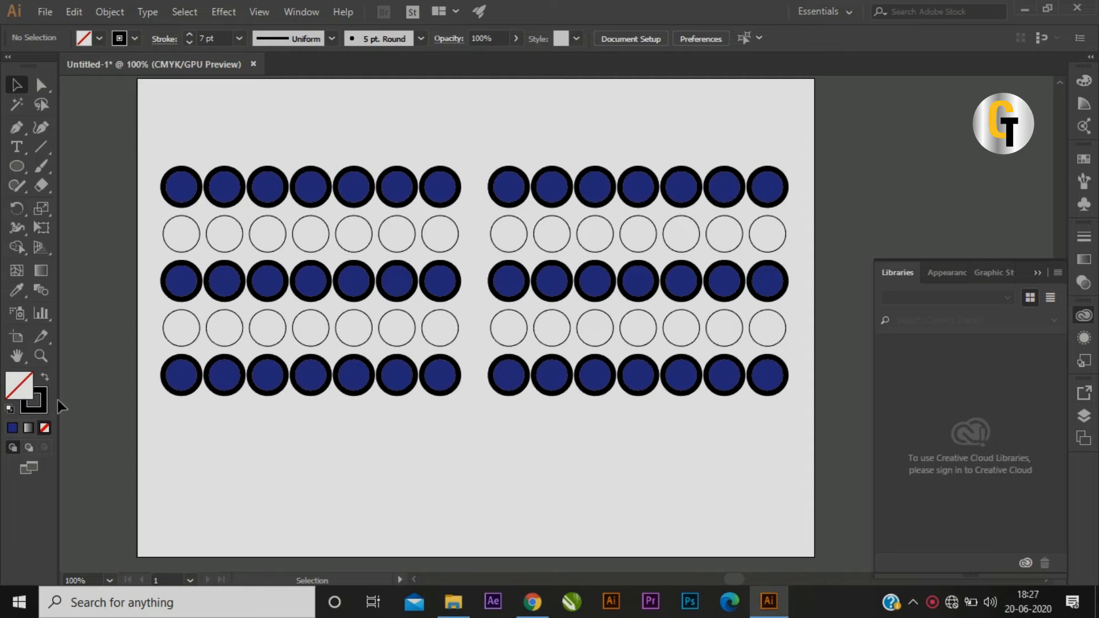
{"action": "key", "text": "d"}
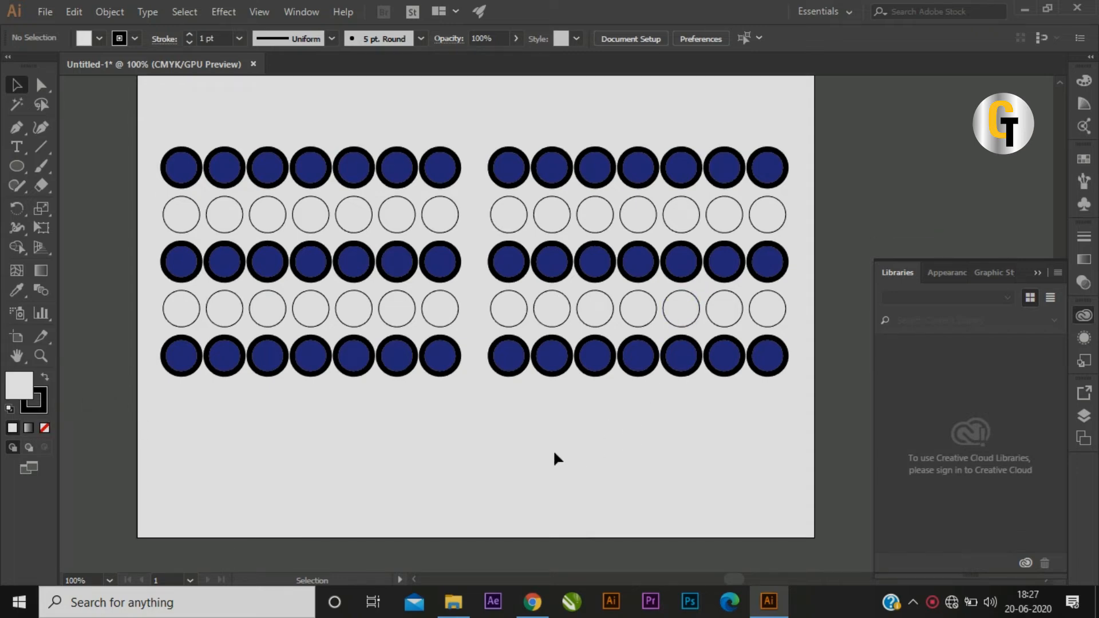
Scroll and pan the view around the artboard with the temporary Hand tool
{"action": "scroll", "coordinate": [320, 394], "scroll_direction": "down", "scroll_amount": 1}
{"action": "scroll", "coordinate": [345, 407], "scroll_direction": "up", "scroll_amount": 2}
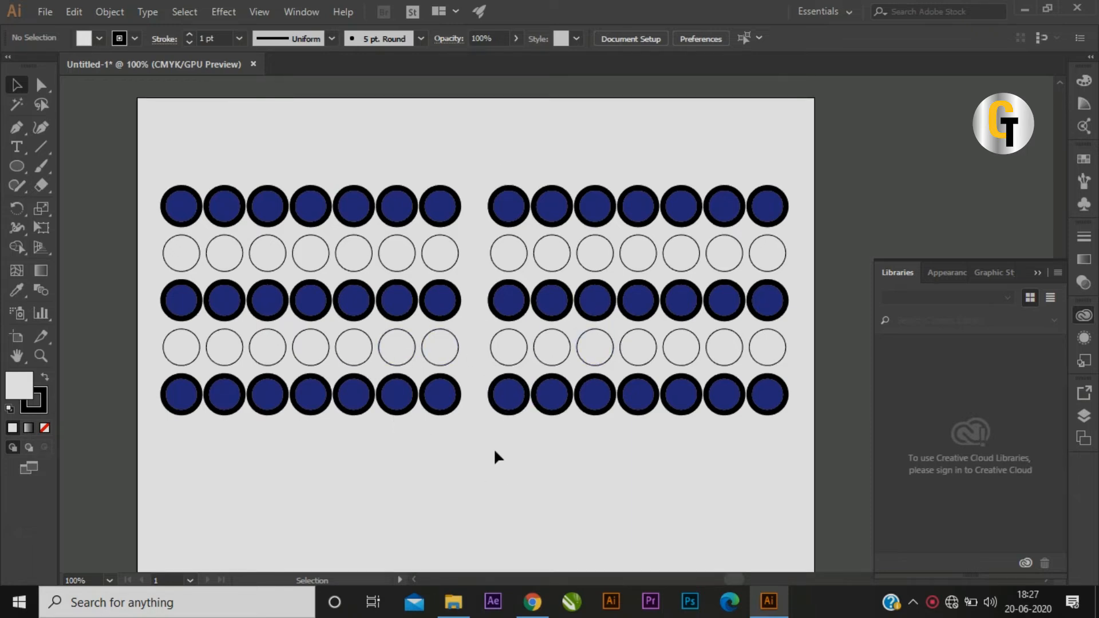
{"action": "scroll", "coordinate": [496, 460], "scroll_direction": "down", "scroll_amount": 1}
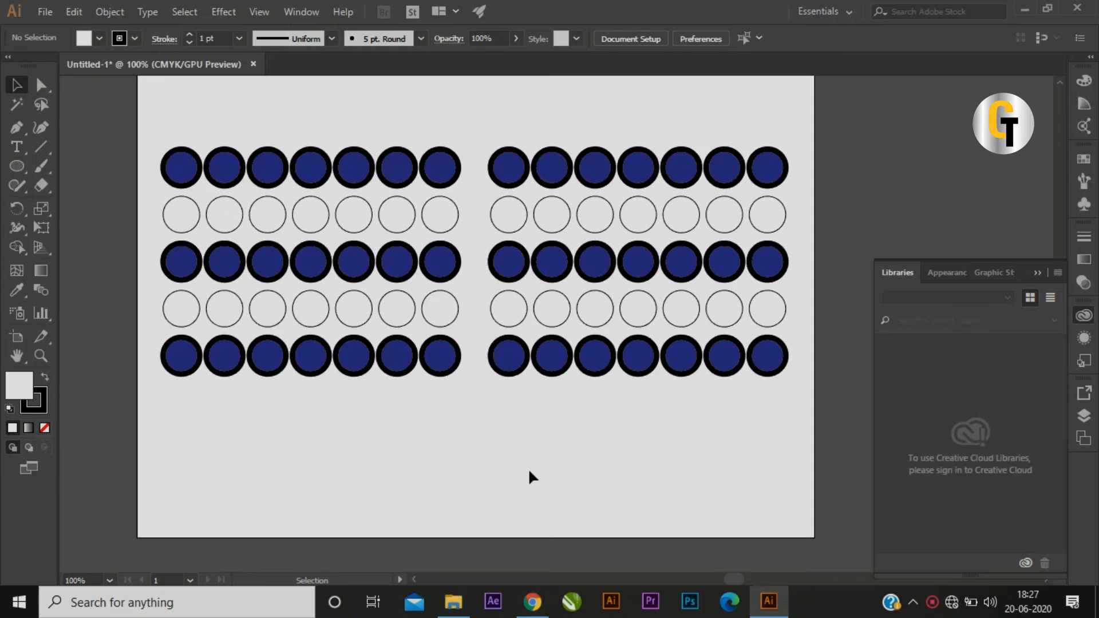
{"action": "key", "text": "space"}
{"action": "left_click_drag", "start_coordinate": [497, 426], "coordinate": [520, 385]}
{"action": "key", "text": "space"}
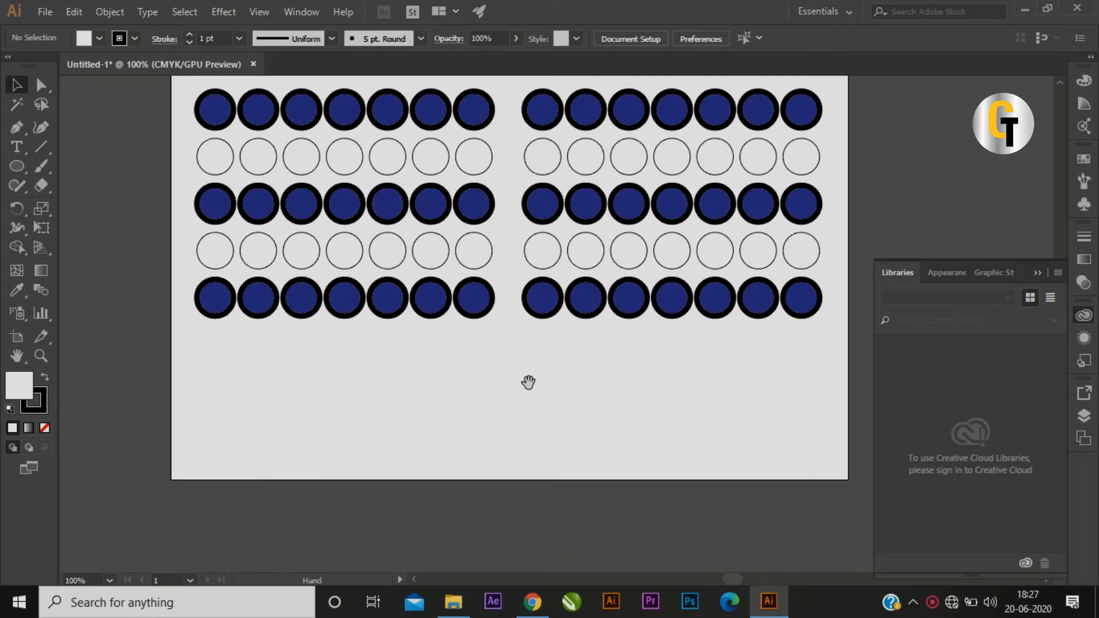
{"action": "left_click_drag", "start_coordinate": [528, 382], "coordinate": [466, 456]}
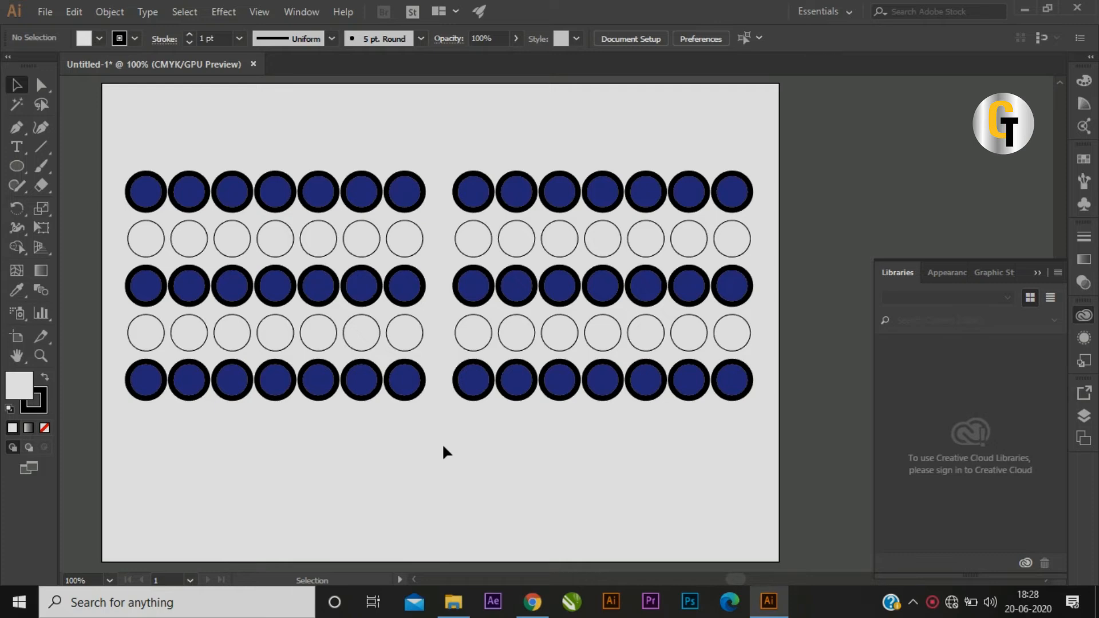
{"action": "key", "text": "space"}
{"action": "mouse_move", "coordinate": [522, 456]}
{"action": "left_mouse_down"}
{"action": "mouse_move", "coordinate": [489, 519]}
{"action": "mouse_move", "coordinate": [584, 355]}
{"action": "mouse_move", "coordinate": [534, 496]}
{"action": "mouse_move", "coordinate": [527, 389]}
{"action": "mouse_move", "coordinate": [576, 441]}
{"action": "mouse_move", "coordinate": [437, 358]}
{"action": "mouse_move", "coordinate": [620, 394]}
{"action": "mouse_move", "coordinate": [510, 462]}
{"action": "mouse_move", "coordinate": [589, 469]}
{"action": "mouse_move", "coordinate": [551, 444]}
{"action": "mouse_move", "coordinate": [527, 460]}
{"action": "mouse_move", "coordinate": [527, 451]}
{"action": "left_mouse_up"}
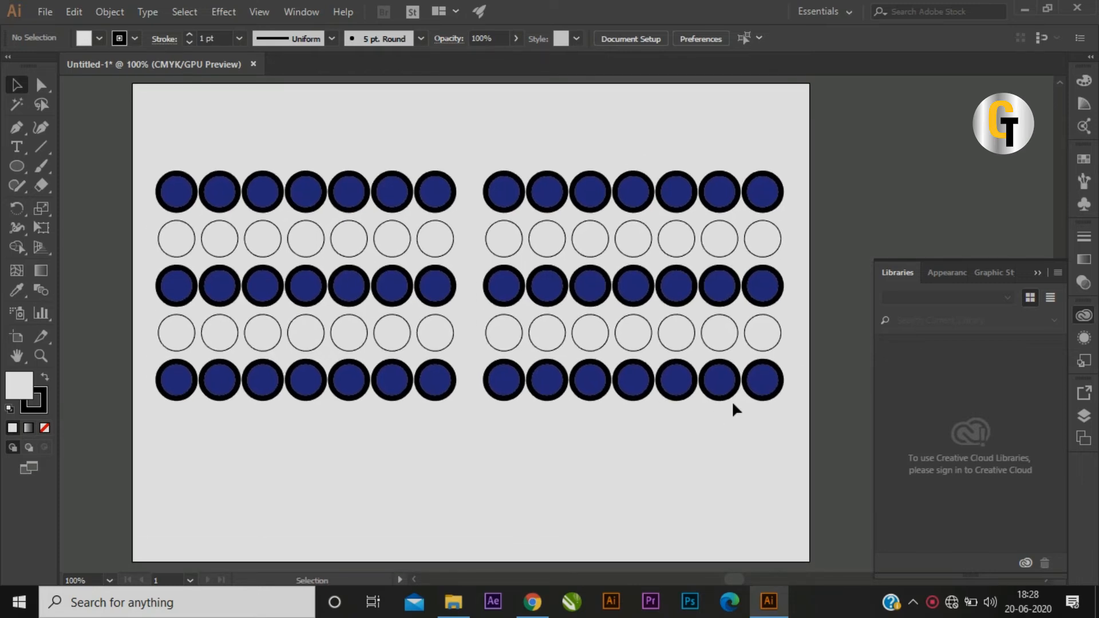
{"action": "left_click_drag", "start_coordinate": [530, 448], "coordinate": [561, 461]}
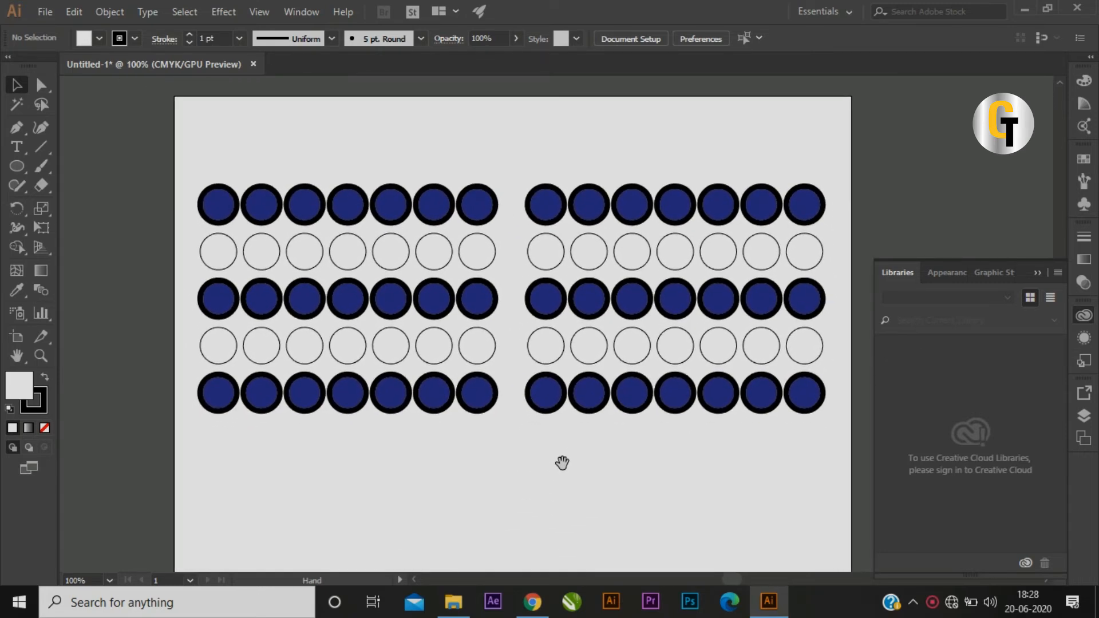
Activate the Hand tool, view its tool group and move the artboard around the workspace
{"action": "left_click", "coordinate": [16, 355]}
{"action": "left_click_drag", "start_coordinate": [422, 491], "coordinate": [464, 497]}
{"action": "left_click", "coordinate": [22, 356]}
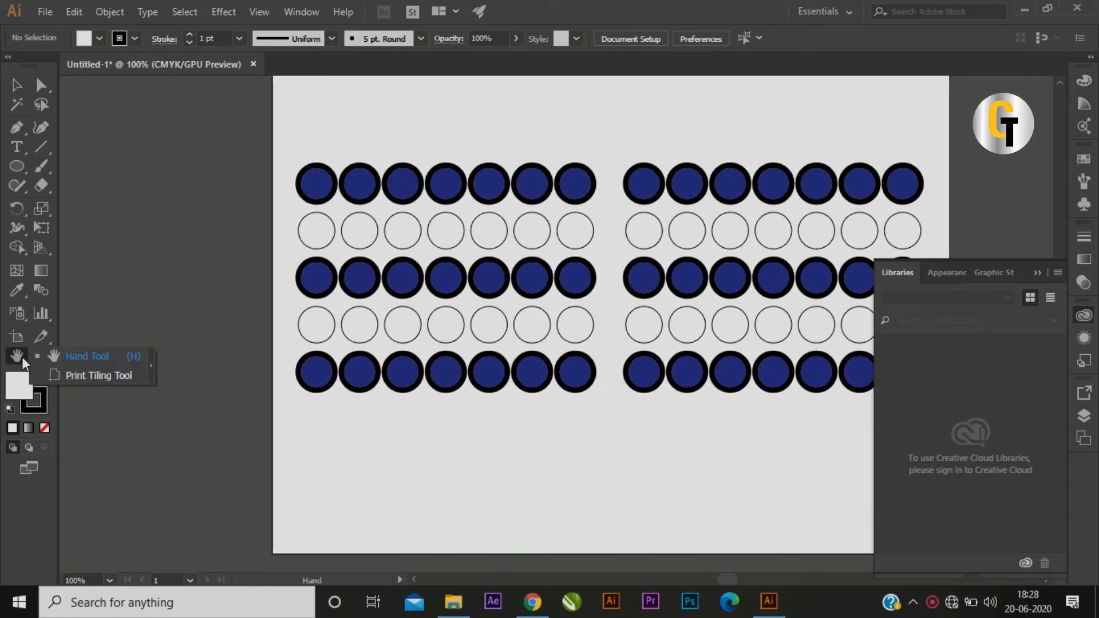
{"action": "left_click_drag", "start_coordinate": [611, 496], "coordinate": [580, 494]}
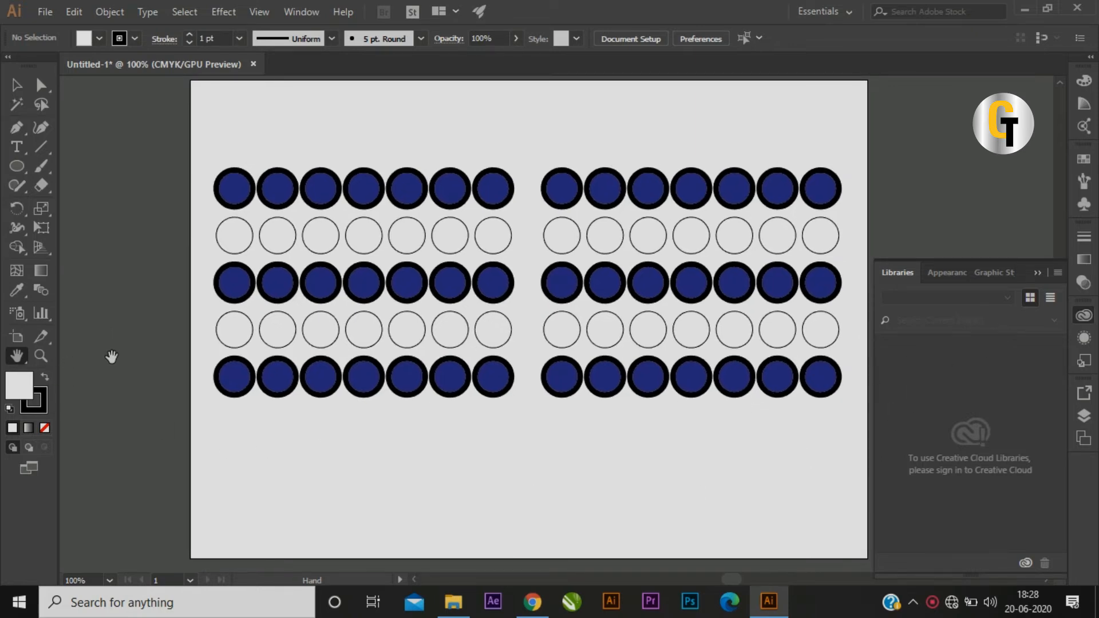
Zoom in on the circles in stages to 800% with the Zoom tool
{"action": "left_click", "coordinate": [39, 357]}
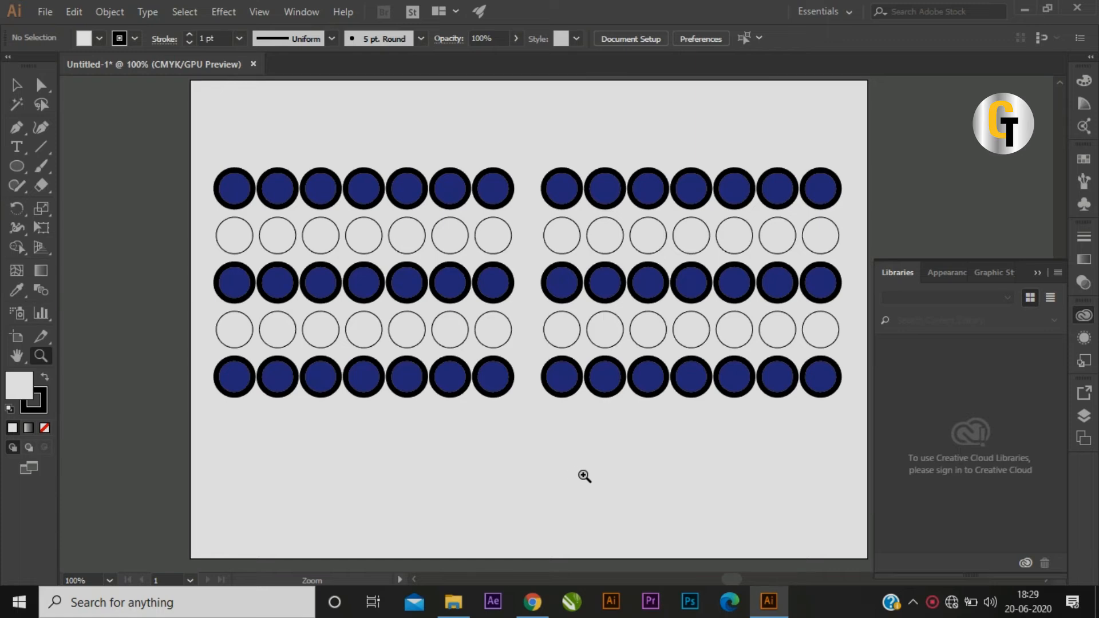
{"action": "left_click", "coordinate": [506, 447]}
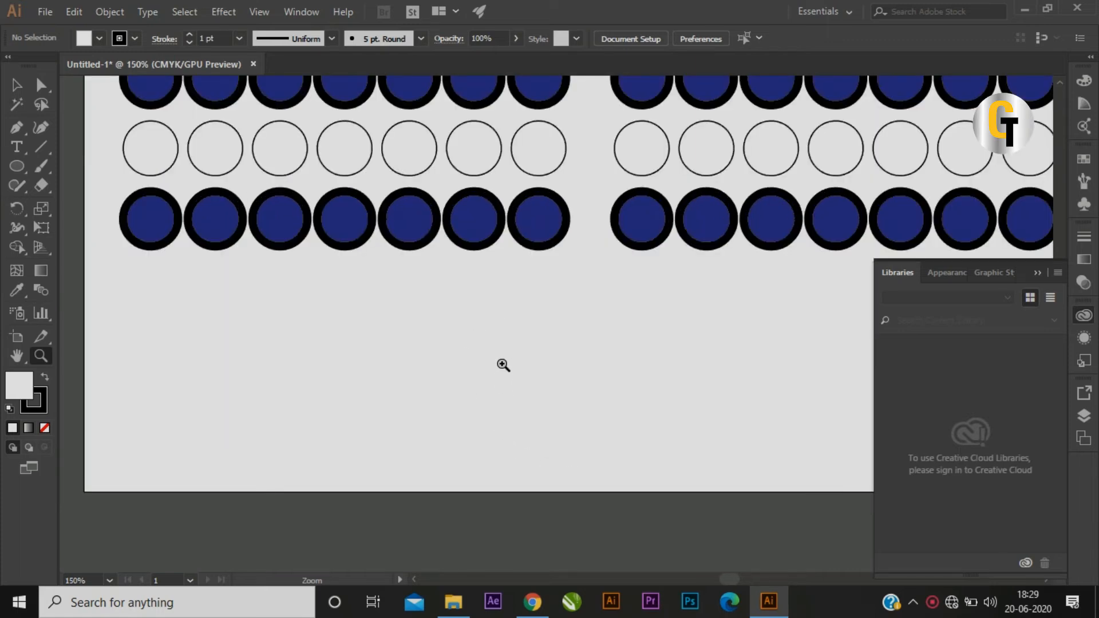
{"action": "scroll", "coordinate": [503, 366], "scroll_direction": "up", "scroll_amount": 5}
{"action": "left_click", "coordinate": [458, 183]}
{"action": "left_click", "coordinate": [456, 180]}
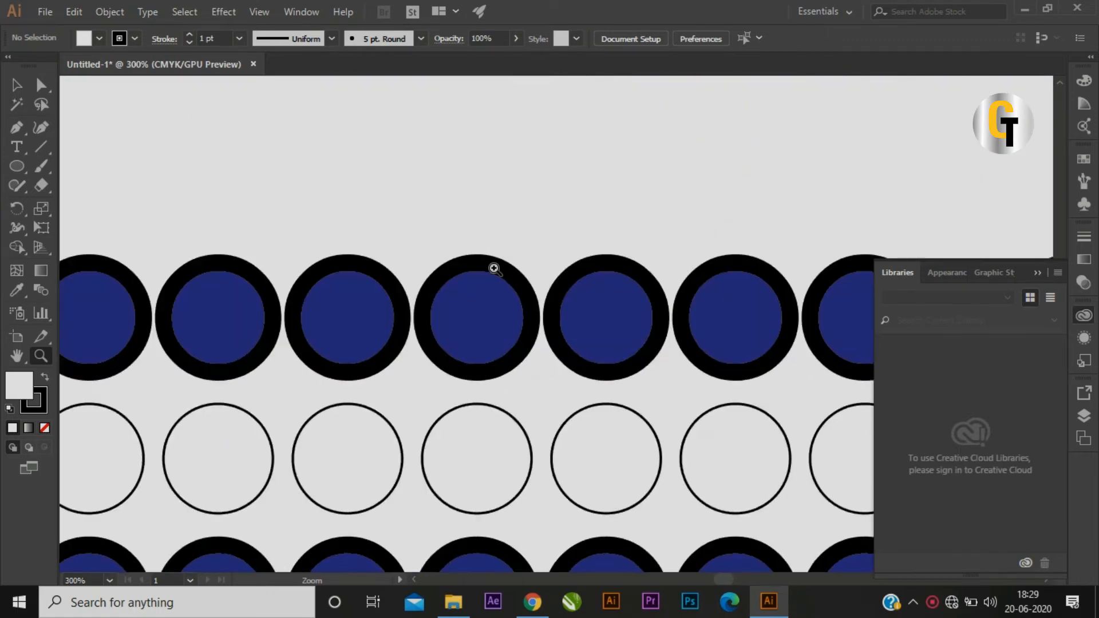
{"action": "left_click", "coordinate": [493, 267]}
{"action": "scroll", "coordinate": [467, 323], "scroll_direction": "down", "scroll_amount": 2}
{"action": "left_click", "coordinate": [410, 421]}
{"action": "left_click", "coordinate": [413, 419]}
{"action": "scroll", "coordinate": [416, 409], "scroll_direction": "down", "scroll_amount": 1}
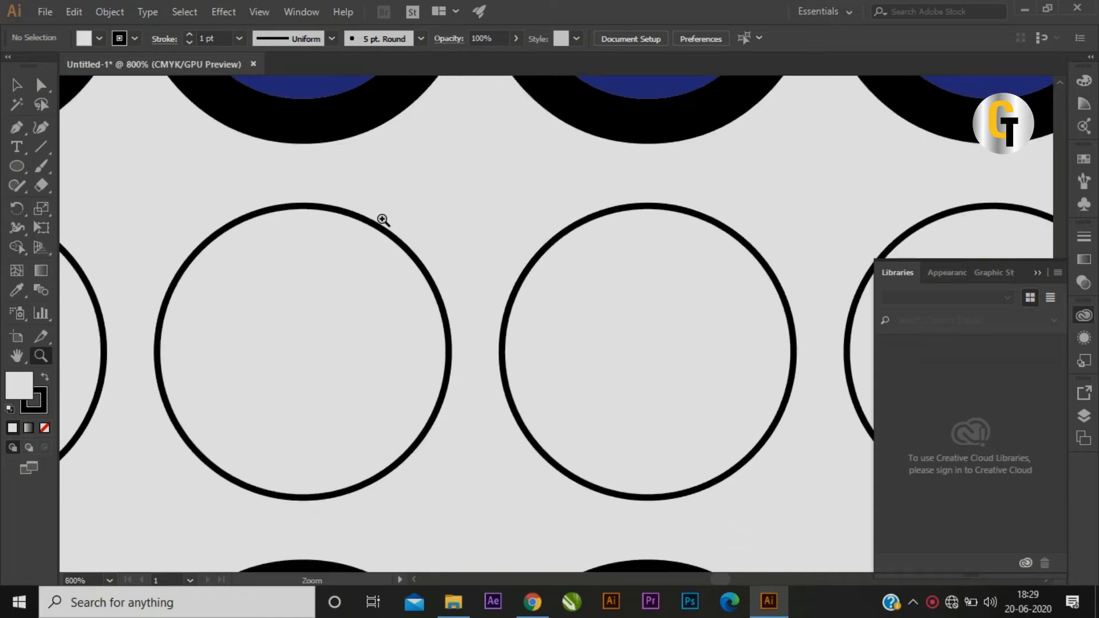
Pan across the magnified circles at 800% to examine the blue and unfilled rows
{"action": "key", "text": "space"}
{"action": "left_click_drag", "start_coordinate": [393, 213], "coordinate": [532, 381]}
{"action": "left_click_drag", "start_coordinate": [233, 260], "coordinate": [444, 361]}
{"action": "left_click_drag", "start_coordinate": [728, 395], "coordinate": [420, 403]}
{"action": "left_click_drag", "start_coordinate": [544, 382], "coordinate": [706, 400]}
{"action": "key", "text": "ctrl+space"}
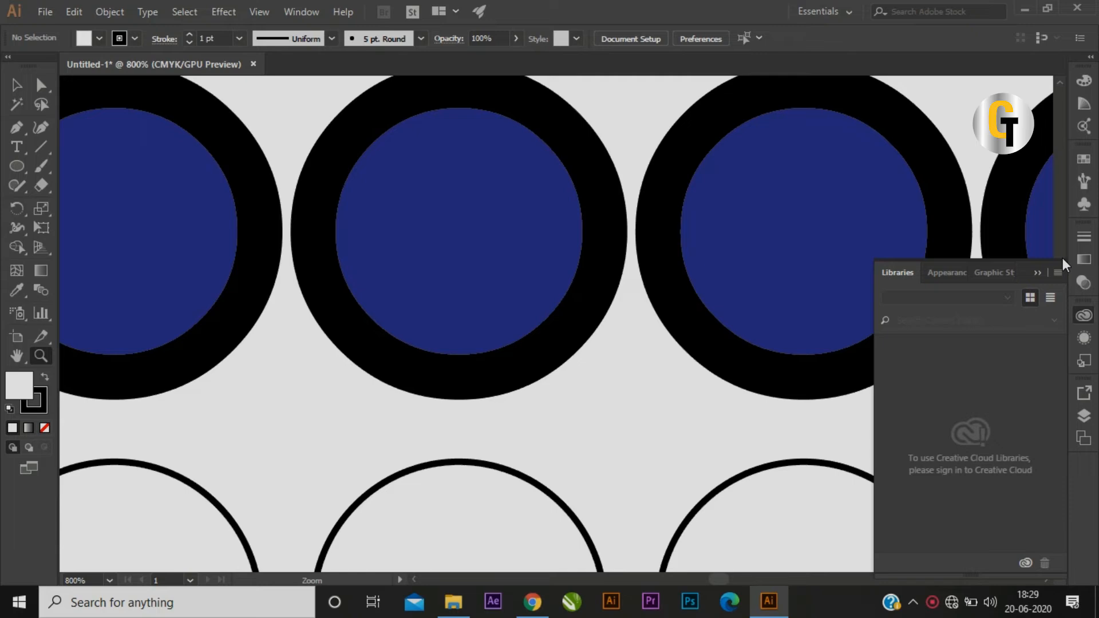
Collapse the Libraries panel and zoom in on a blue circle to the 6400% magnification
{"action": "left_click", "coordinate": [1037, 274]}
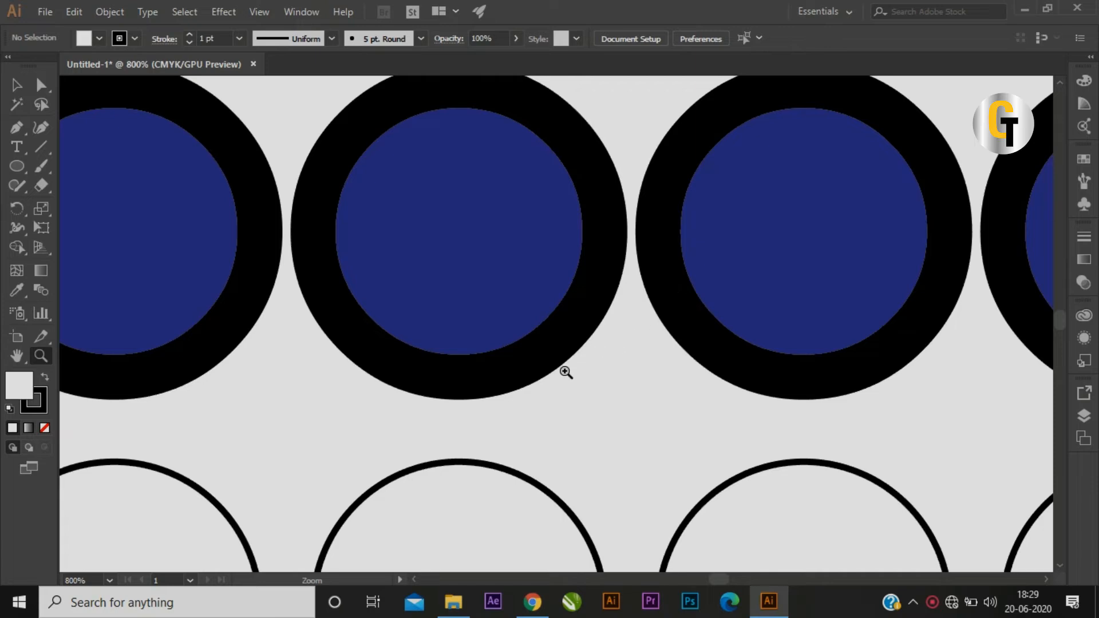
{"action": "left_click_drag", "start_coordinate": [475, 335], "coordinate": [540, 369]}
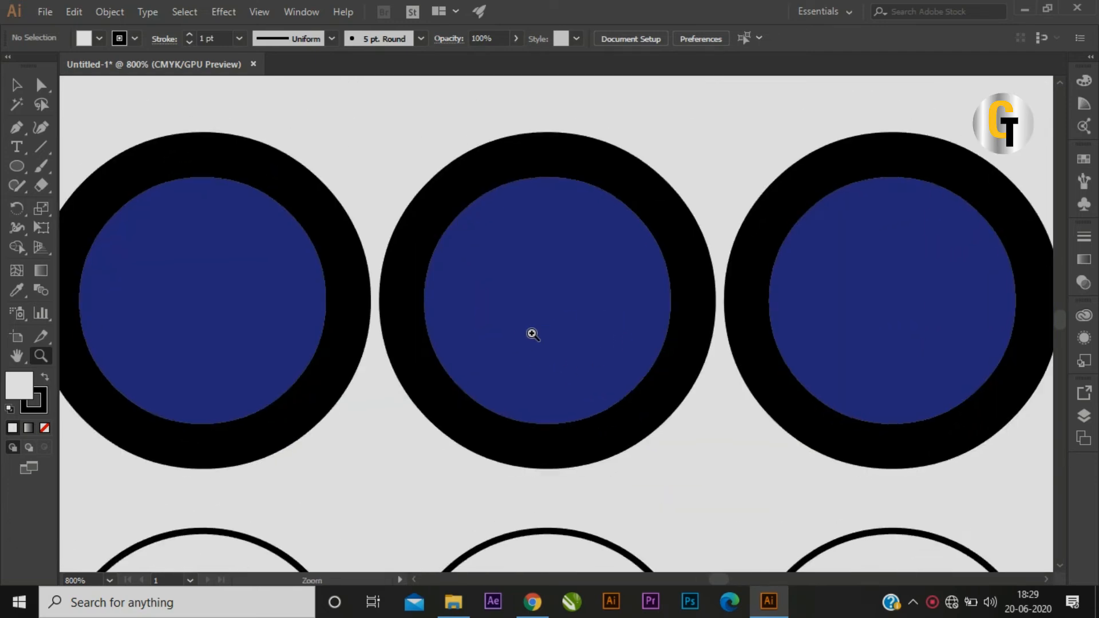
{"action": "left_click", "coordinate": [443, 314]}
{"action": "left_click", "coordinate": [447, 317]}
{"action": "left_click", "coordinate": [450, 316]}
{"action": "left_click", "coordinate": [449, 316]}
{"action": "left_click", "coordinate": [449, 317]}
{"action": "left_click", "coordinate": [452, 317]}
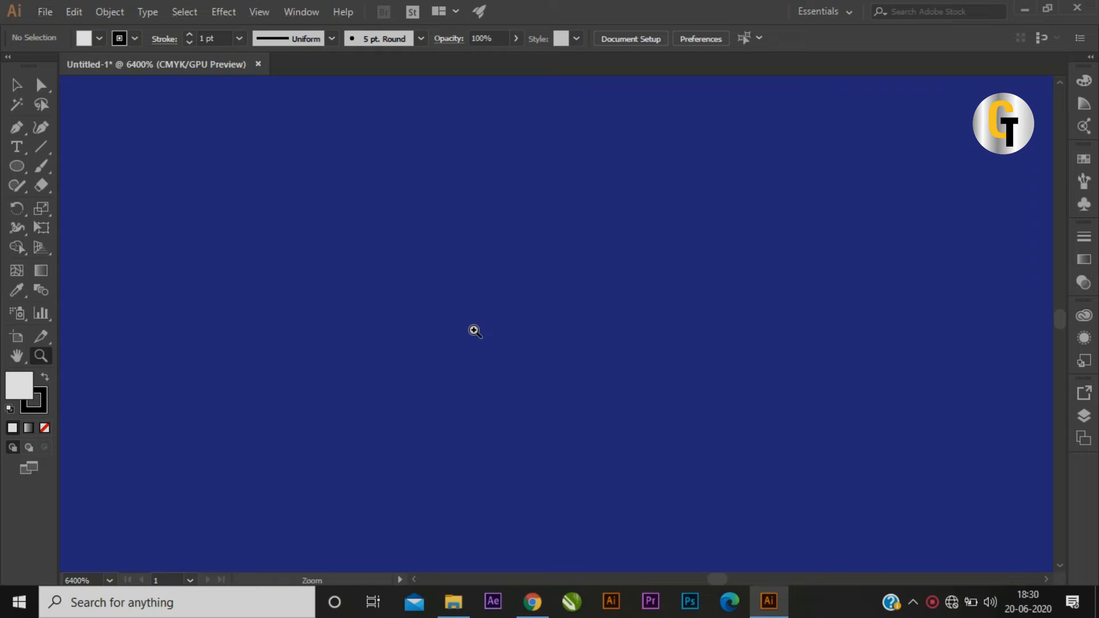
Zoom back out from the blue circle to 100% and bring both circle grids into view
{"action": "left_click", "coordinate": [474, 330], "text": "alt"}
{"action": "left_click", "coordinate": [473, 330], "text": "alt"}
{"action": "left_click", "coordinate": [474, 330], "text": "alt"}
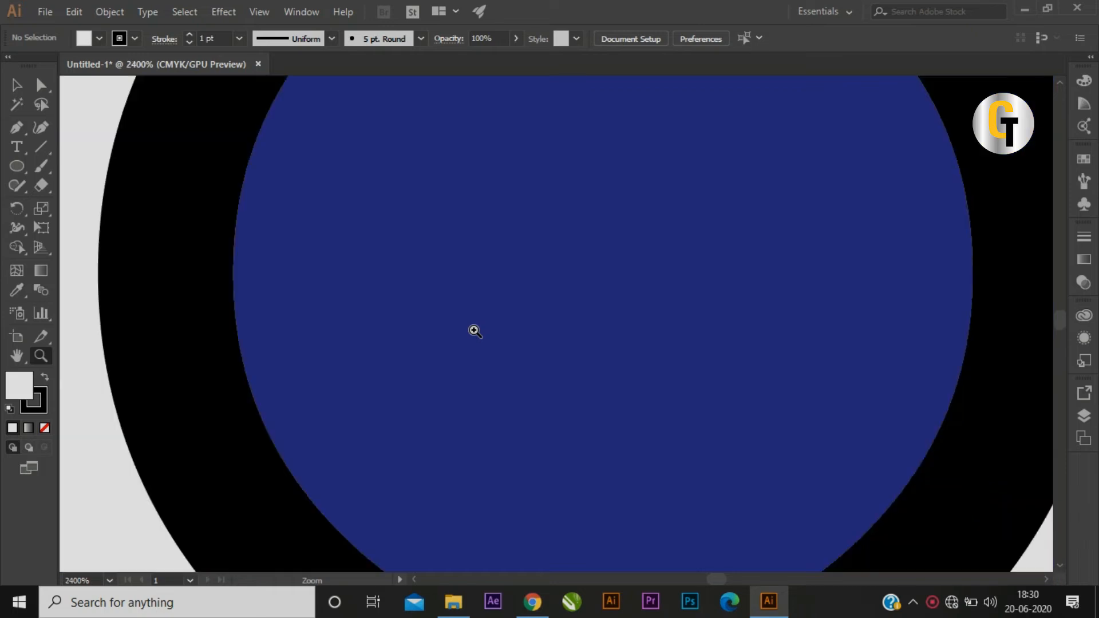
{"action": "left_click", "coordinate": [474, 331], "text": "alt"}
{"action": "left_click", "coordinate": [474, 330], "text": "alt"}
{"action": "left_click", "coordinate": [474, 330], "text": "alt"}
{"action": "left_click", "coordinate": [474, 330], "text": "alt"}
{"action": "left_click", "coordinate": [567, 343], "text": "alt"}
{"action": "left_click", "coordinate": [567, 342], "text": "alt"}
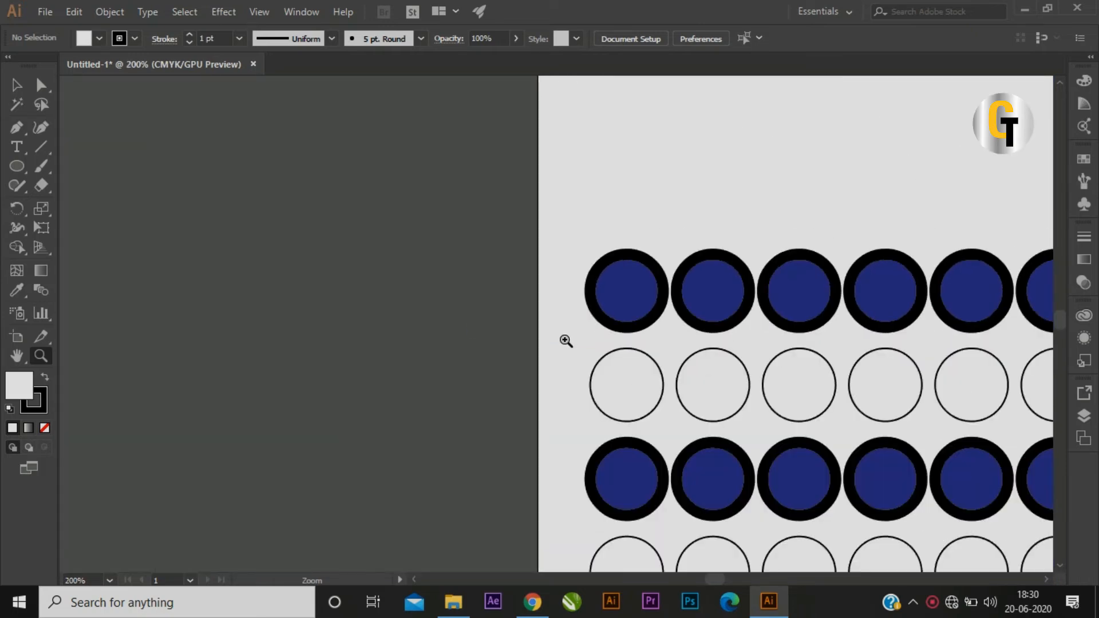
{"action": "left_click", "coordinate": [565, 342], "text": "alt"}
{"action": "left_click", "coordinate": [565, 342], "text": "alt"}
{"action": "left_click_drag", "start_coordinate": [828, 369], "coordinate": [552, 334]}
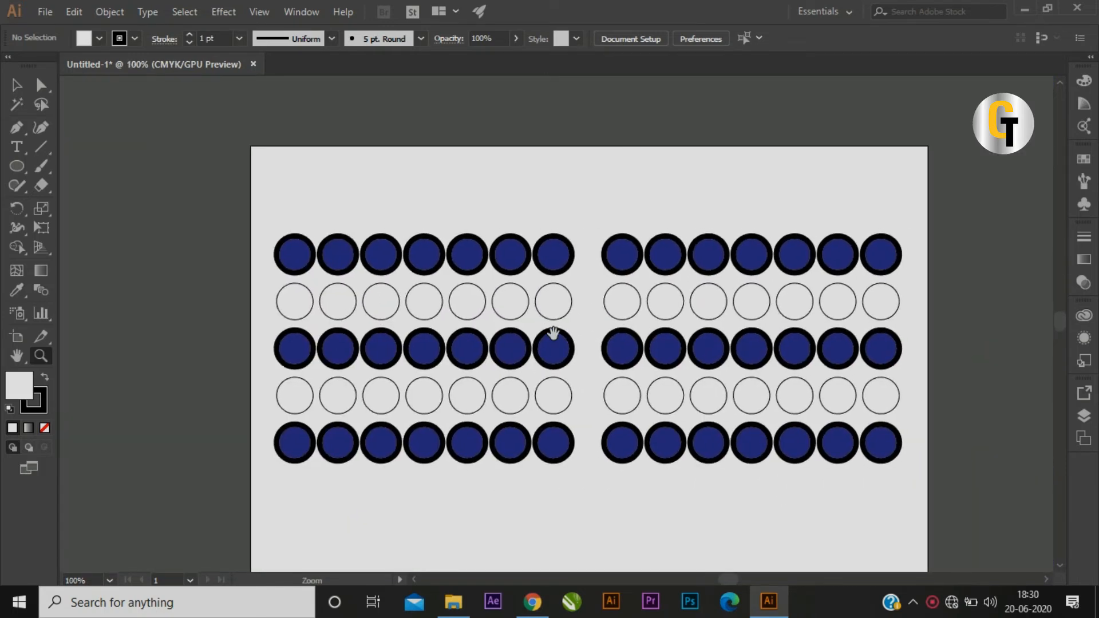
Zoom out from the artboard to 3.13% with the Zoom tool
{"action": "left_click", "coordinate": [544, 332], "text": "alt"}
{"action": "left_click", "coordinate": [544, 332], "text": "alt"}
{"action": "left_click", "coordinate": [544, 332], "text": "alt"}
{"action": "left_click", "coordinate": [544, 332], "text": "alt"}
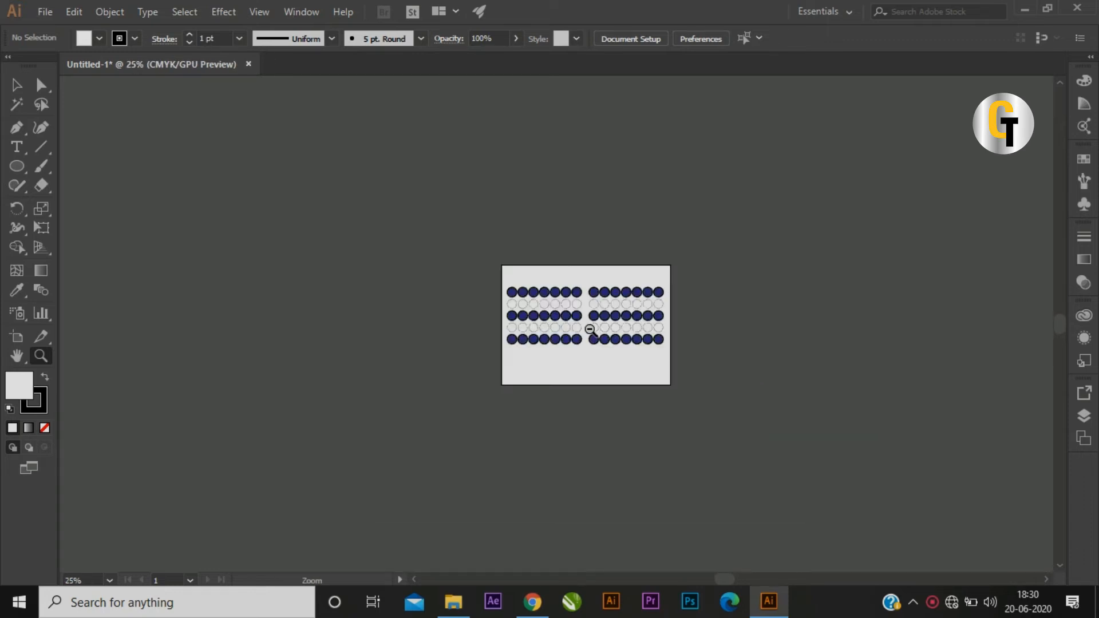
{"action": "left_click", "coordinate": [589, 327], "text": "alt"}
{"action": "left_click", "coordinate": [589, 327], "text": "alt"}
{"action": "left_click", "coordinate": [589, 327], "text": "alt"}
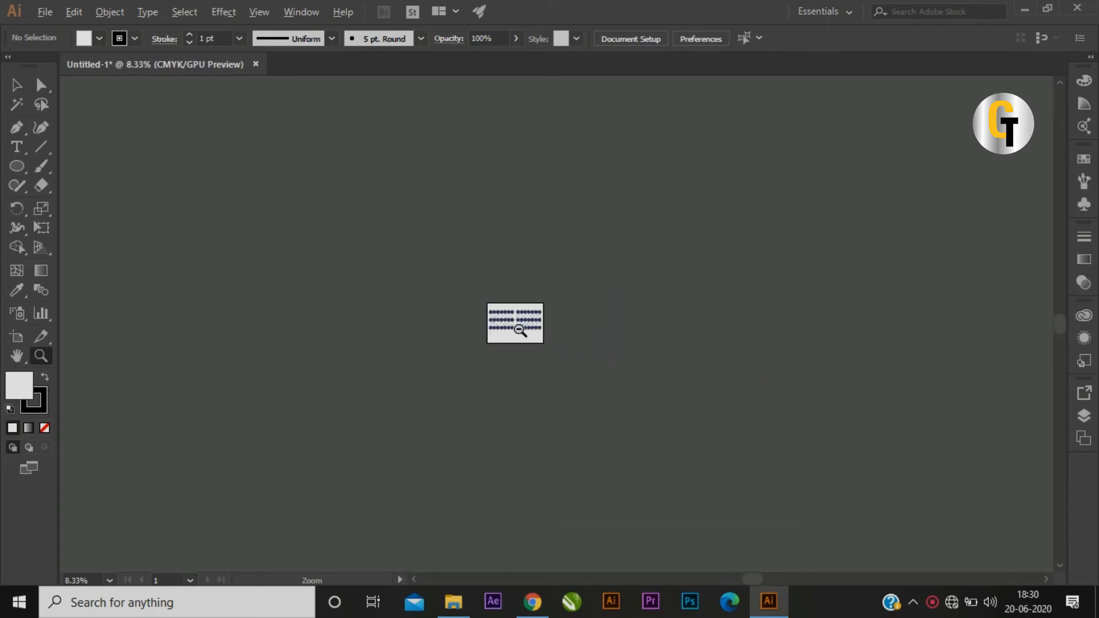
{"action": "left_click", "coordinate": [597, 326], "text": "alt"}
{"action": "left_click", "coordinate": [598, 326], "text": "alt"}
{"action": "left_click", "coordinate": [539, 338], "text": "alt"}
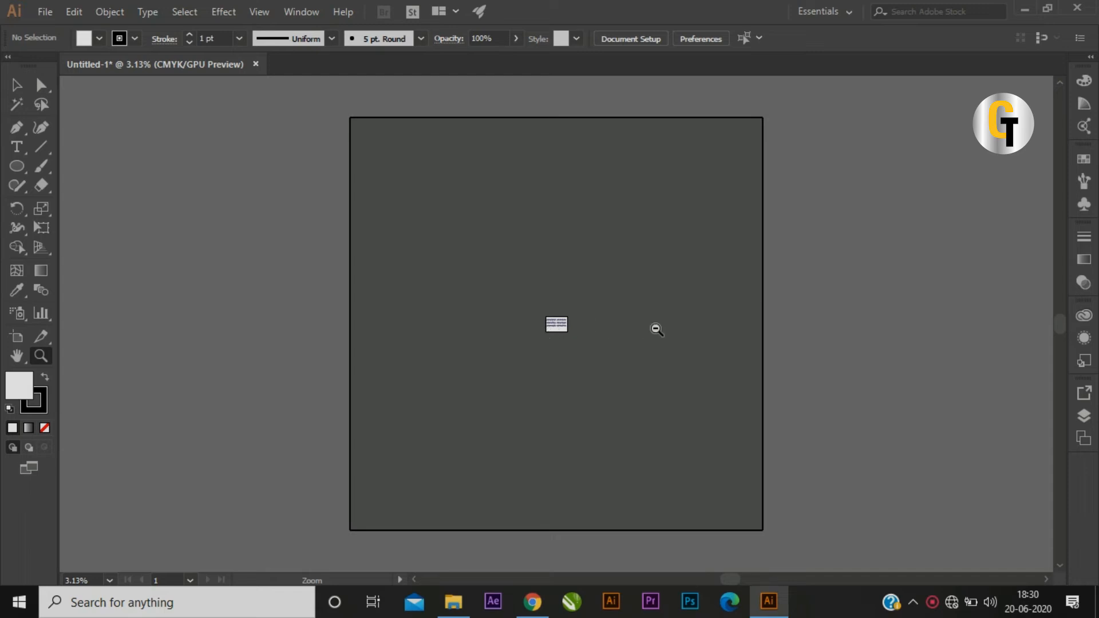
Fit the artboard in the window, and magnify the gap between the grids to 6400% and back to 150%
{"action": "key", "text": "v"}
{"action": "key", "text": "ctrl+0"}
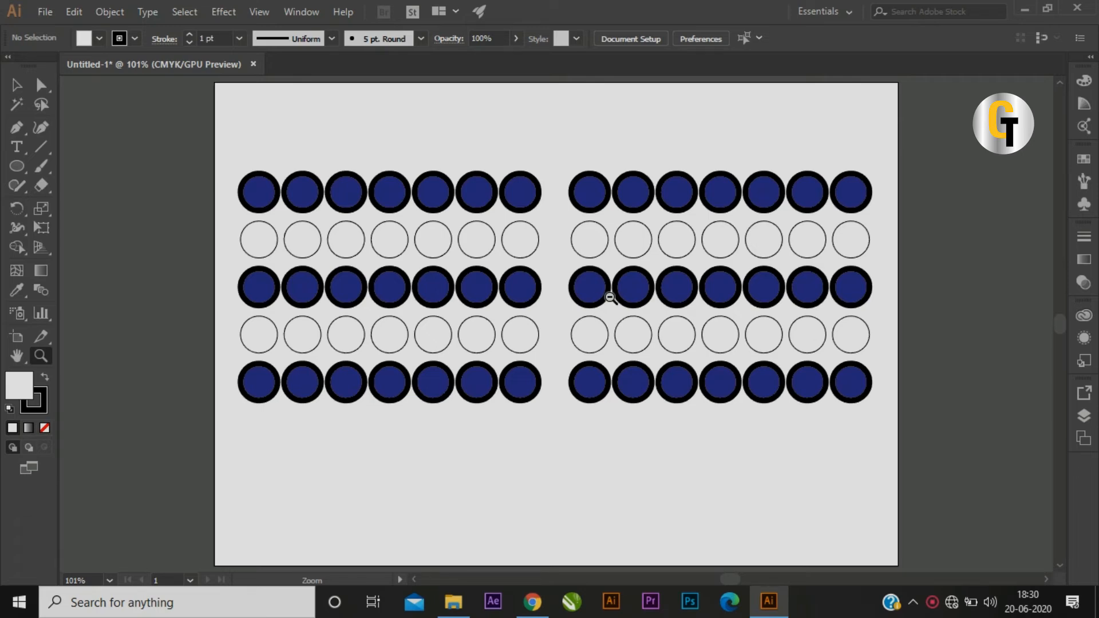
{"action": "scroll", "coordinate": [610, 297], "scroll_direction": "up", "scroll_amount": 10}
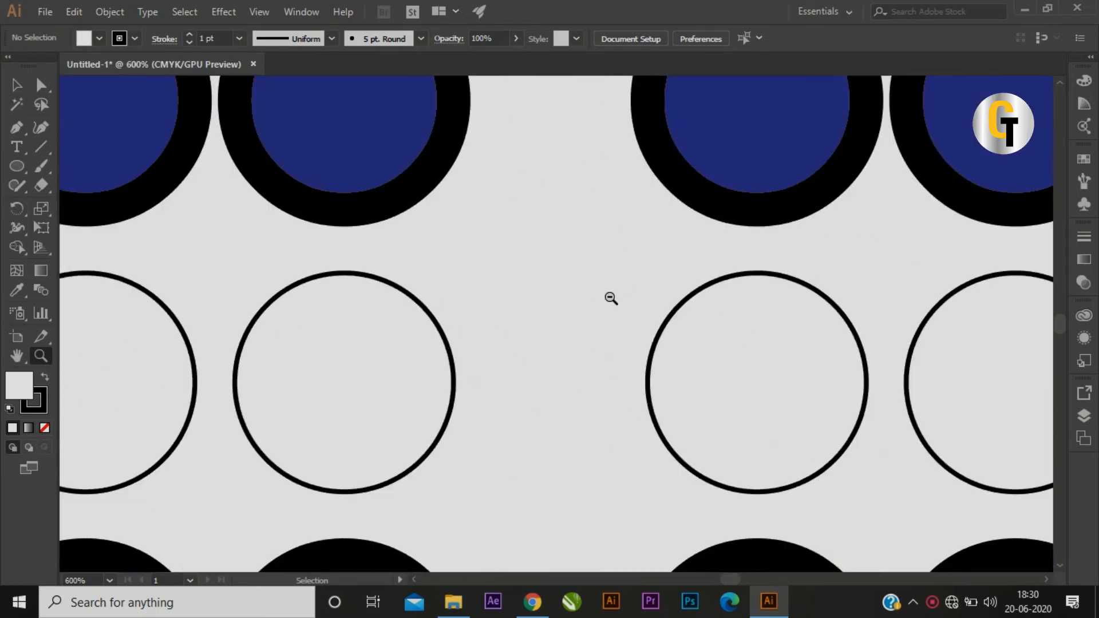
{"action": "scroll", "coordinate": [610, 297], "scroll_direction": "up", "scroll_amount": 4}
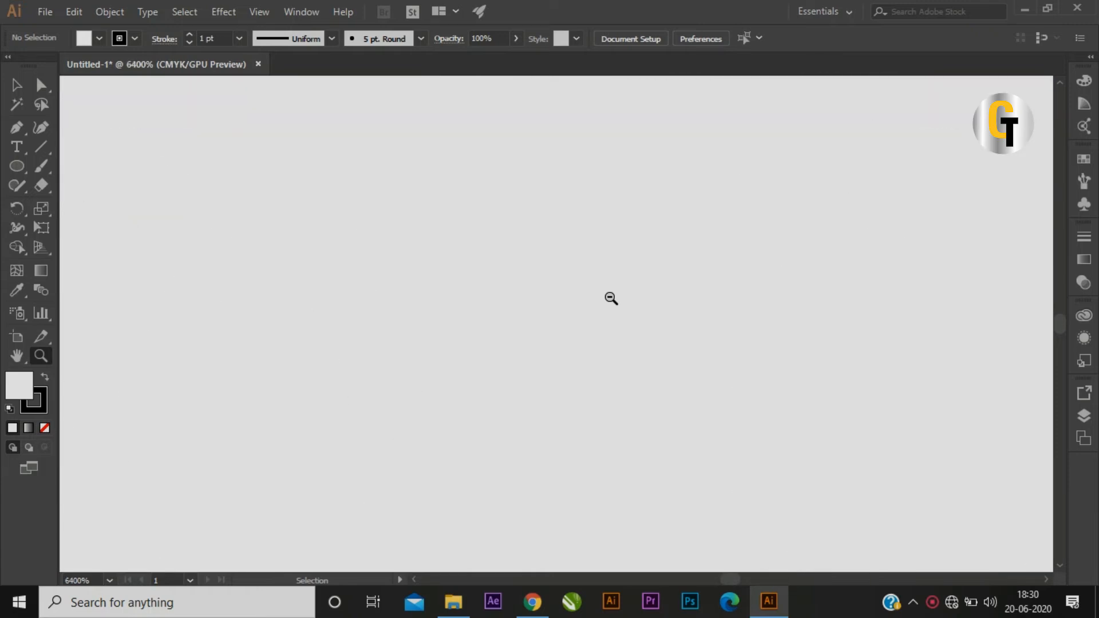
{"action": "scroll", "coordinate": [610, 298], "scroll_direction": "down", "scroll_amount": 10}
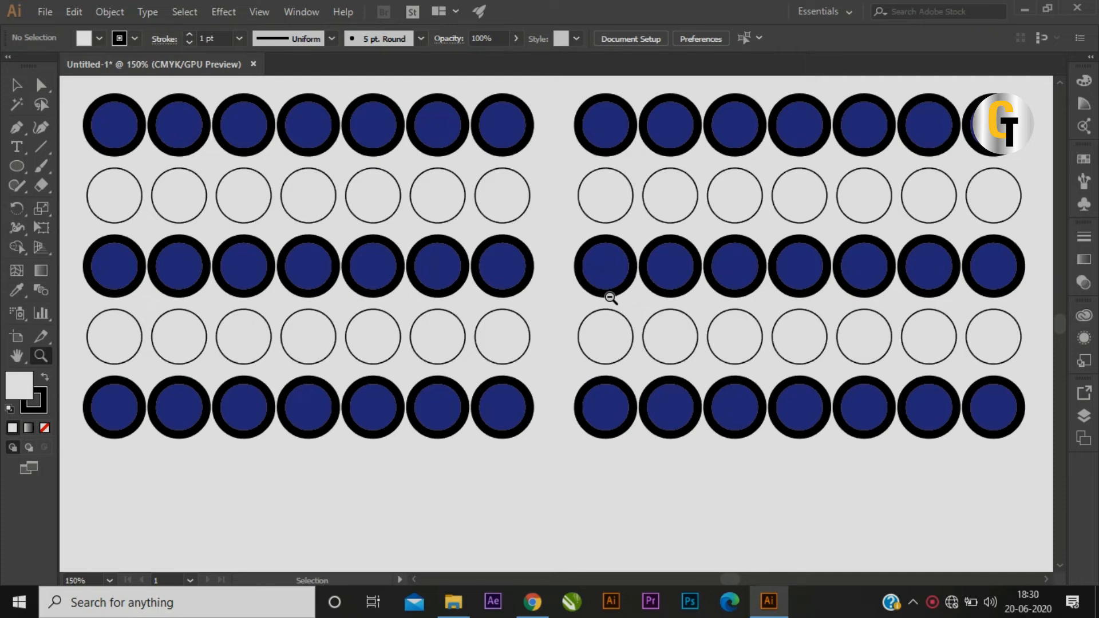
Magnify the gap between the two grids to 1200% and reduce the view to 66.67%
{"action": "left_click_drag", "start_coordinate": [610, 298], "coordinate": [610, 298]}
{"action": "key", "text": "ctrl+minus"}
{"action": "key", "text": "ctrl+minus"}
{"action": "key", "text": "ctrl+minus"}
{"action": "key", "text": "ctrl+minus"}
{"action": "key", "text": "ctrl+minus"}
{"action": "key", "text": "ctrl+minus"}
{"action": "key", "text": "ctrl+minus"}
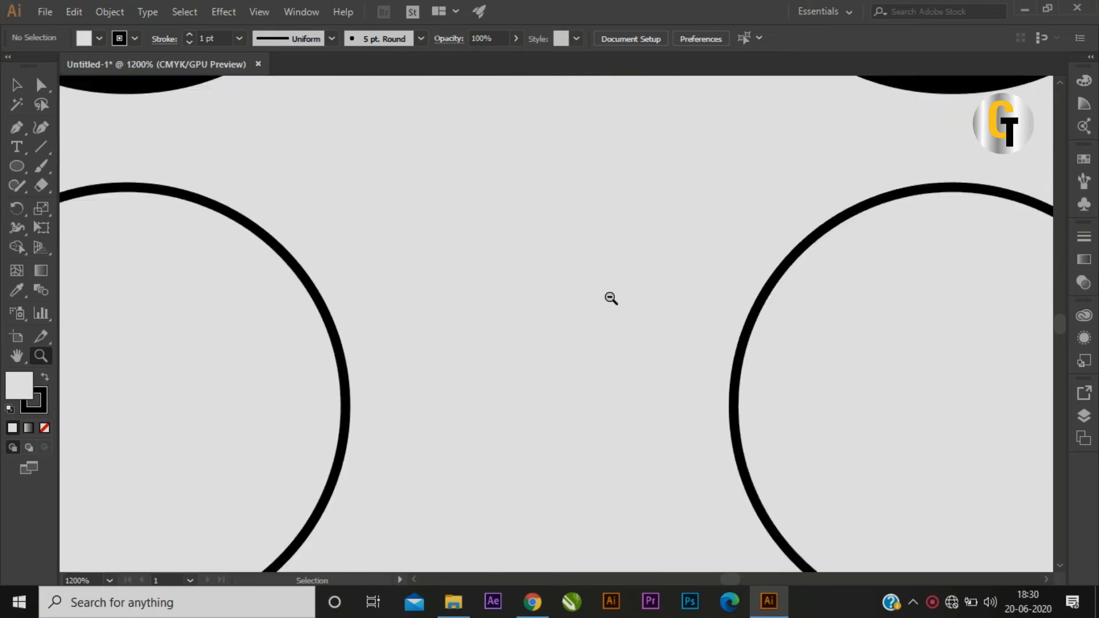
{"action": "key", "text": "ctrl+minus"}
{"action": "key", "text": "ctrl+minus"}
{"action": "key", "text": "ctrl+minus"}
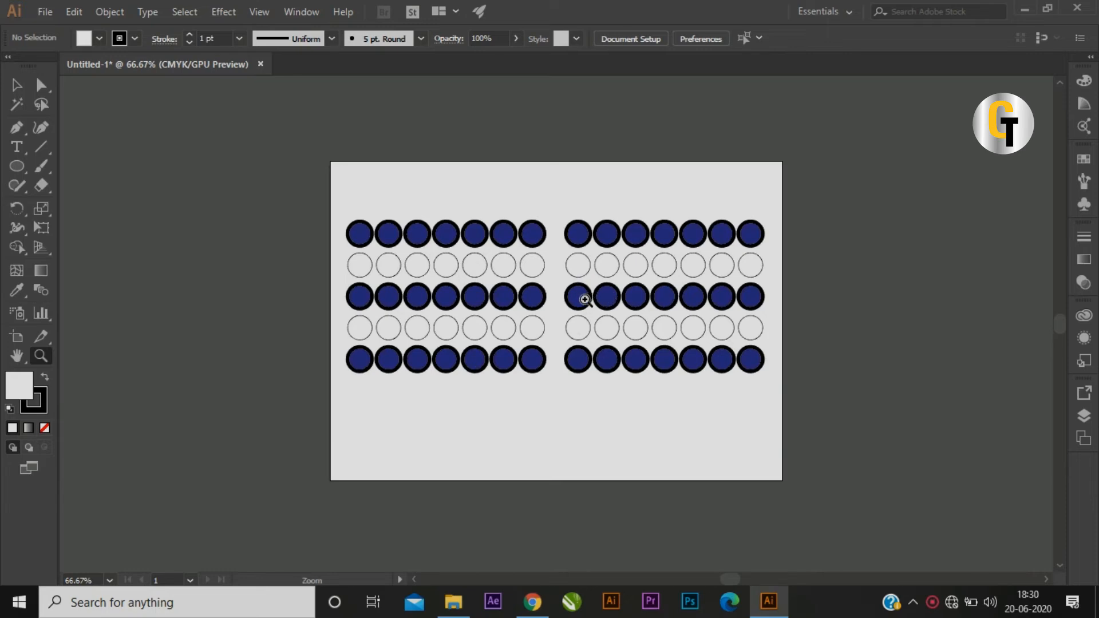
Zoom in on the circles to 150%, back out to 66.67% and in again to 150%
{"action": "scroll", "coordinate": [548, 316], "scroll_direction": "down", "scroll_amount": 1}
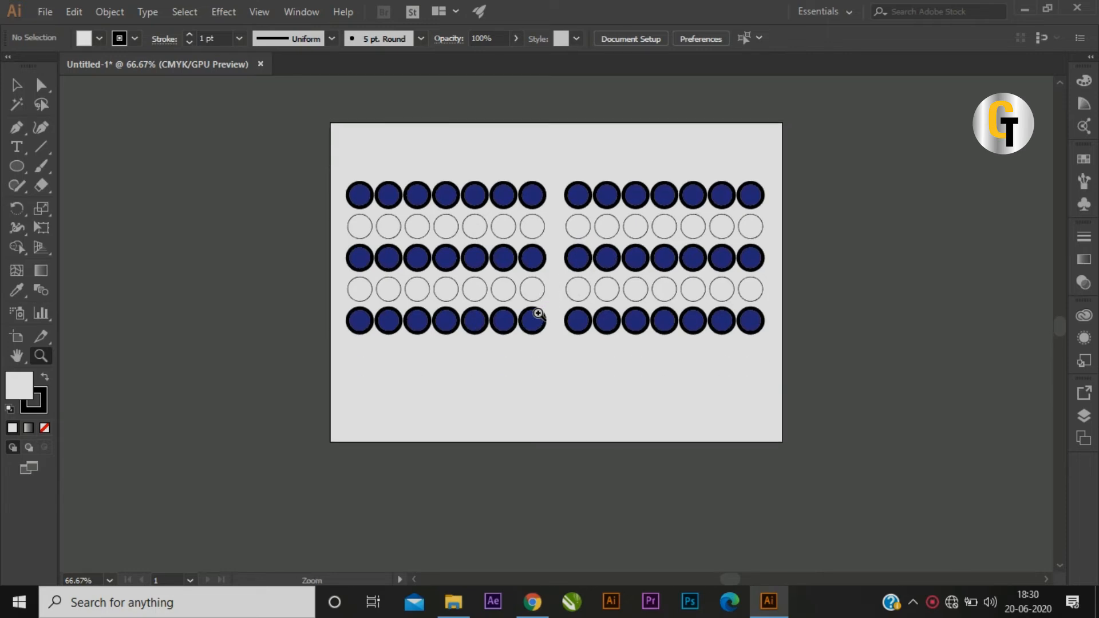
{"action": "left_click", "coordinate": [535, 312]}
{"action": "left_click_drag", "start_coordinate": [596, 293], "coordinate": [539, 343]}
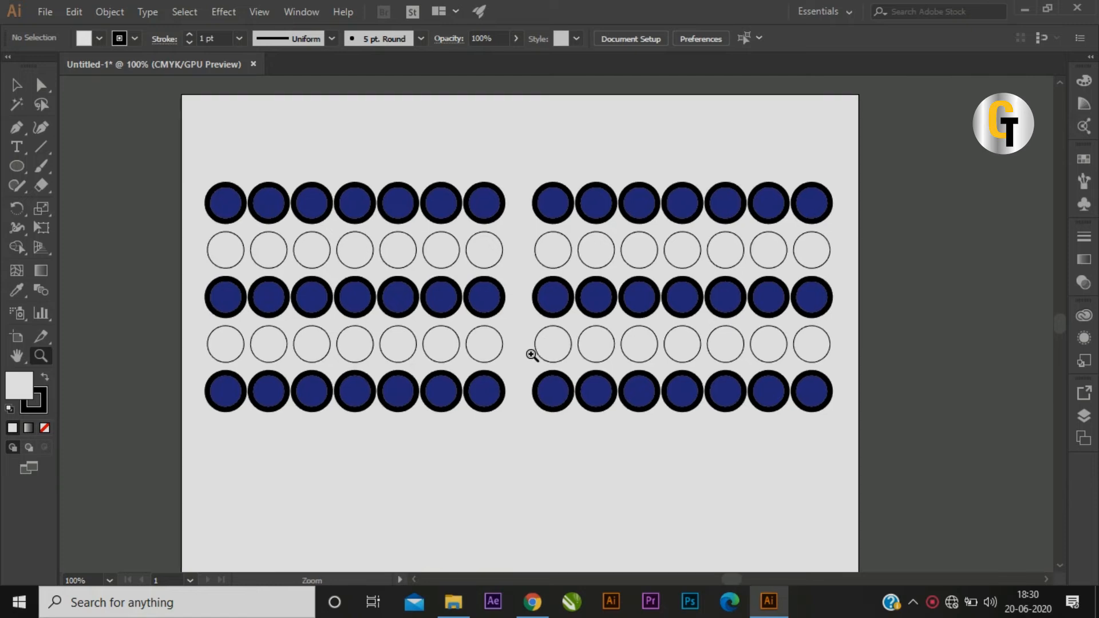
{"action": "left_click", "coordinate": [512, 342]}
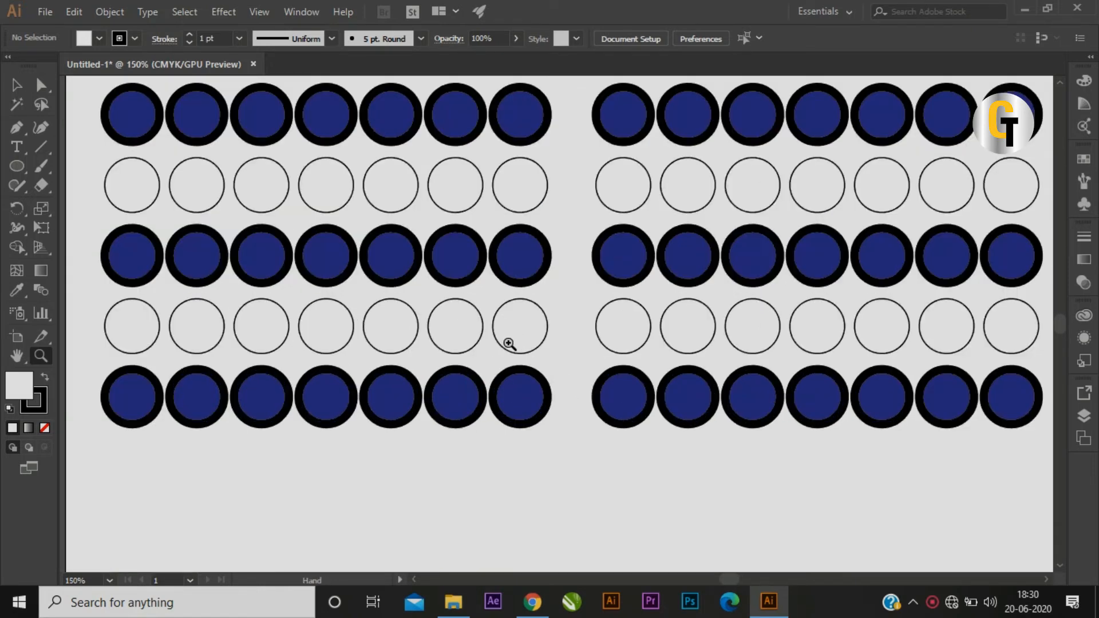
{"action": "scroll", "coordinate": [509, 351], "scroll_direction": "up", "scroll_amount": 1}
{"action": "key", "text": "ctrl+minus"}
{"action": "key", "text": "ctrl+minus"}
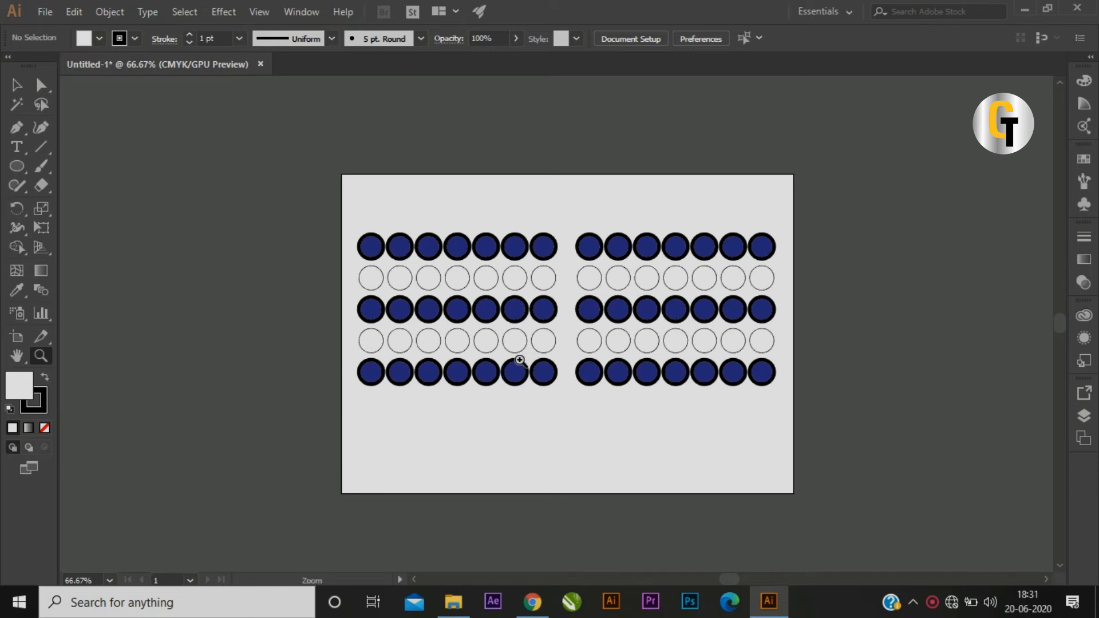
{"action": "left_click", "coordinate": [512, 305]}
{"action": "left_click", "coordinate": [569, 344]}
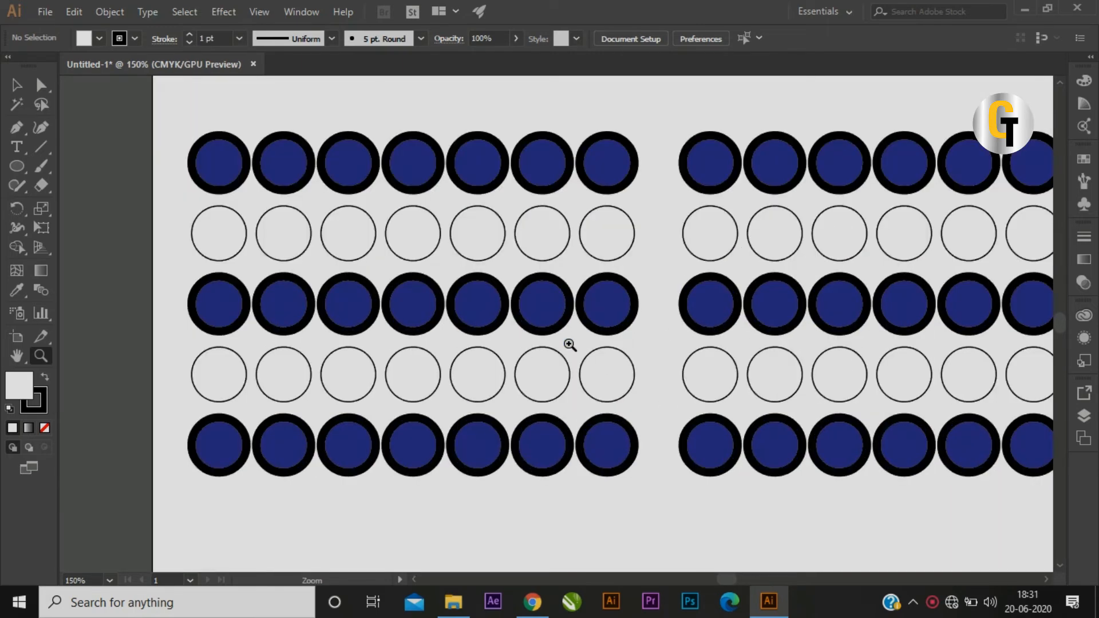
Magnify the circles in the middle row of the first grid to 1600%
{"action": "left_click", "coordinate": [564, 335]}
{"action": "left_click", "coordinate": [563, 335]}
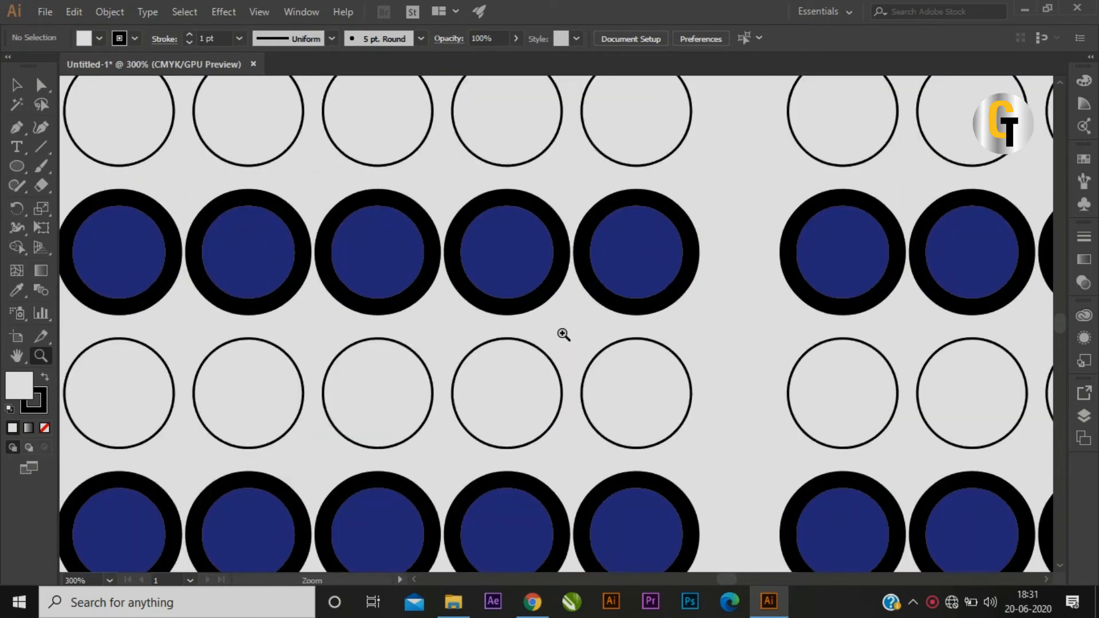
{"action": "left_click", "coordinate": [549, 304]}
{"action": "left_click", "coordinate": [549, 305]}
{"action": "left_click", "coordinate": [549, 304]}
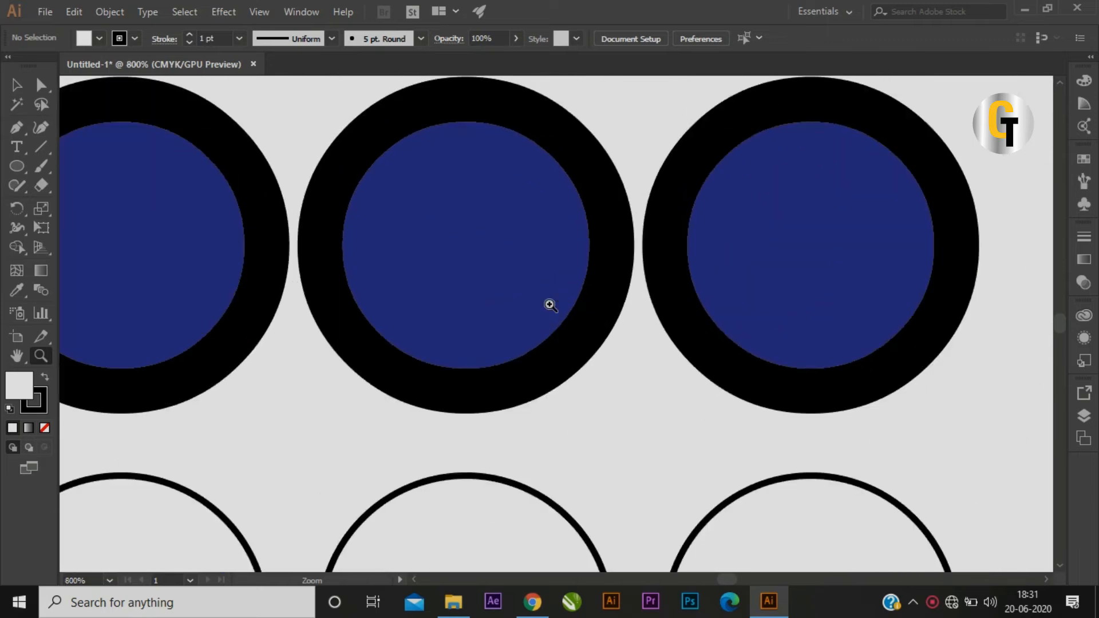
{"action": "left_click", "coordinate": [550, 305]}
{"action": "left_click", "coordinate": [549, 305]}
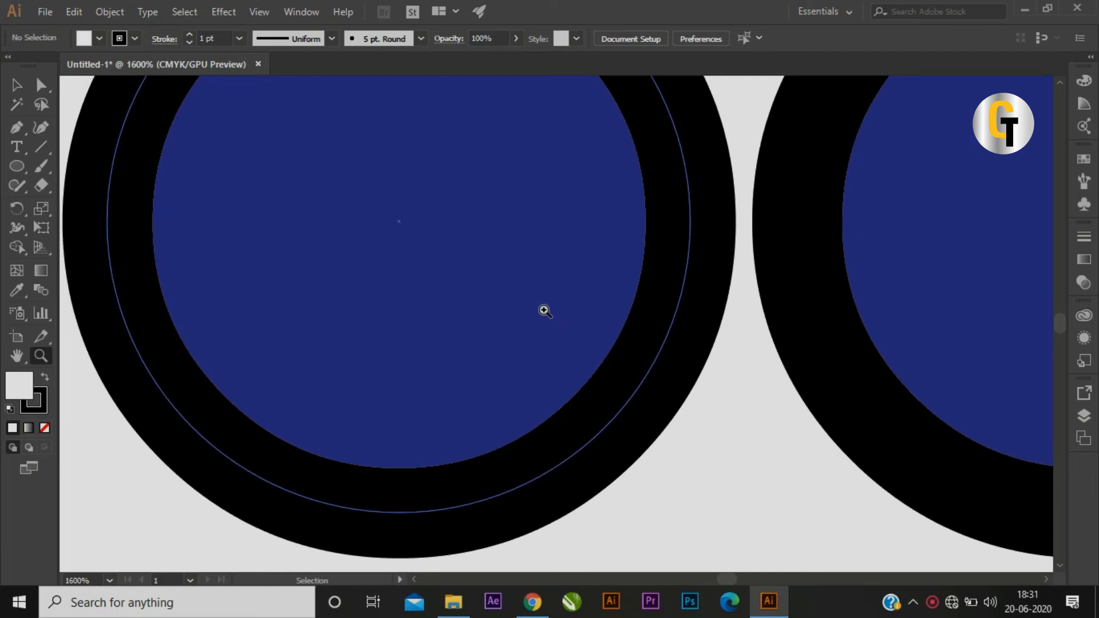
Reduce the view to 100% and reposition the artboard so both grids sit in the middle of the window
{"action": "key", "text": "ctrl+minus"}
{"action": "key", "text": "ctrl+minus"}
{"action": "key", "text": "ctrl+minus"}
{"action": "key", "text": "ctrl+minus"}
{"action": "key", "text": "ctrl+minus"}
{"action": "key", "text": "ctrl+minus"}
{"action": "key", "text": "ctrl+minus"}
{"action": "key", "text": "ctrl+minus"}
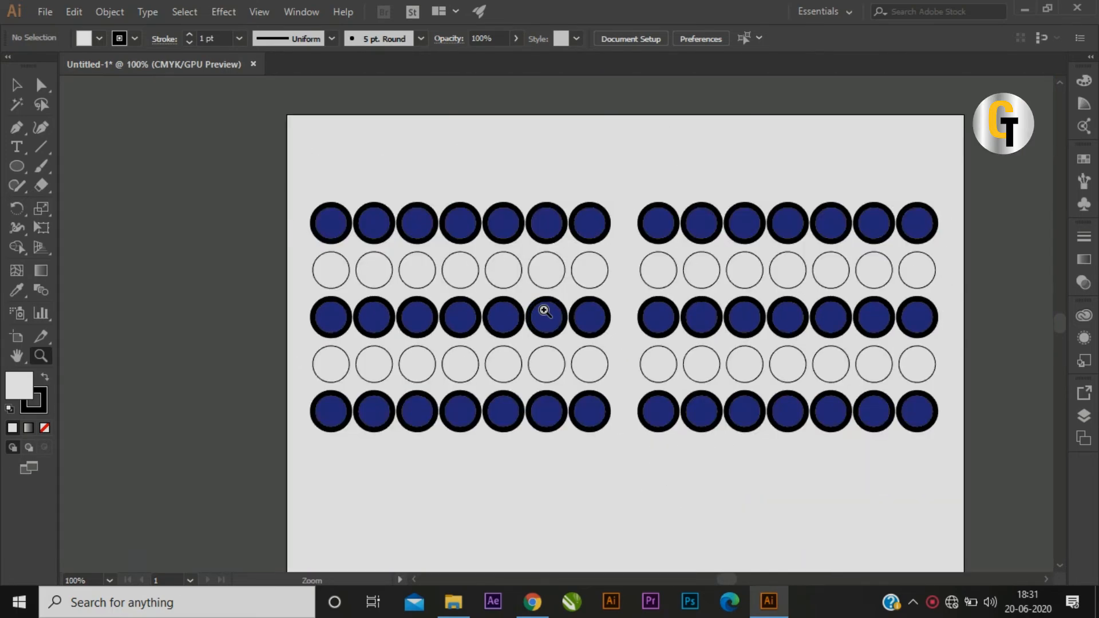
{"action": "left_click_drag", "start_coordinate": [801, 261], "coordinate": [760, 258]}
{"action": "mouse_move", "coordinate": [809, 309]}
{"action": "left_mouse_down"}
{"action": "mouse_move", "coordinate": [793, 293]}
{"action": "mouse_move", "coordinate": [798, 305]}
{"action": "left_mouse_up"}
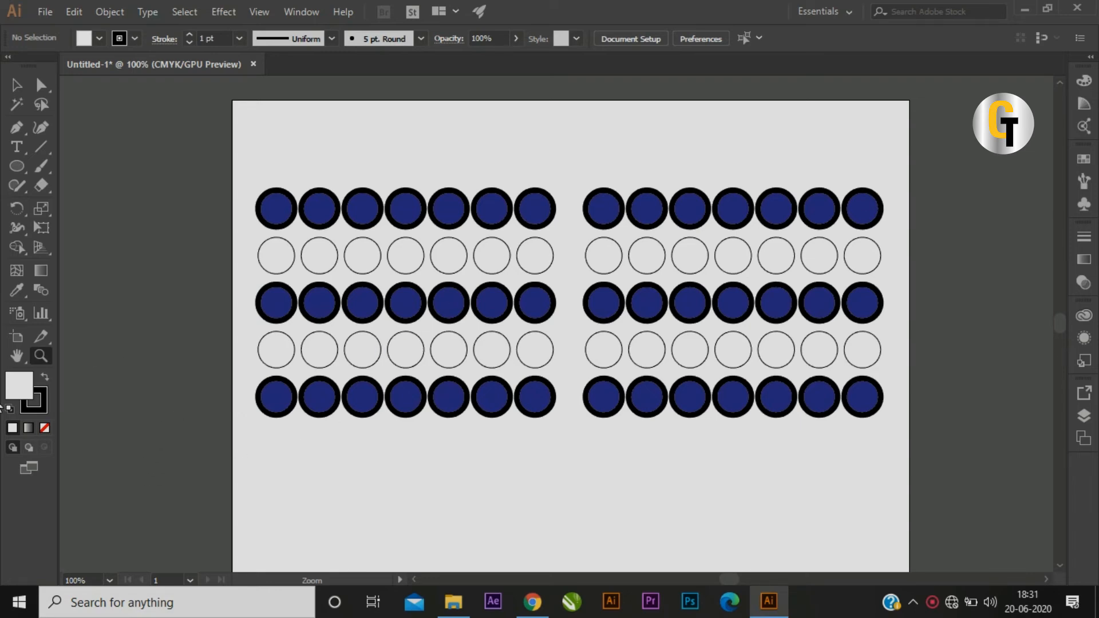
Try the light red ED9191 as the fill colour in the Color Picker
{"action": "left_click", "coordinate": [19, 393]}
{"action": "double_click", "coordinate": [20, 389]}
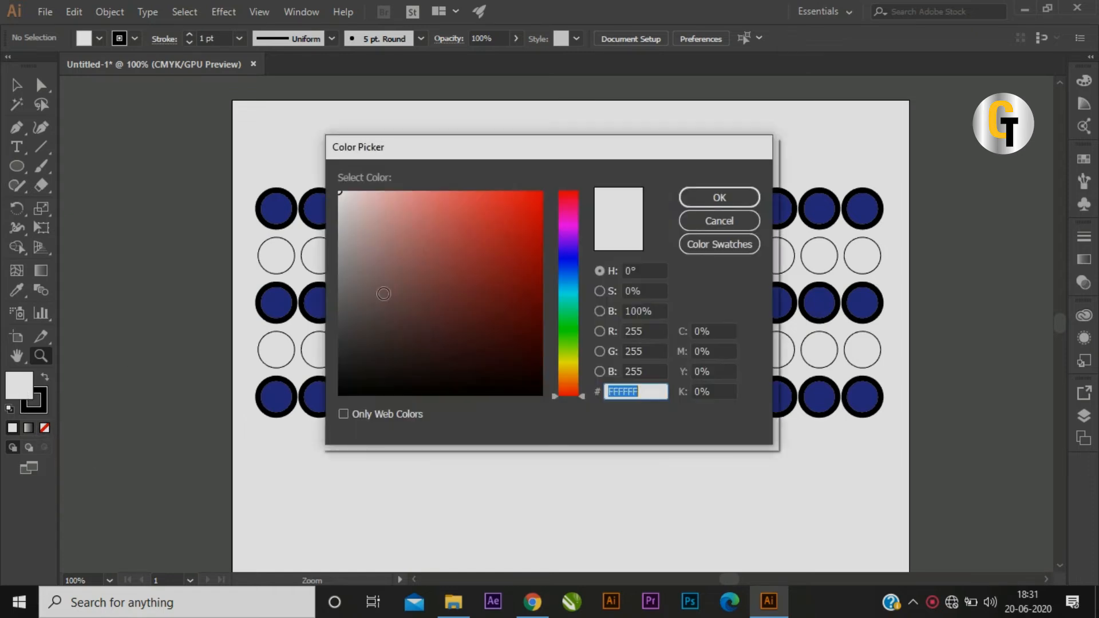
{"action": "left_click", "coordinate": [452, 196]}
{"action": "mouse_move", "coordinate": [510, 207]}
{"action": "left_mouse_down"}
{"action": "mouse_move", "coordinate": [522, 212]}
{"action": "mouse_move", "coordinate": [434, 216]}
{"action": "mouse_move", "coordinate": [391, 197]}
{"action": "left_mouse_up"}
{"action": "left_click", "coordinate": [417, 205]}
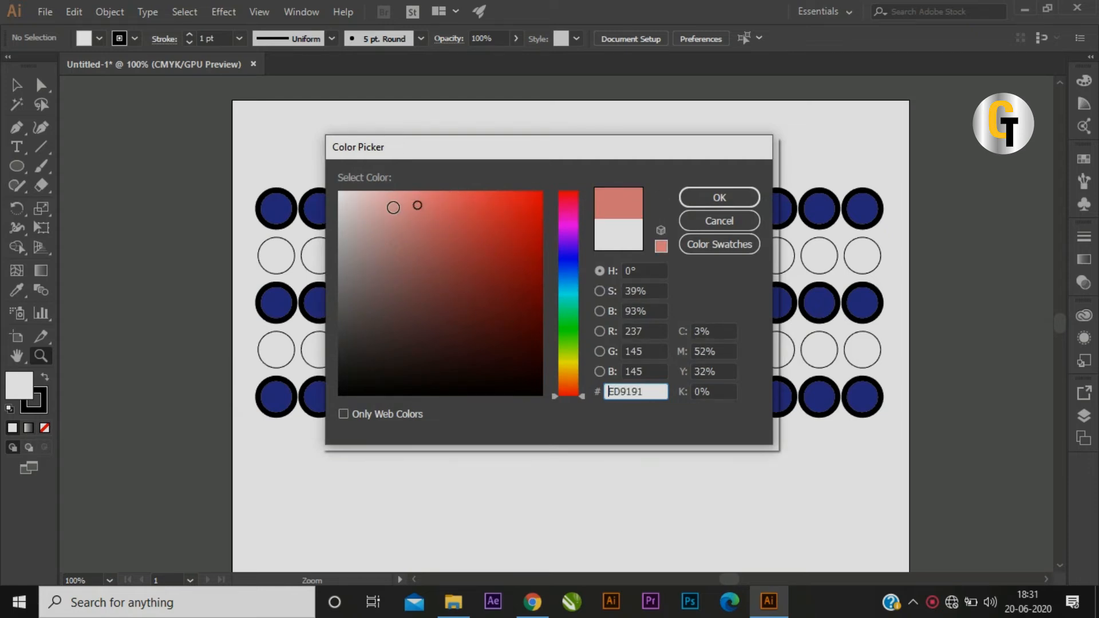
{"action": "left_click", "coordinate": [737, 223]}
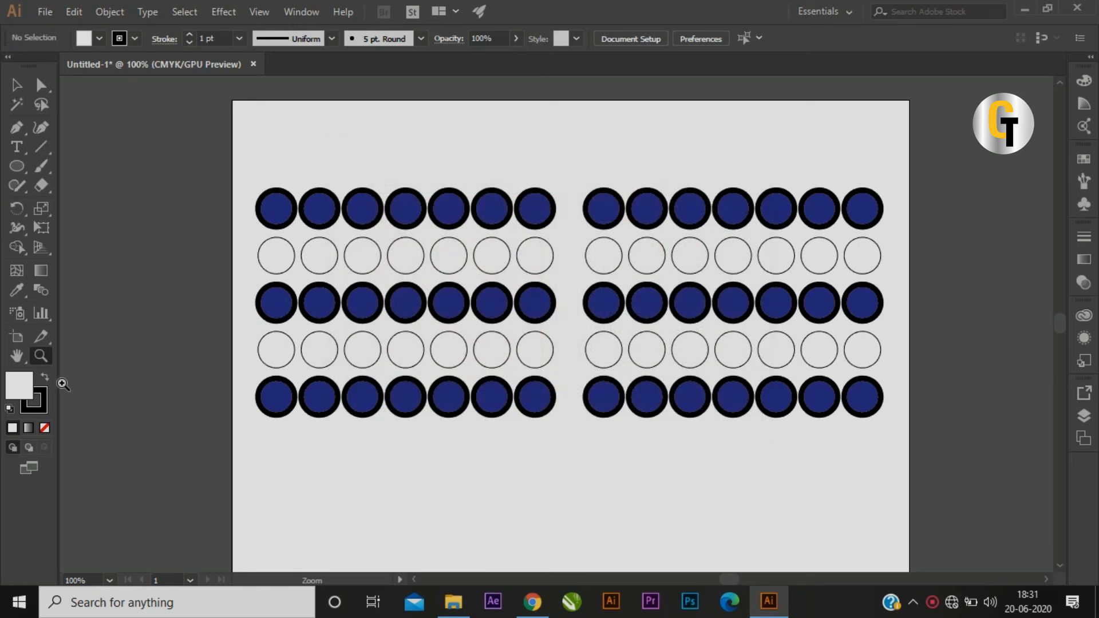
Restore the default fill and stroke colours, and look at the swatches offered for fill and stroke
{"action": "left_click", "coordinate": [44, 428]}
{"action": "key", "text": "d"}
{"action": "left_click", "coordinate": [96, 39]}
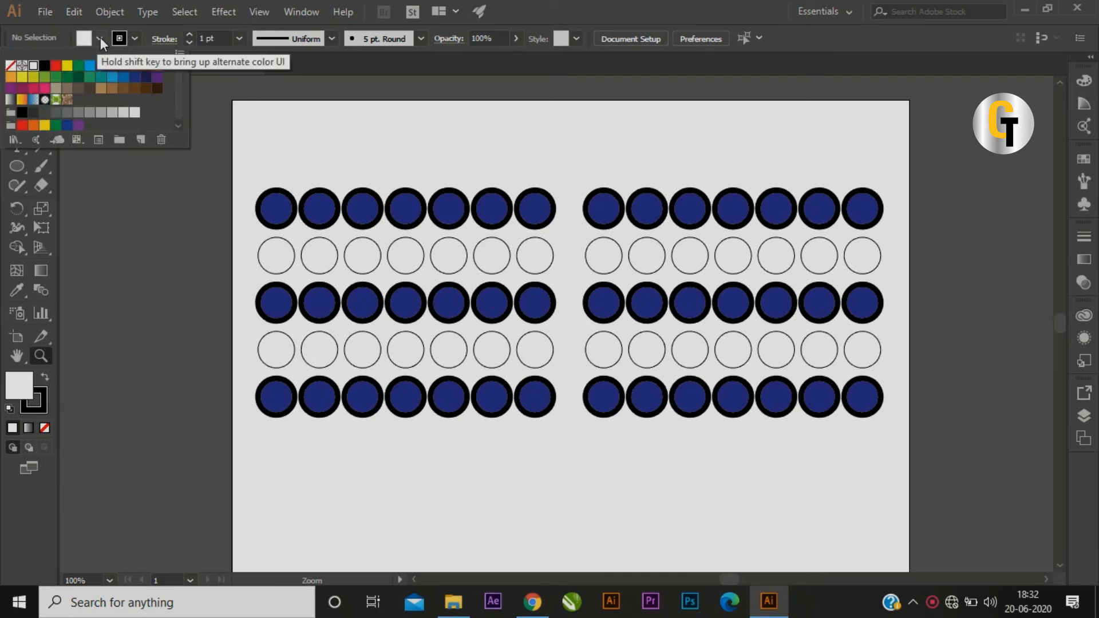
{"action": "left_click", "coordinate": [137, 40]}
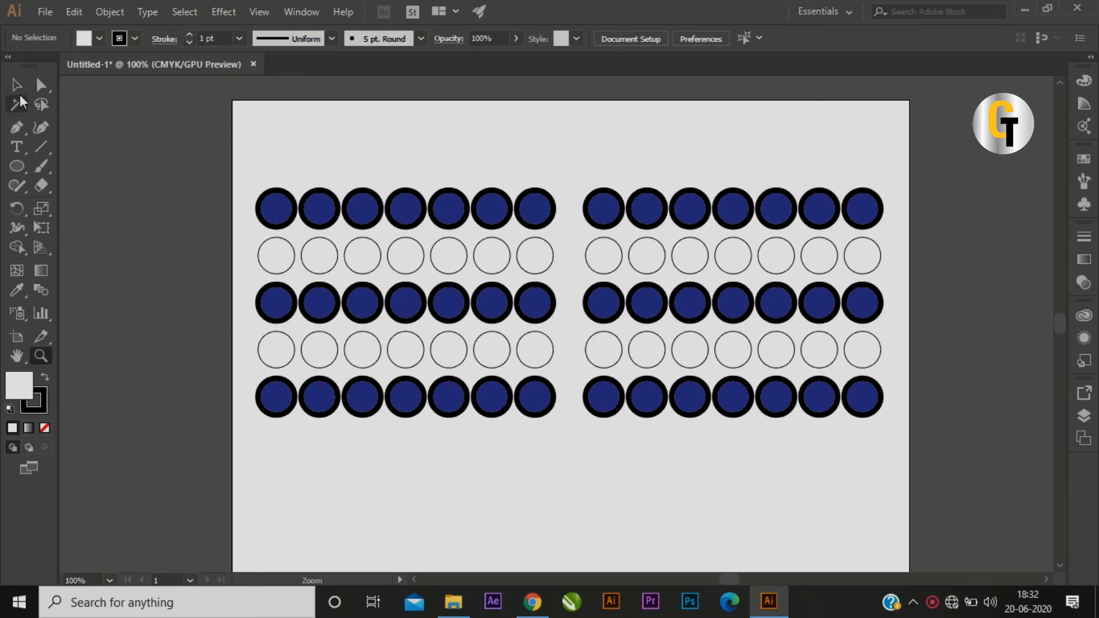
Delete all circles of both grids and choose the Rectangle tool
{"action": "key", "text": "v"}
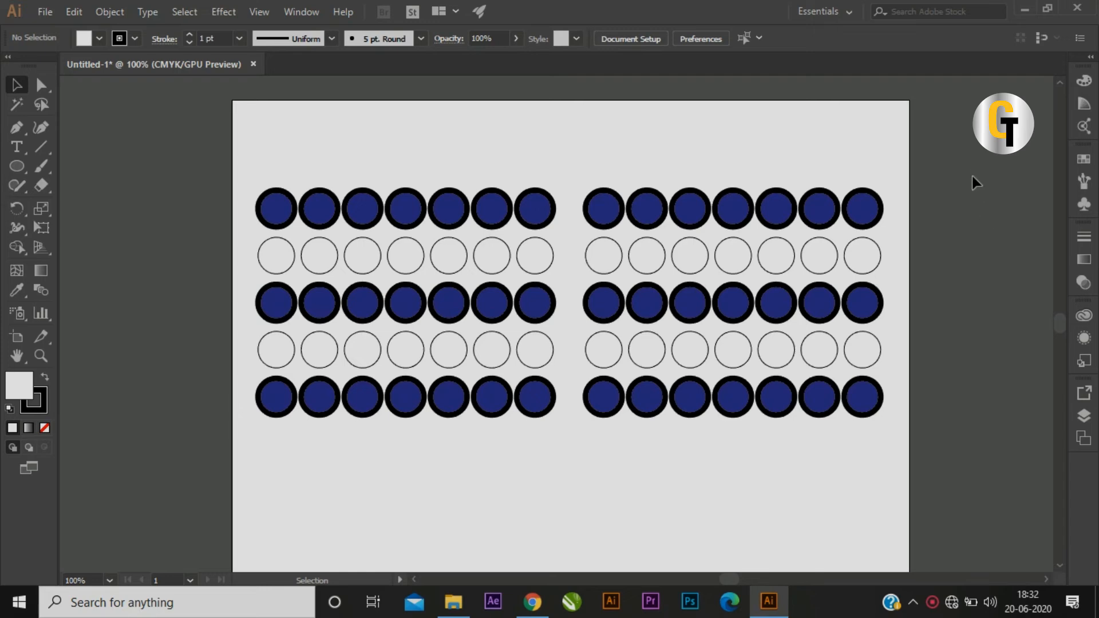
{"action": "left_click_drag", "start_coordinate": [907, 172], "coordinate": [202, 444]}
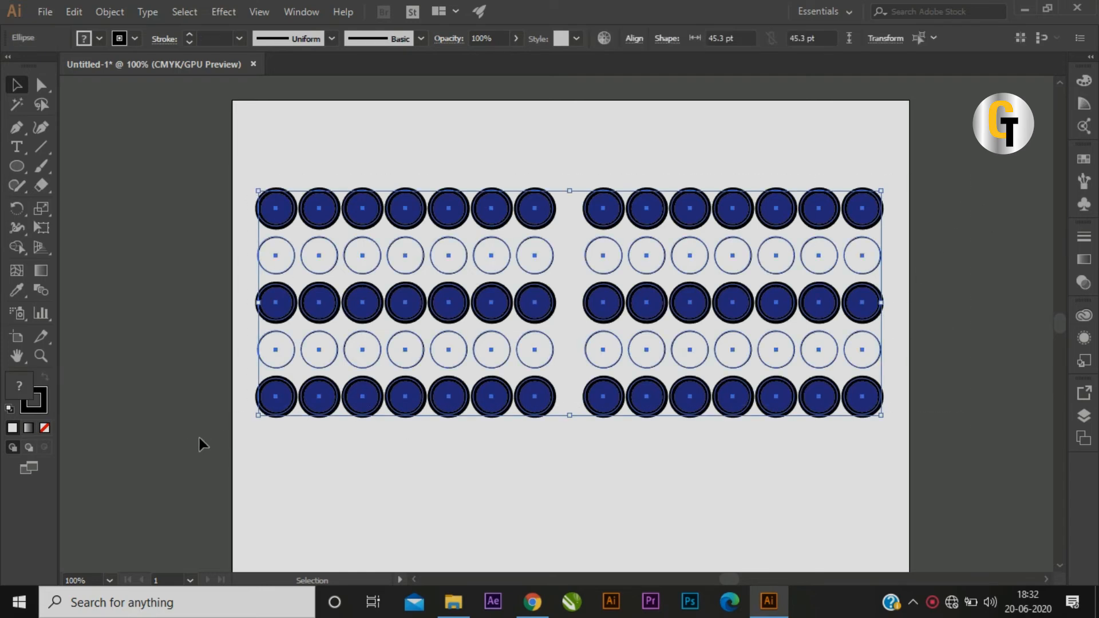
{"action": "key", "text": "Delete"}
{"action": "left_click", "coordinate": [18, 166]}
{"action": "left_click_drag", "start_coordinate": [20, 166], "coordinate": [64, 162]}
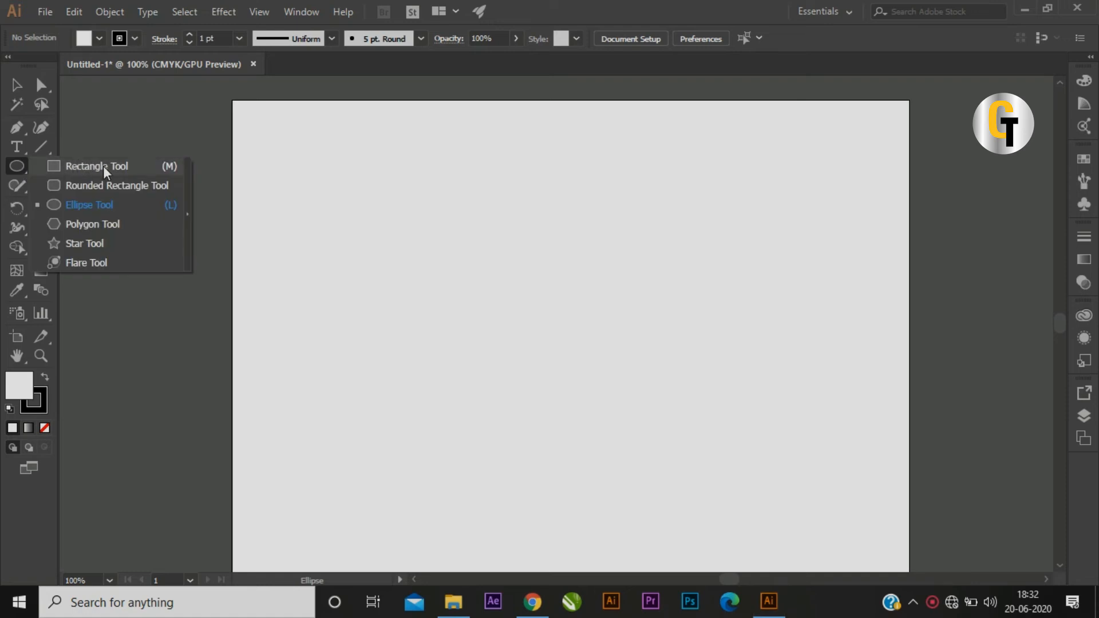
{"action": "left_click_drag", "start_coordinate": [103, 166], "coordinate": [103, 166]}
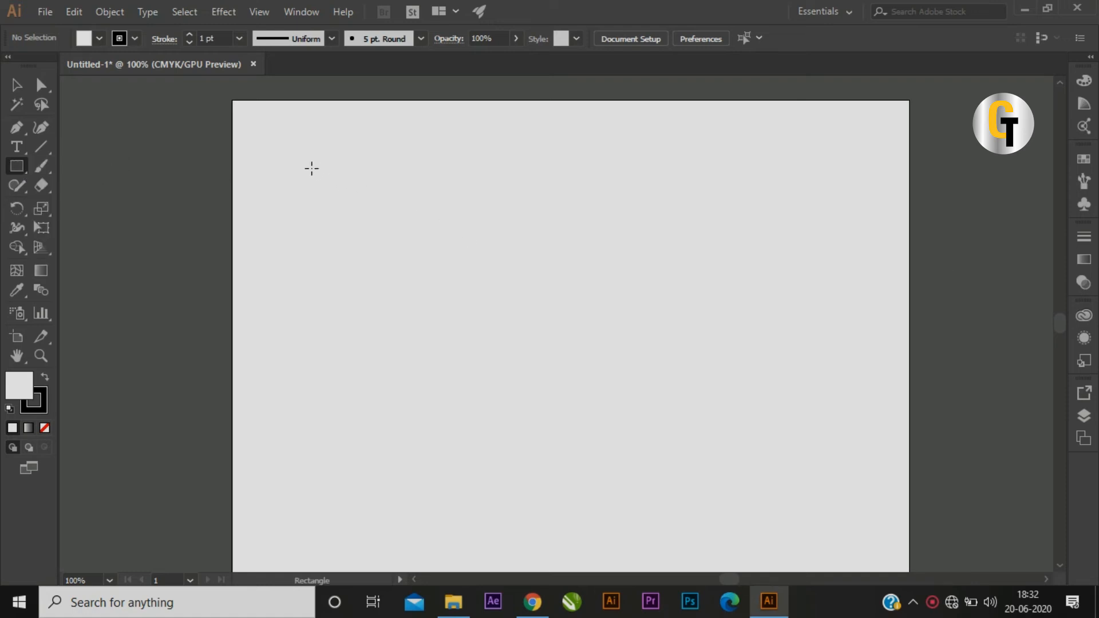
Try drawing freehand rectangles of different sizes starting near the artboard's upper-left corner
{"action": "left_click_drag", "start_coordinate": [302, 150], "coordinate": [482, 269]}
{"action": "key", "text": "ctrl+z"}
{"action": "left_click_drag", "start_coordinate": [299, 158], "coordinate": [727, 453]}
{"action": "left_click_drag", "start_coordinate": [737, 365], "coordinate": [519, 362]}
{"action": "key", "text": "ctrl+z"}
Draw a square near the artboard's upper-left corner, a smaller one from its centre right of the middle, and a larger one from its centre below
{"action": "mouse_move", "coordinate": [313, 167]}
{"action": "left_mouse_down"}
{"action": "mouse_move", "coordinate": [348, 218]}
{"action": "mouse_move", "coordinate": [466, 314]}
{"action": "mouse_move", "coordinate": [458, 263]}
{"action": "mouse_move", "coordinate": [526, 297]}
{"action": "mouse_move", "coordinate": [432, 196]}
{"action": "mouse_move", "coordinate": [491, 240]}
{"action": "mouse_move", "coordinate": [433, 179]}
{"action": "mouse_move", "coordinate": [475, 225]}
{"action": "mouse_move", "coordinate": [468, 206]}
{"action": "mouse_move", "coordinate": [419, 183]}
{"action": "mouse_move", "coordinate": [440, 215]}
{"action": "left_mouse_up"}
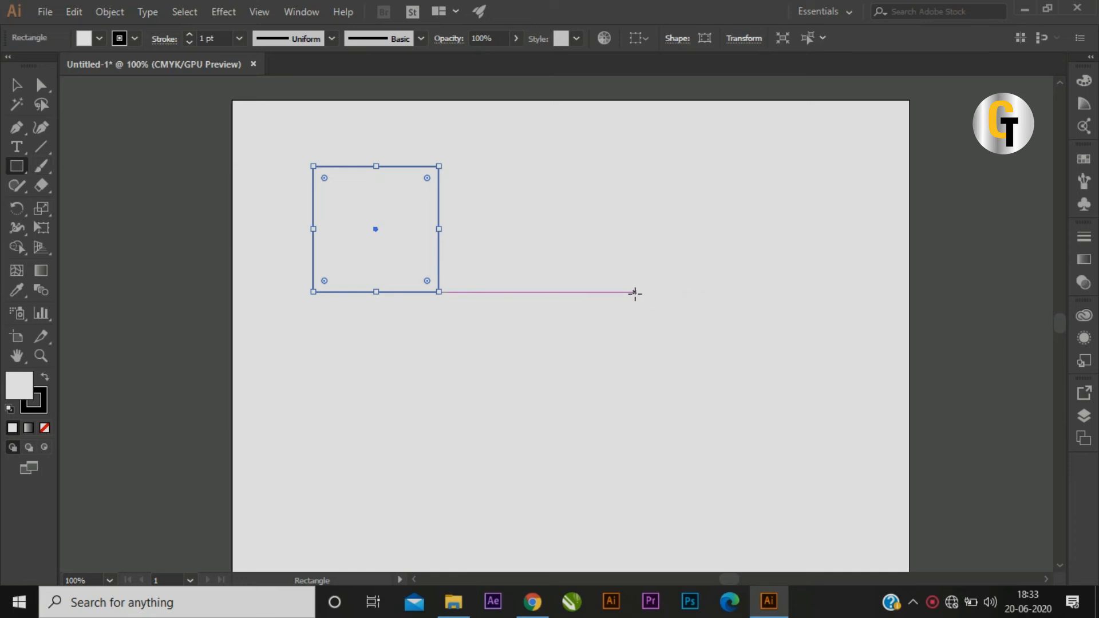
{"action": "mouse_move", "coordinate": [621, 285]}
{"action": "left_mouse_down"}
{"action": "mouse_move", "coordinate": [680, 344]}
{"action": "mouse_move", "coordinate": [658, 296]}
{"action": "mouse_move", "coordinate": [687, 311]}
{"action": "mouse_move", "coordinate": [721, 371]}
{"action": "mouse_move", "coordinate": [697, 307]}
{"action": "mouse_move", "coordinate": [740, 383]}
{"action": "mouse_move", "coordinate": [690, 317]}
{"action": "mouse_move", "coordinate": [650, 300]}
{"action": "mouse_move", "coordinate": [658, 323]}
{"action": "left_mouse_up"}
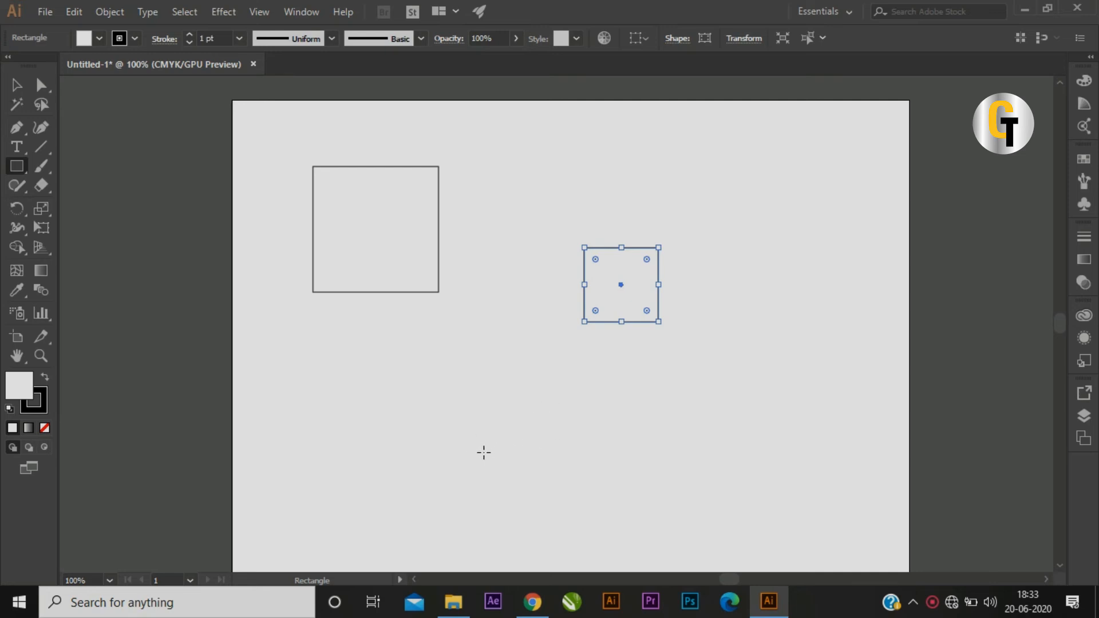
{"action": "mouse_move", "coordinate": [500, 440]}
{"action": "left_mouse_down"}
{"action": "mouse_move", "coordinate": [568, 503]}
{"action": "mouse_move", "coordinate": [532, 449]}
{"action": "mouse_move", "coordinate": [584, 513]}
{"action": "mouse_move", "coordinate": [540, 442]}
{"action": "mouse_move", "coordinate": [579, 508]}
{"action": "mouse_move", "coordinate": [570, 489]}
{"action": "left_mouse_up"}
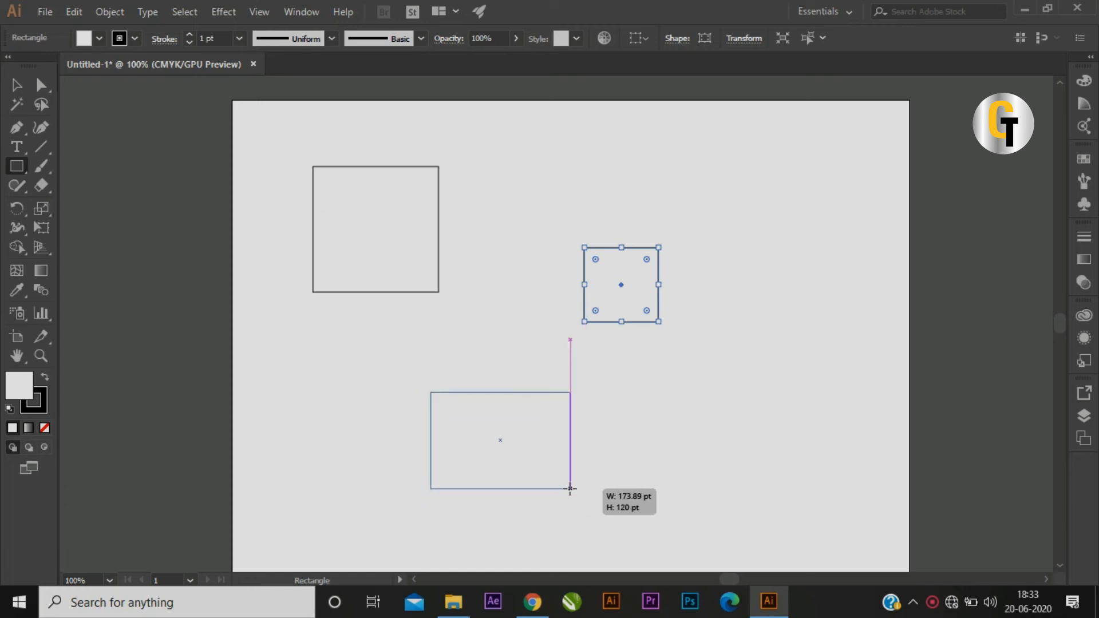
{"action": "mouse_move", "coordinate": [570, 489]}
{"action": "left_mouse_down"}
{"action": "mouse_move", "coordinate": [589, 507]}
{"action": "mouse_move", "coordinate": [556, 457]}
{"action": "mouse_move", "coordinate": [578, 473]}
{"action": "mouse_move", "coordinate": [581, 456]}
{"action": "mouse_move", "coordinate": [561, 436]}
{"action": "mouse_move", "coordinate": [590, 459]}
{"action": "mouse_move", "coordinate": [542, 426]}
{"action": "mouse_move", "coordinate": [582, 459]}
{"action": "mouse_move", "coordinate": [559, 436]}
{"action": "left_mouse_up"}
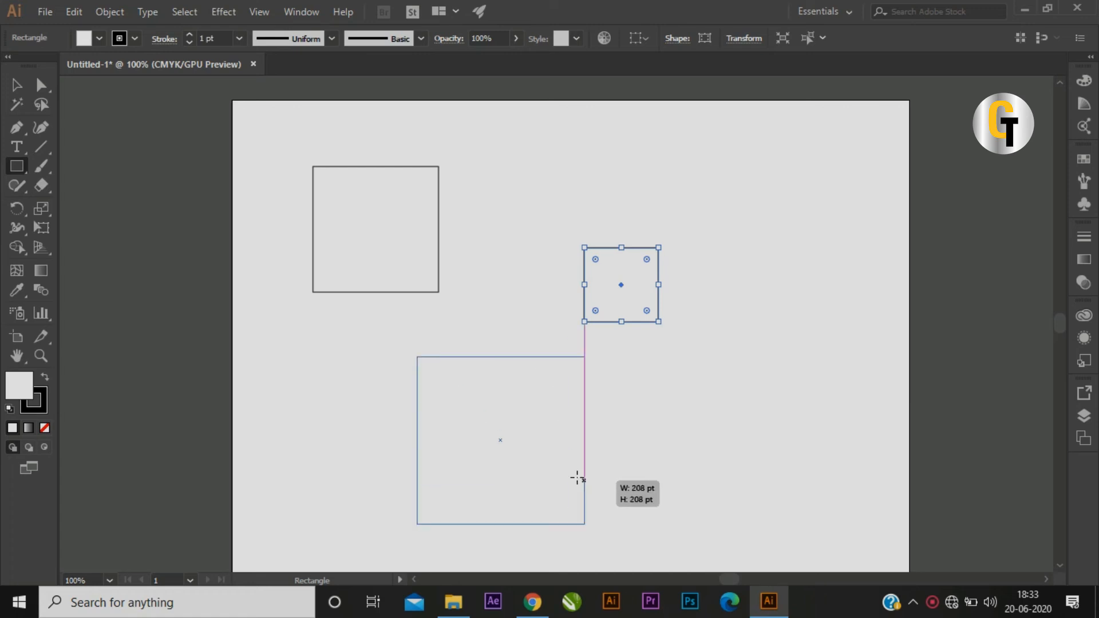
{"action": "mouse_move", "coordinate": [577, 478]}
{"action": "left_mouse_down"}
{"action": "mouse_move", "coordinate": [571, 469]}
{"action": "mouse_move", "coordinate": [576, 476]}
{"action": "left_mouse_up"}
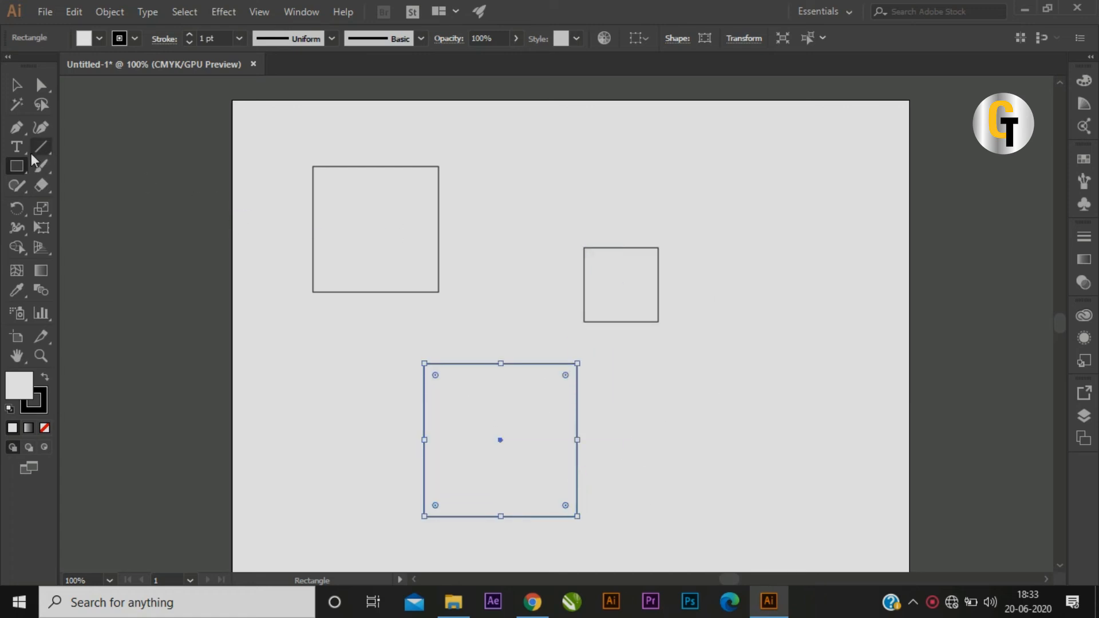
Draw a wide rectangle directly above the small square, plus one square at each side of the artboard's lower half
{"action": "left_click_drag", "start_coordinate": [596, 141], "coordinate": [769, 247]}
{"action": "left_click_drag", "start_coordinate": [720, 322], "coordinate": [874, 475]}
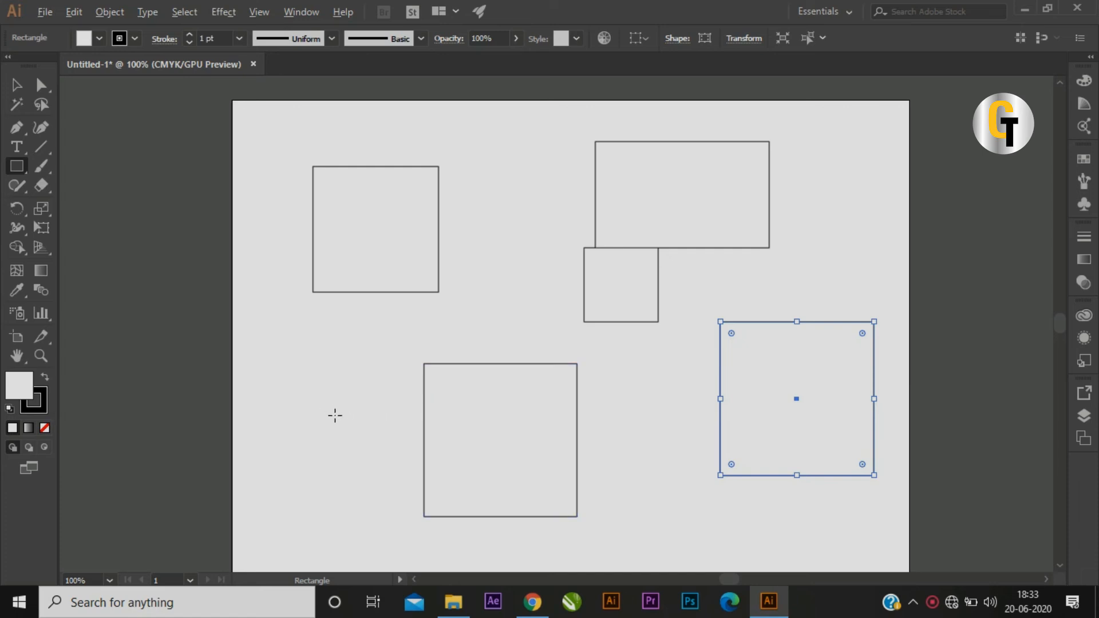
{"action": "left_click_drag", "start_coordinate": [320, 378], "coordinate": [363, 447]}
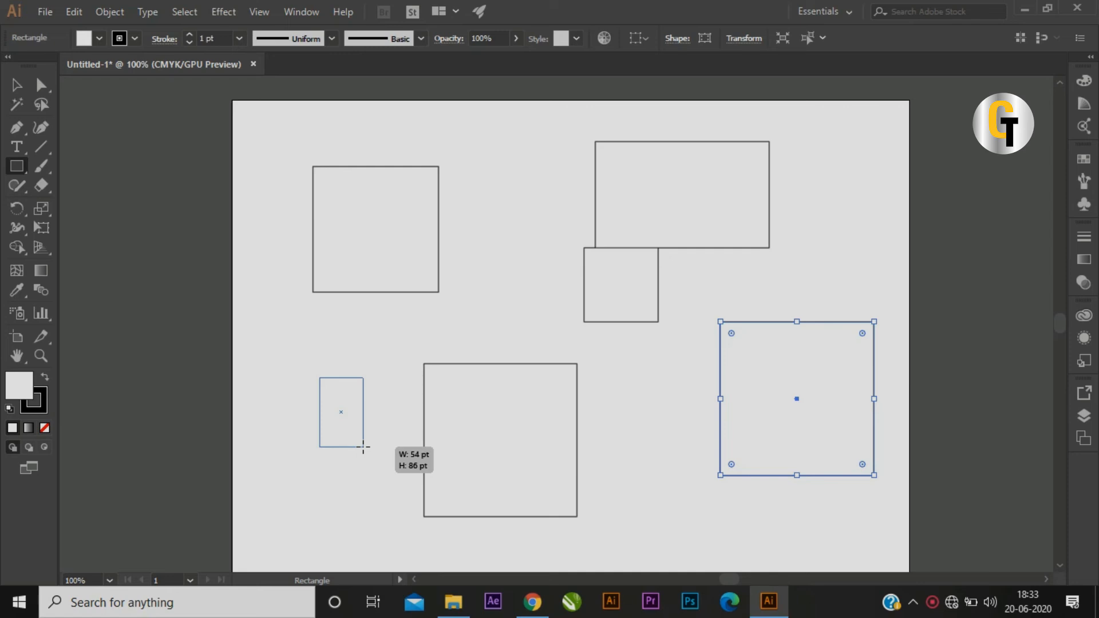
{"action": "left_click_drag", "start_coordinate": [363, 447], "coordinate": [429, 500]}
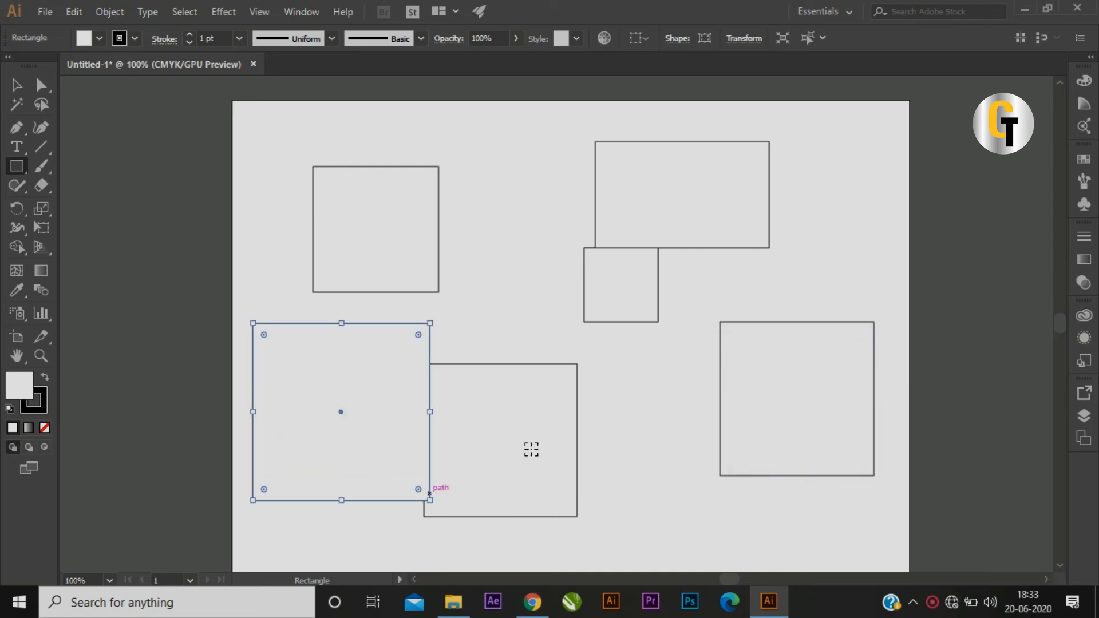
Select all the rectangles and squares on the artboard and delete them
{"action": "left_click", "coordinate": [17, 85]}
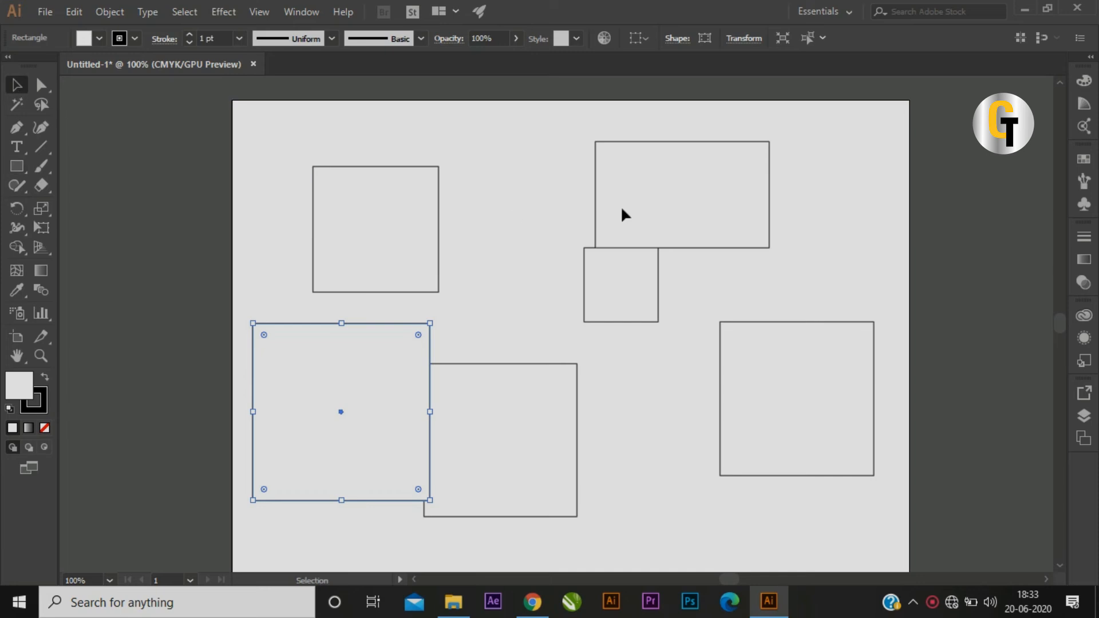
{"action": "key", "text": "ctrl+a"}
{"action": "key", "text": "Delete"}
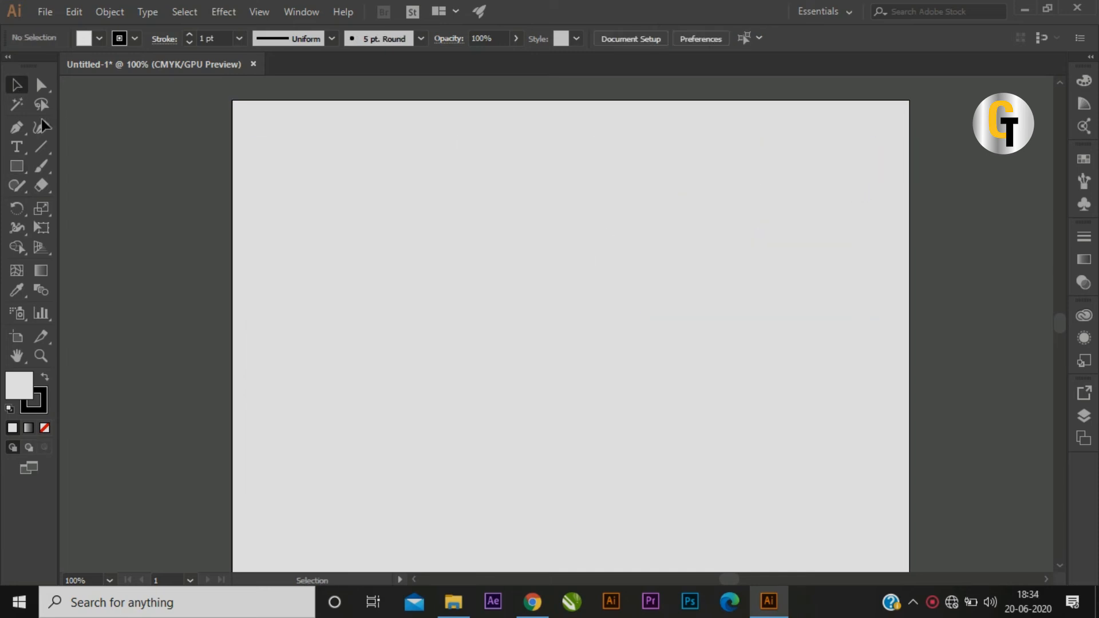
Draw a large rounded rectangle in the upper middle of the artboard with the Rounded Rectangle tool, and delete it
{"action": "left_click_drag", "start_coordinate": [12, 167], "coordinate": [81, 184]}
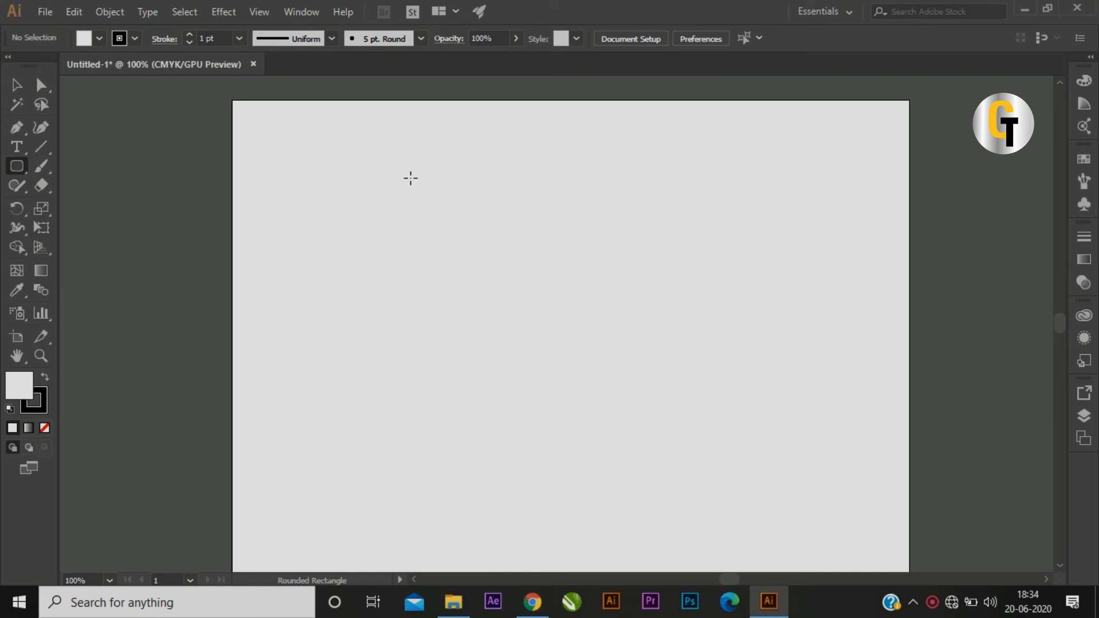
{"action": "mouse_move", "coordinate": [378, 167]}
{"action": "left_mouse_down"}
{"action": "mouse_move", "coordinate": [466, 206]}
{"action": "mouse_move", "coordinate": [631, 327]}
{"action": "mouse_move", "coordinate": [649, 365]}
{"action": "left_mouse_up"}
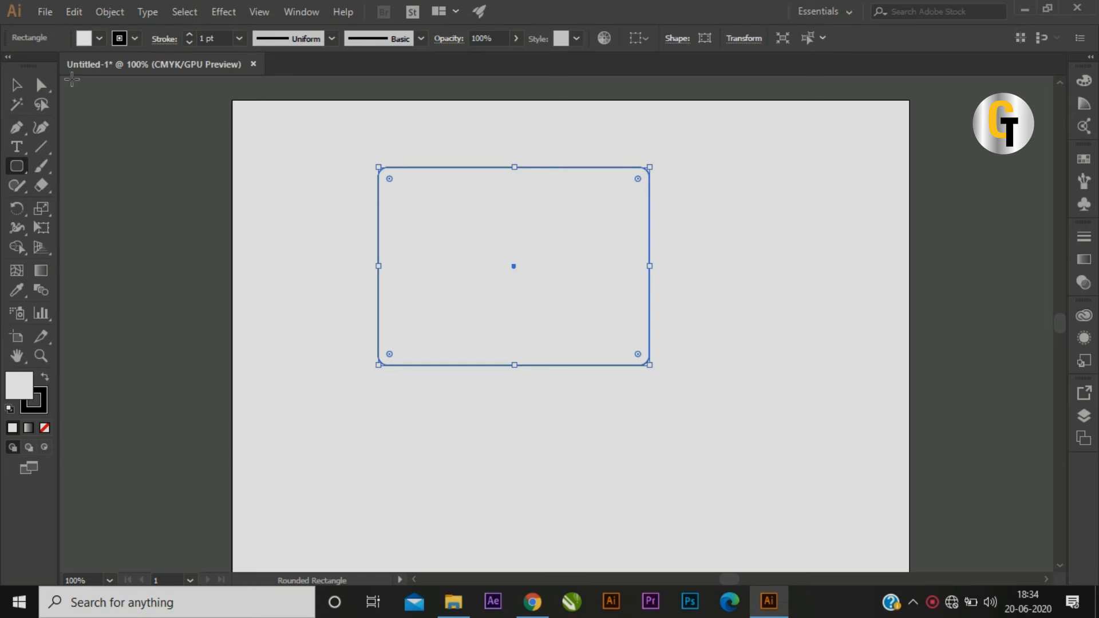
{"action": "left_click", "coordinate": [17, 85]}
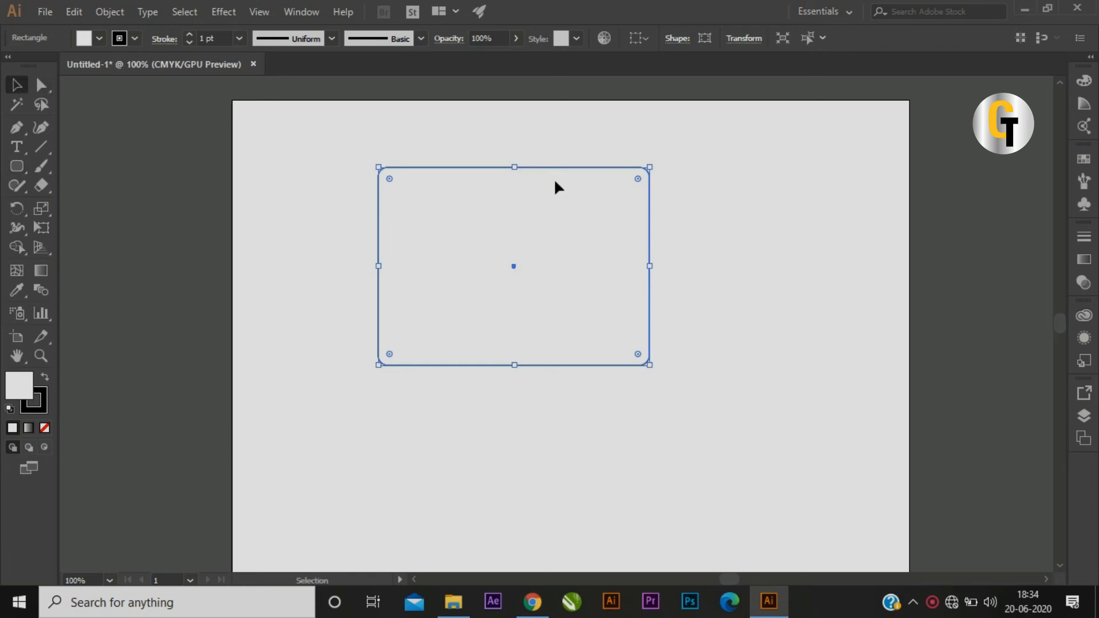
{"action": "left_click", "coordinate": [202, 177]}
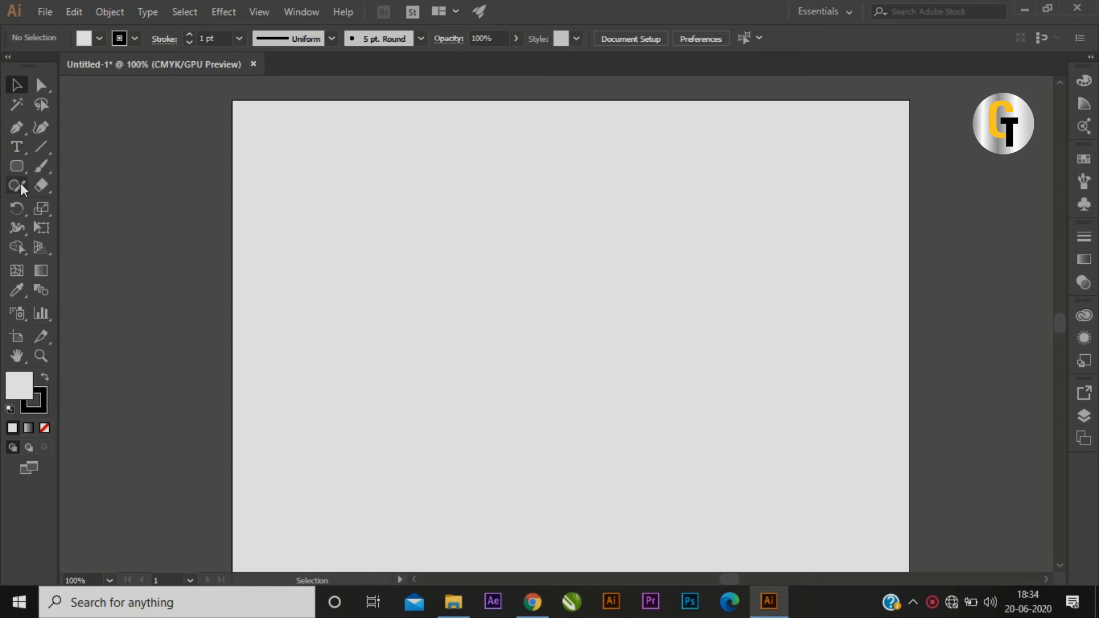
Draw a rounded rectangle outward from its centre in the middle of the artboard, and a rounded square from its centre directly below
{"action": "left_click", "coordinate": [17, 165]}
{"action": "mouse_move", "coordinate": [412, 191]}
{"action": "left_mouse_down"}
{"action": "mouse_move", "coordinate": [694, 373]}
{"action": "mouse_move", "coordinate": [662, 321]}
{"action": "mouse_move", "coordinate": [692, 332]}
{"action": "left_mouse_up"}
{"action": "key", "text": "ctrl+z"}
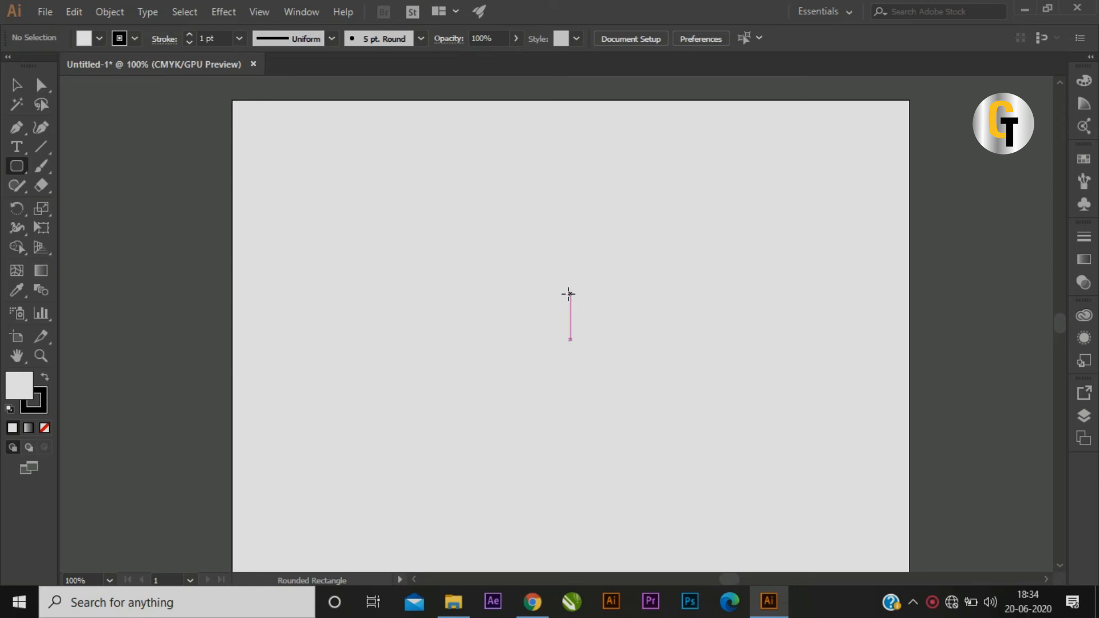
{"action": "left_click_drag", "start_coordinate": [564, 292], "coordinate": [662, 356]}
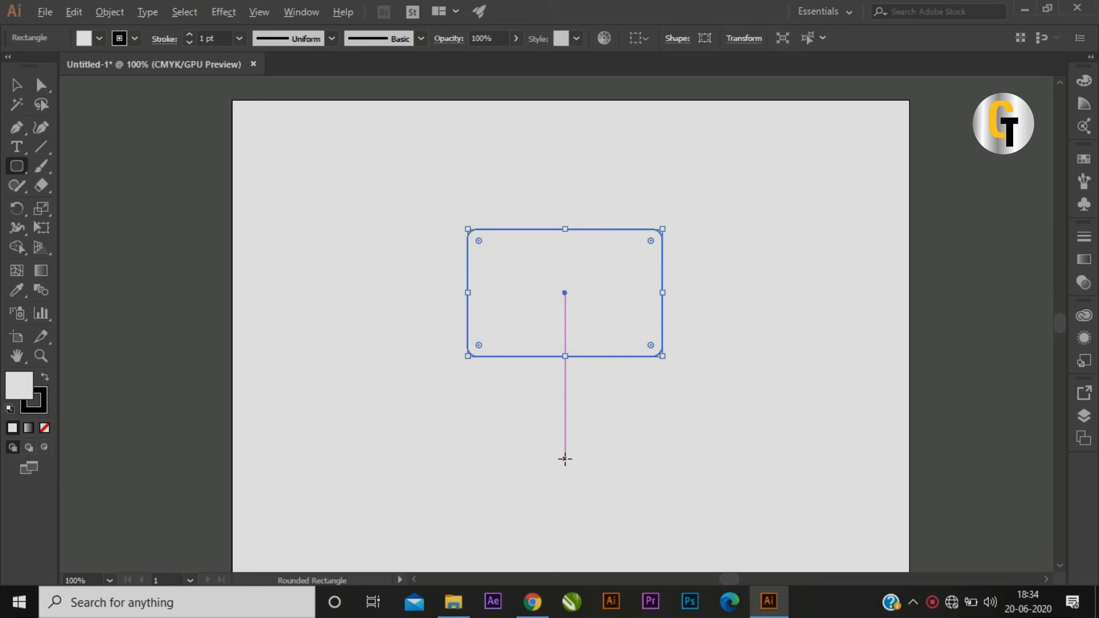
{"action": "left_click_drag", "start_coordinate": [571, 462], "coordinate": [650, 490]}
Select the rounded rectangle and the rounded square together and delete them
{"action": "left_click", "coordinate": [16, 86]}
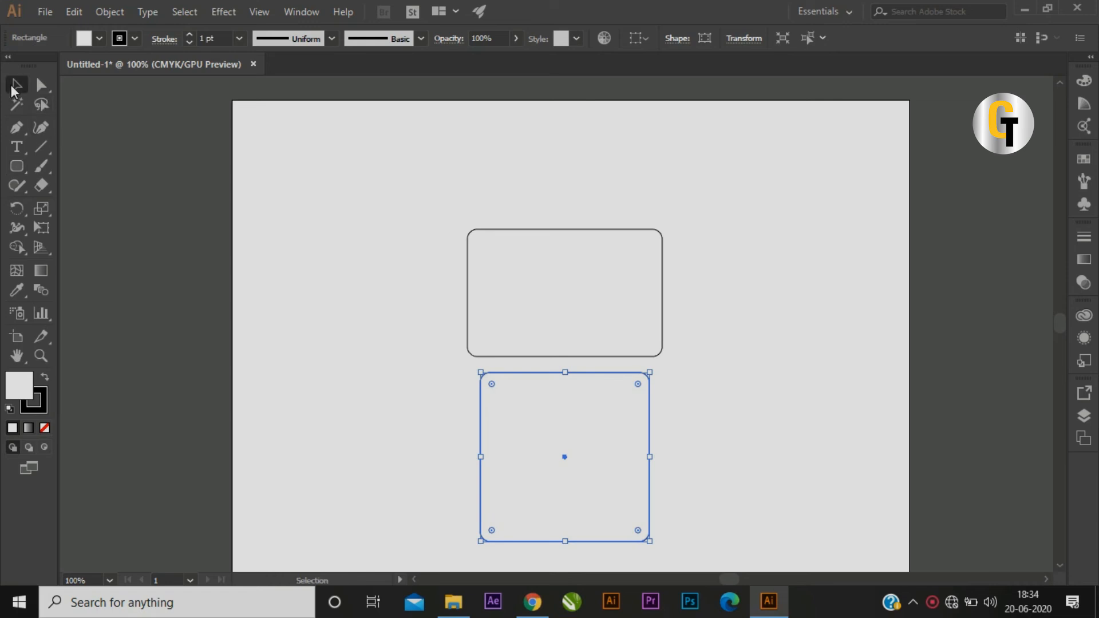
{"action": "left_click", "coordinate": [17, 166]}
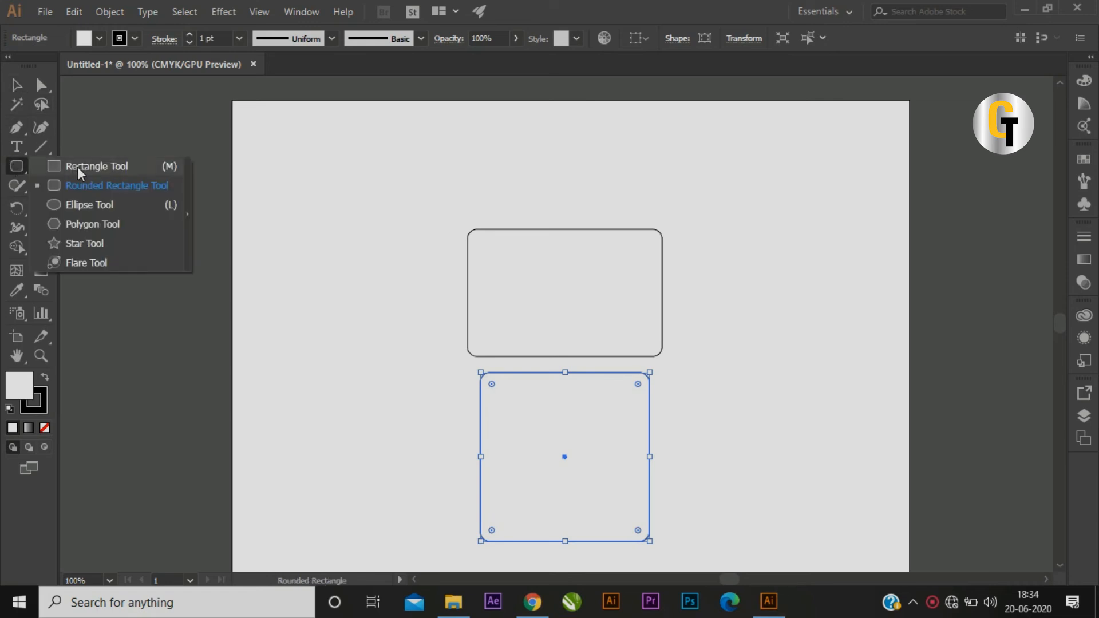
{"action": "left_click", "coordinate": [78, 170]}
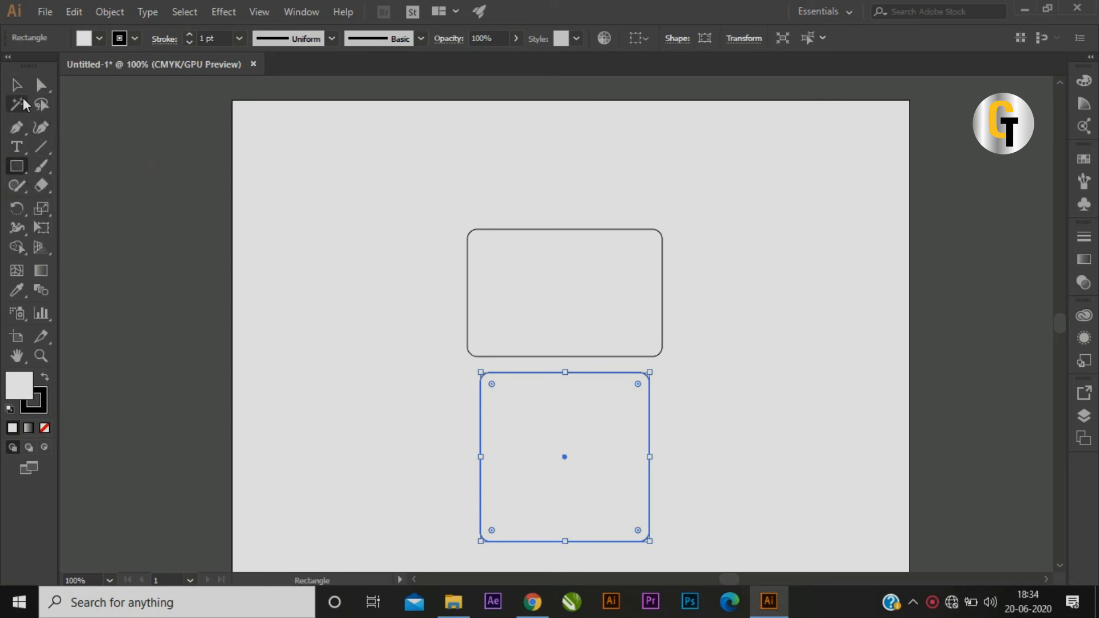
{"action": "left_click", "coordinate": [16, 85]}
{"action": "left_click_drag", "start_coordinate": [770, 200], "coordinate": [752, 248]}
{"action": "left_click_drag", "start_coordinate": [664, 368], "coordinate": [492, 465]}
{"action": "key", "text": "Delete"}
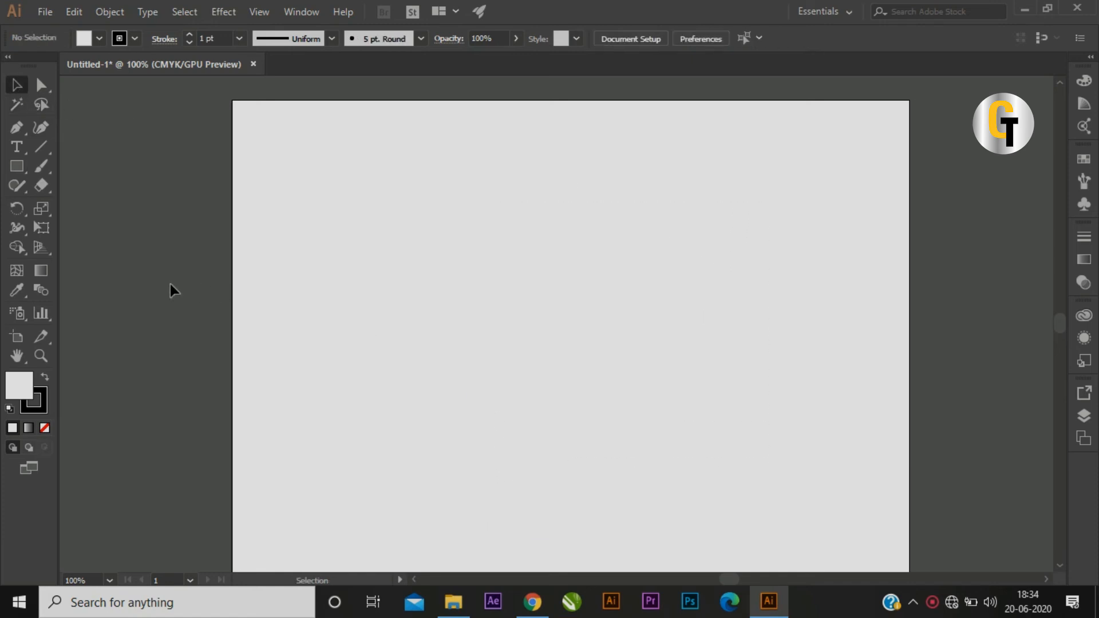
Draw four ellipses one after another on the artboard with the Ellipse tool, deleting each before drawing the next
{"action": "left_click", "coordinate": [16, 170]}
{"action": "left_click", "coordinate": [88, 204]}
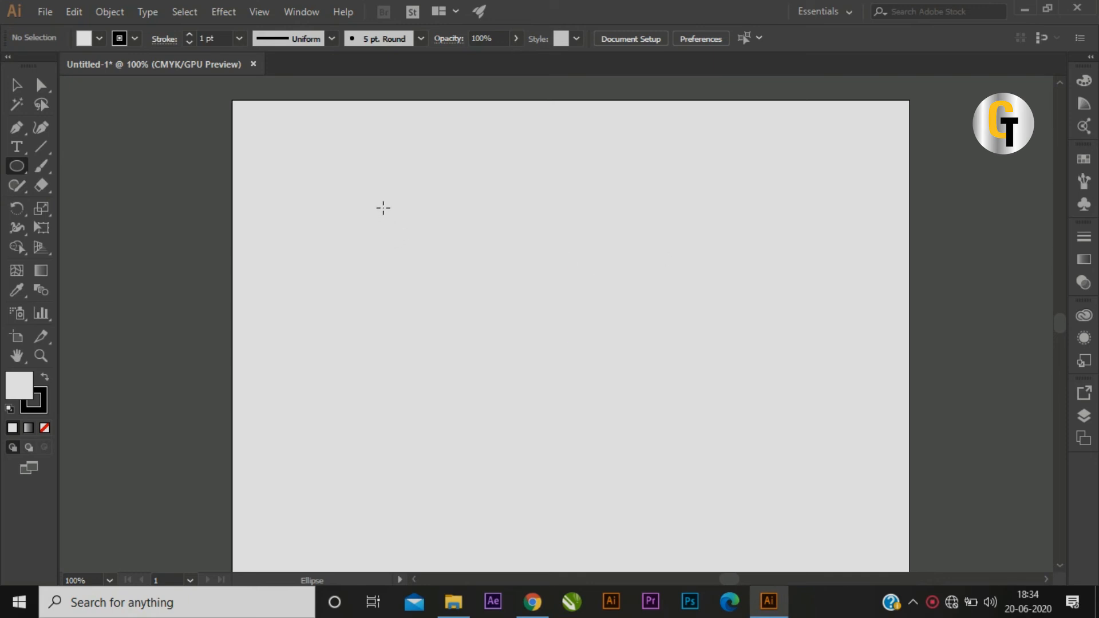
{"action": "left_click_drag", "start_coordinate": [437, 259], "coordinate": [738, 282]}
{"action": "key", "text": "Delete"}
{"action": "left_click_drag", "start_coordinate": [358, 151], "coordinate": [331, 269]}
{"action": "key", "text": "Delete"}
{"action": "left_click_drag", "start_coordinate": [365, 210], "coordinate": [753, 397]}
{"action": "key", "text": "Delete"}
{"action": "mouse_move", "coordinate": [547, 309]}
{"action": "left_mouse_down"}
{"action": "mouse_move", "coordinate": [687, 417]}
{"action": "mouse_move", "coordinate": [637, 368]}
{"action": "mouse_move", "coordinate": [653, 373]}
{"action": "mouse_move", "coordinate": [677, 412]}
{"action": "mouse_move", "coordinate": [662, 373]}
{"action": "mouse_move", "coordinate": [712, 399]}
{"action": "left_mouse_up"}
{"action": "key", "text": "Delete"}
Draw a hexagon with the Polygon tool and move it to the upper-left area of the artboard
{"action": "left_click", "coordinate": [22, 169]}
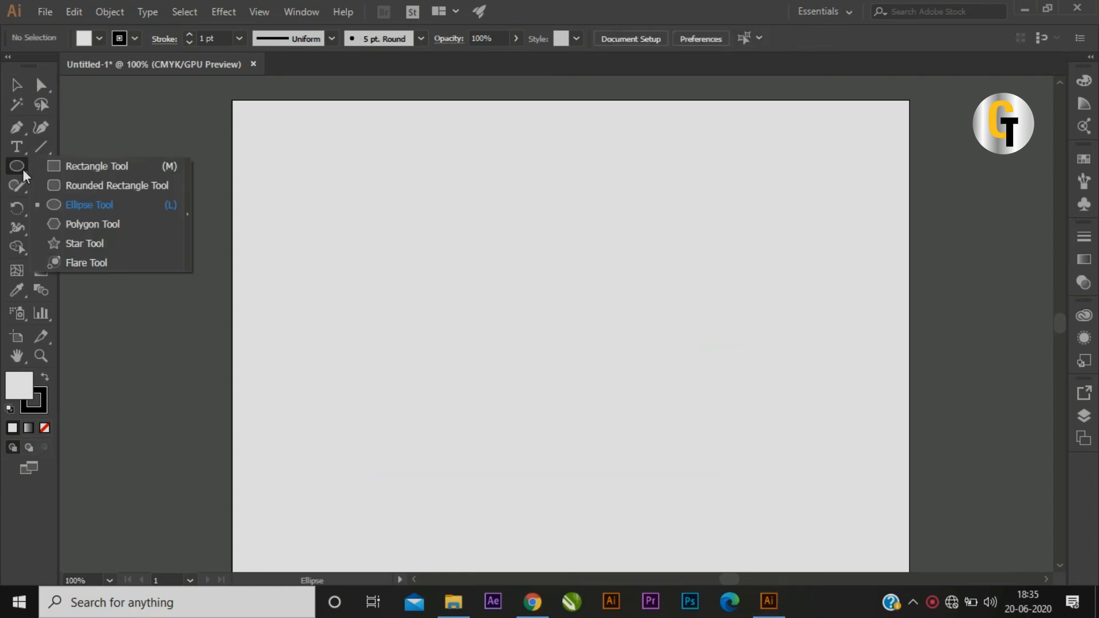
{"action": "left_click", "coordinate": [92, 224]}
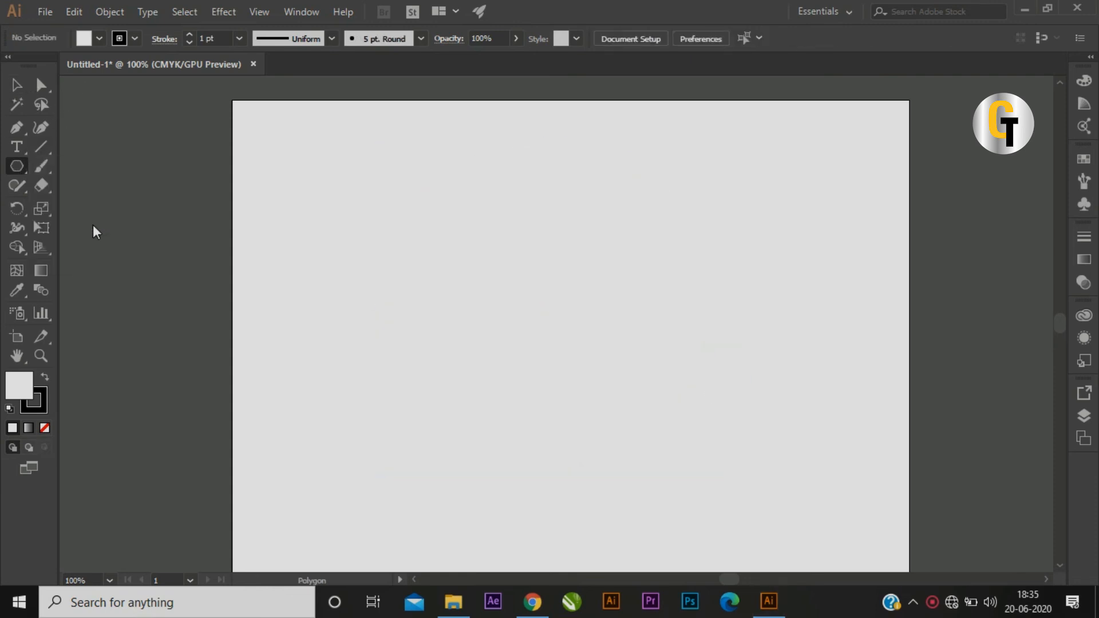
{"action": "left_click_drag", "start_coordinate": [465, 243], "coordinate": [570, 242]}
{"action": "key", "text": "v"}
{"action": "left_click_drag", "start_coordinate": [508, 274], "coordinate": [619, 346]}
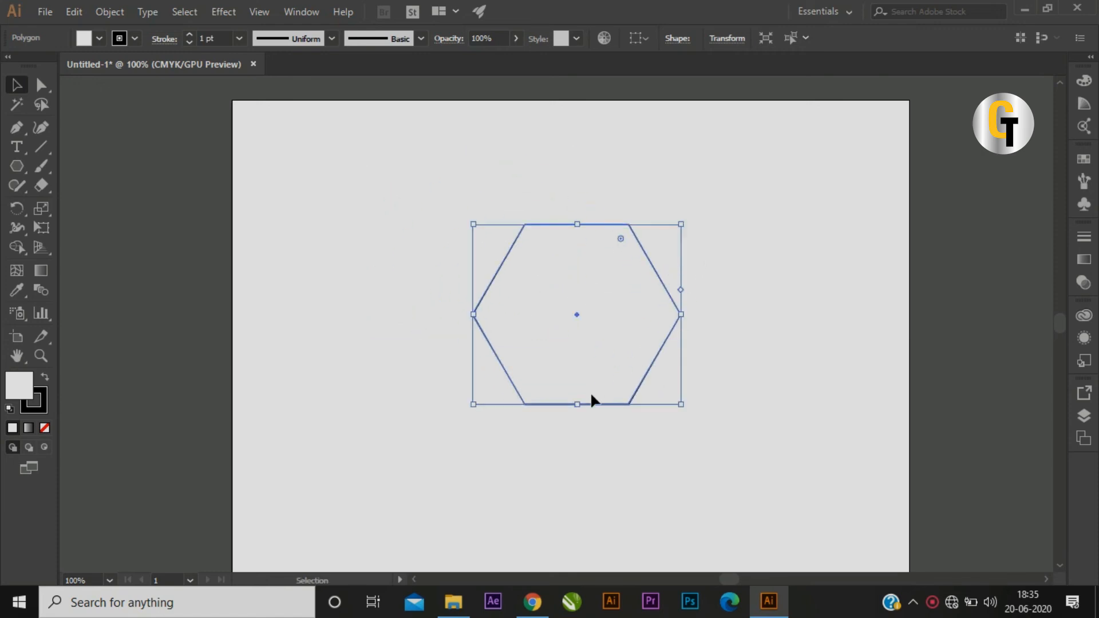
{"action": "left_click", "coordinate": [777, 290]}
{"action": "left_click_drag", "start_coordinate": [610, 326], "coordinate": [423, 216]}
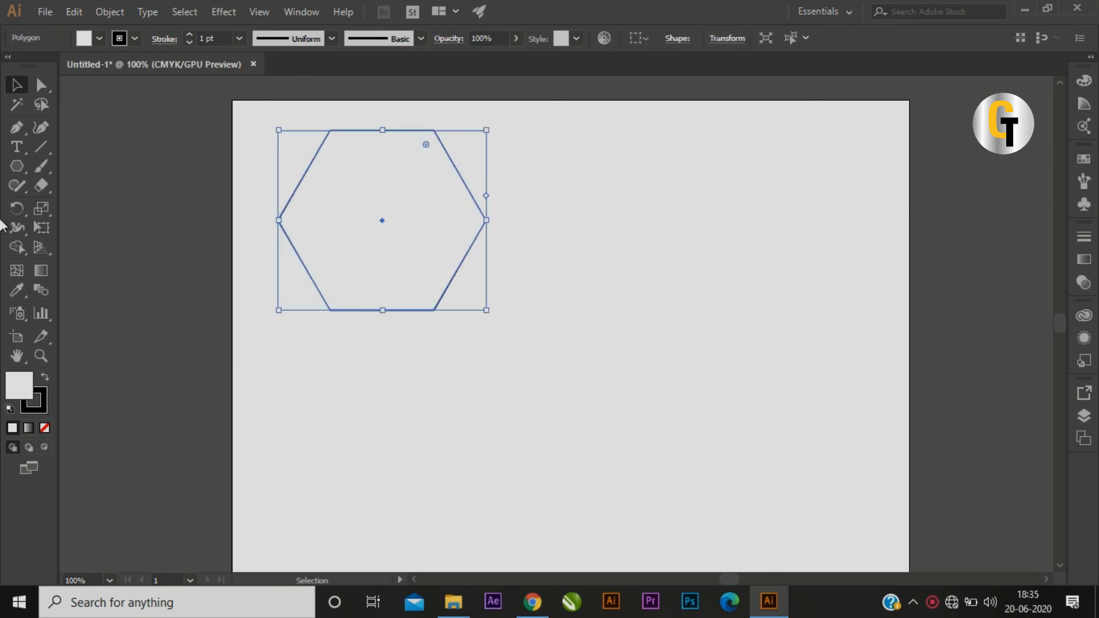
Start a second polygon about 208 pt wide beside the hexagon and raise its number of sides until it looks nearly circular
{"action": "left_click", "coordinate": [17, 166]}
{"action": "left_click_drag", "start_coordinate": [584, 222], "coordinate": [657, 176]}
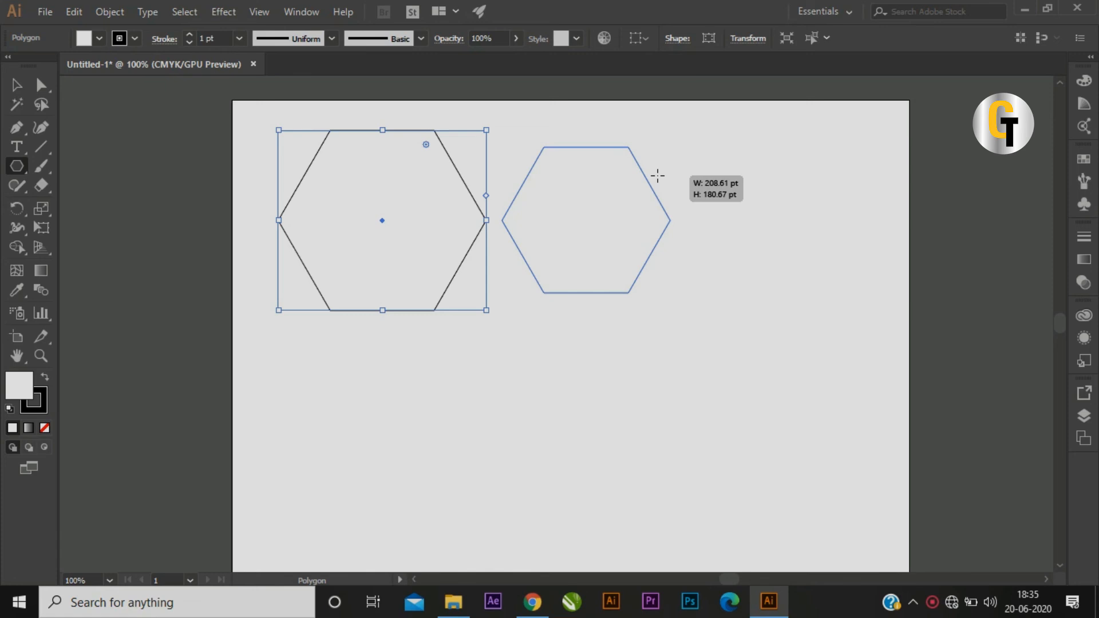
{"action": "key", "text": "Up"}
{"action": "key", "text": "Up"}
{"action": "key", "text": "Up"}
{"action": "key", "text": "Up"}
{"action": "key", "text": "Up"}
{"action": "left_click_drag", "start_coordinate": [657, 176], "coordinate": [657, 175]}
{"action": "key", "text": "Up"}
{"action": "key", "text": "Up"}
{"action": "key", "text": "Up"}
{"action": "key", "text": "Up"}
{"action": "key", "text": "Up"}
{"action": "key", "text": "Up"}
{"action": "key", "text": "Up"}
{"action": "key", "text": "Up"}
{"action": "key", "text": "Up"}
{"action": "key", "text": "Up"}
{"action": "key", "text": "Up"}
{"action": "key", "text": "Up"}
{"action": "key", "text": "Up"}
{"action": "key", "text": "Up"}
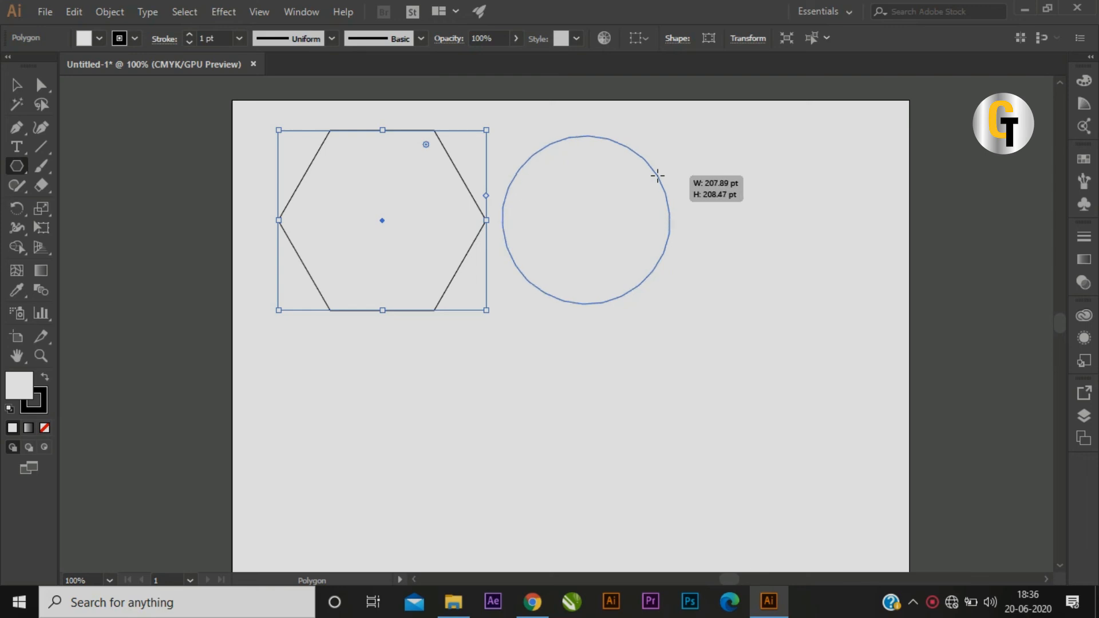
Reduce the number of sides of the polygon being drawn until it is a triangle
{"action": "key", "text": "Down"}
{"action": "key", "text": "Down"}
{"action": "key", "text": "Down"}
{"action": "key", "text": "Down"}
{"action": "left_click_drag", "start_coordinate": [657, 176], "coordinate": [657, 175]}
{"action": "key", "text": "Down"}
{"action": "key", "text": "Down"}
{"action": "key", "text": "Down"}
{"action": "key", "text": "Down"}
{"action": "key", "text": "Down"}
{"action": "key", "text": "Down"}
{"action": "key", "text": "Down"}
{"action": "key", "text": "Down"}
{"action": "key", "text": "Down"}
{"action": "key", "text": "Down"}
{"action": "key", "text": "Down"}
{"action": "key", "text": "Down"}
{"action": "key", "text": "Down"}
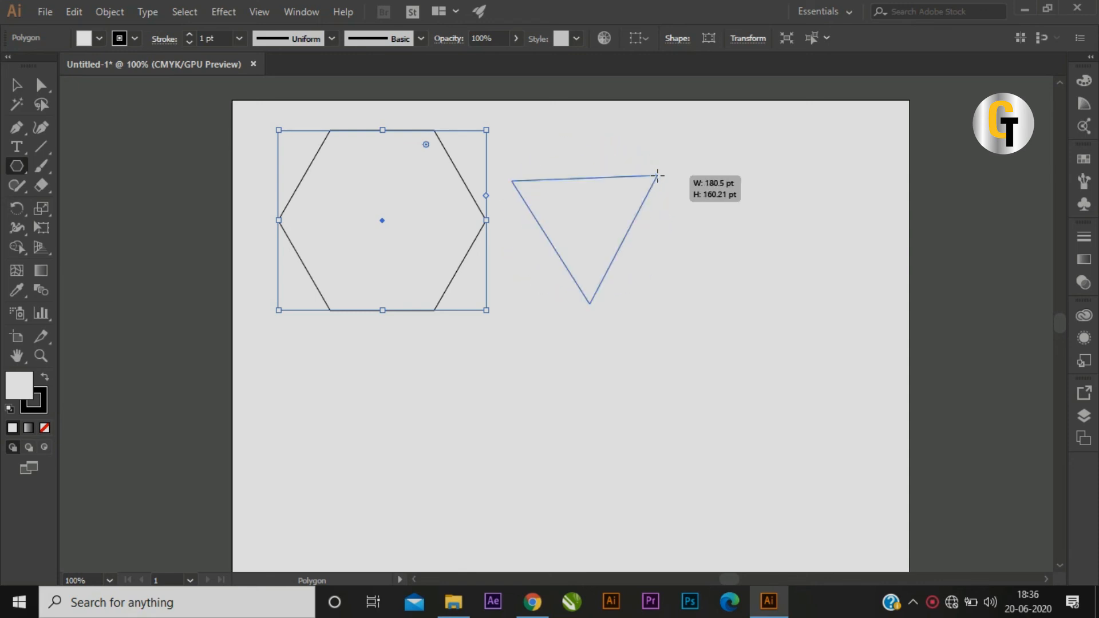
Vary the side count of the polygon being drawn up and down, and finish it with seven sides
{"action": "key", "text": "Up"}
{"action": "left_click_drag", "start_coordinate": [657, 176], "coordinate": [657, 176]}
{"action": "key", "text": "Up"}
{"action": "key", "text": "Up"}
{"action": "key", "text": "Up"}
{"action": "key", "text": "Up"}
{"action": "key", "text": "Down"}
{"action": "key", "text": "Down"}
{"action": "key", "text": "Down"}
{"action": "key", "text": "Down"}
{"action": "key", "text": "Down"}
{"action": "key", "text": "Up"}
{"action": "key", "text": "Up"}
{"action": "key", "text": "Up"}
{"action": "key", "text": "Up"}
{"action": "left_click", "coordinate": [21, 85]}
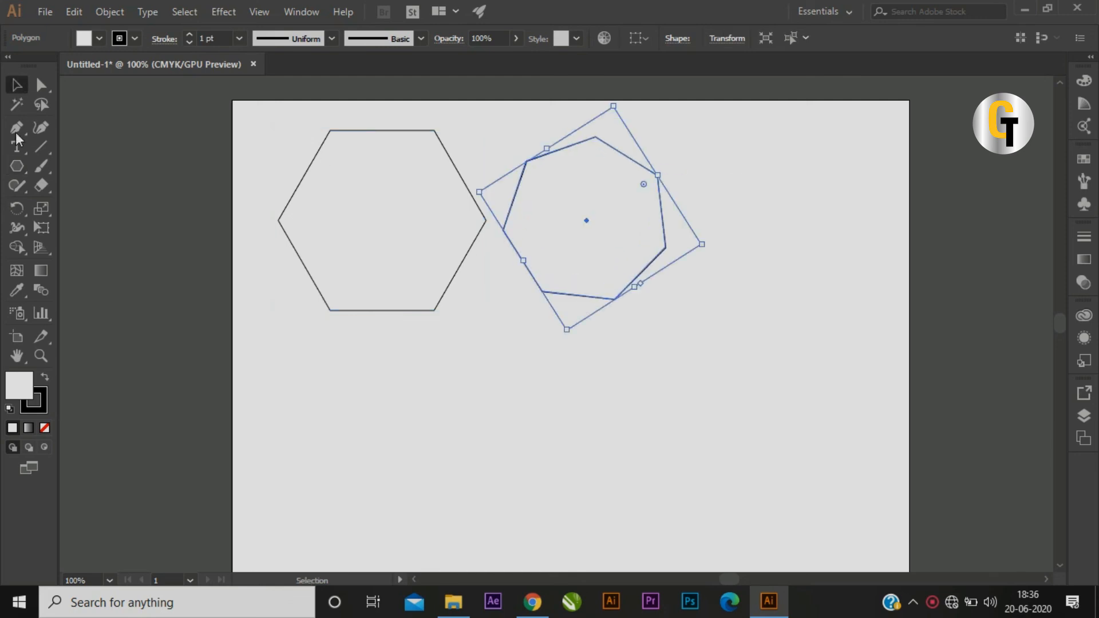
Draw a large seven-sided polygon in the middle of the artboard and a smaller one at its lower left
{"action": "left_click", "coordinate": [17, 166]}
{"action": "left_click_drag", "start_coordinate": [581, 375], "coordinate": [720, 432]}
{"action": "left_click_drag", "start_coordinate": [341, 424], "coordinate": [400, 466]}
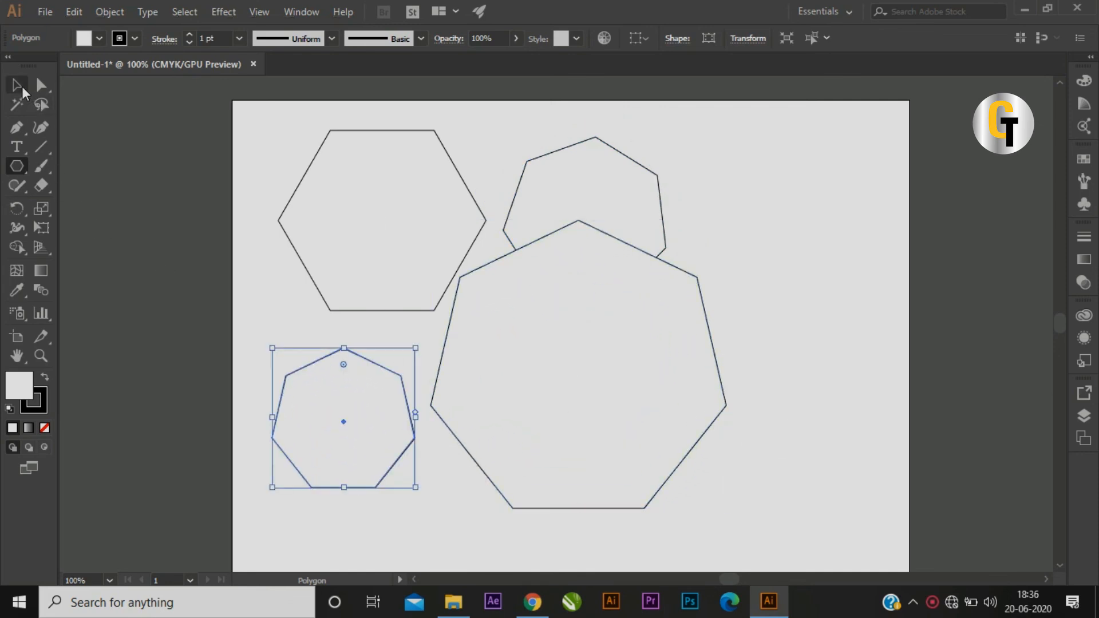
Select all the polygons on the artboard and delete them
{"action": "left_click", "coordinate": [21, 90]}
{"action": "key", "text": "ctrl+a"}
{"action": "key", "text": "Delete"}
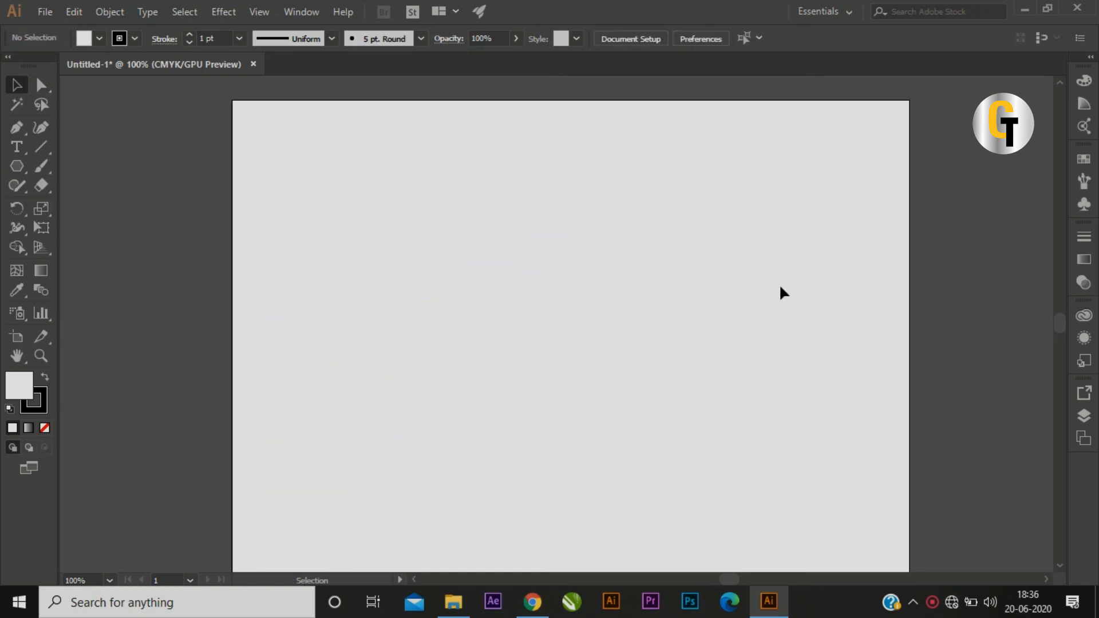
Draw two overlapping five-pointed stars in the middle and right of the artboard with the Star tool
{"action": "left_click", "coordinate": [16, 166]}
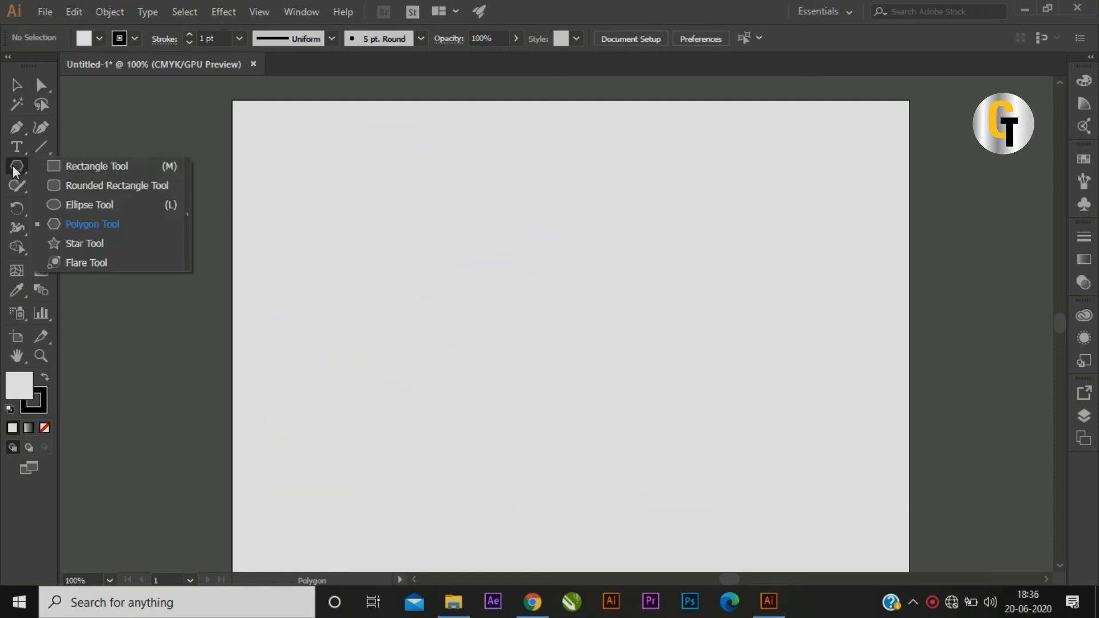
{"action": "left_click", "coordinate": [84, 243]}
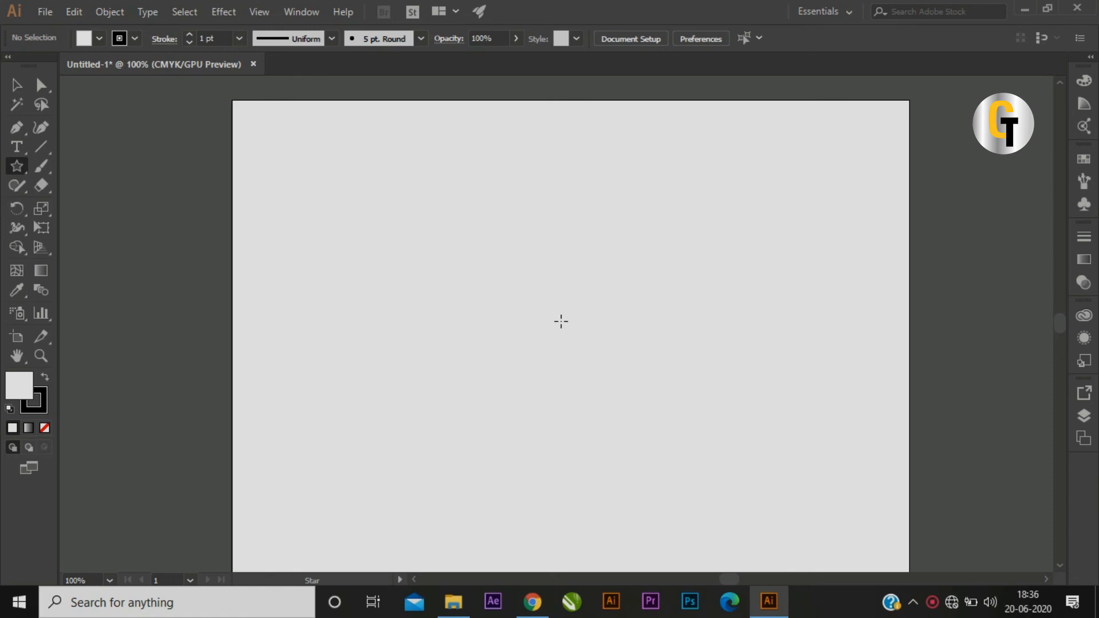
{"action": "left_click_drag", "start_coordinate": [528, 280], "coordinate": [736, 408]}
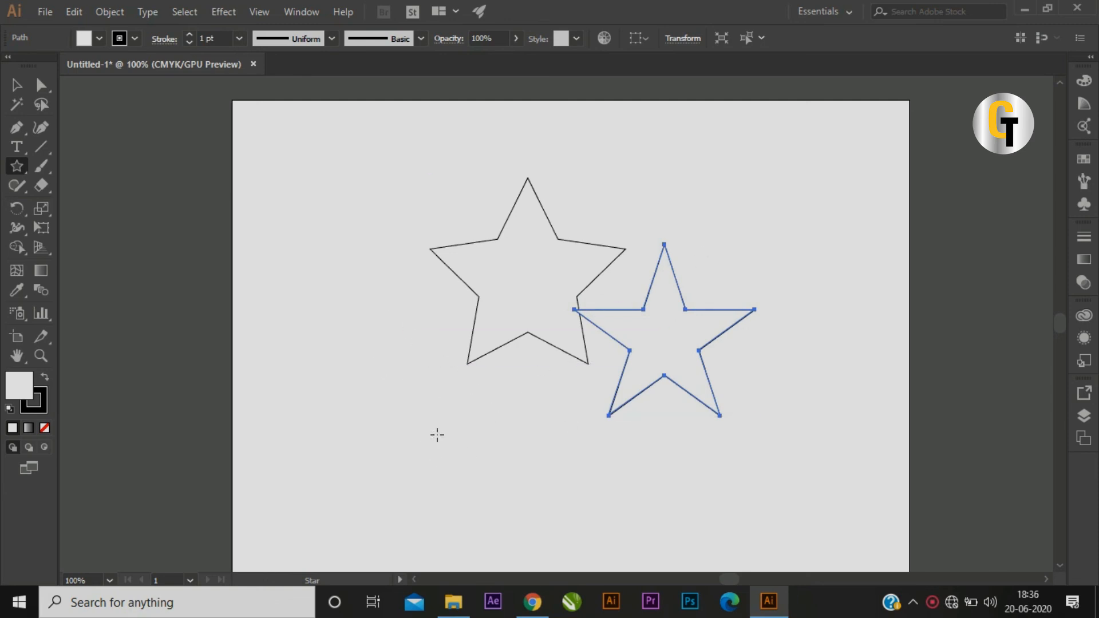
Draw a third star in the lower-left area of the artboard, varying its number of points and finishing with eight
{"action": "left_click_drag", "start_coordinate": [382, 409], "coordinate": [430, 469]}
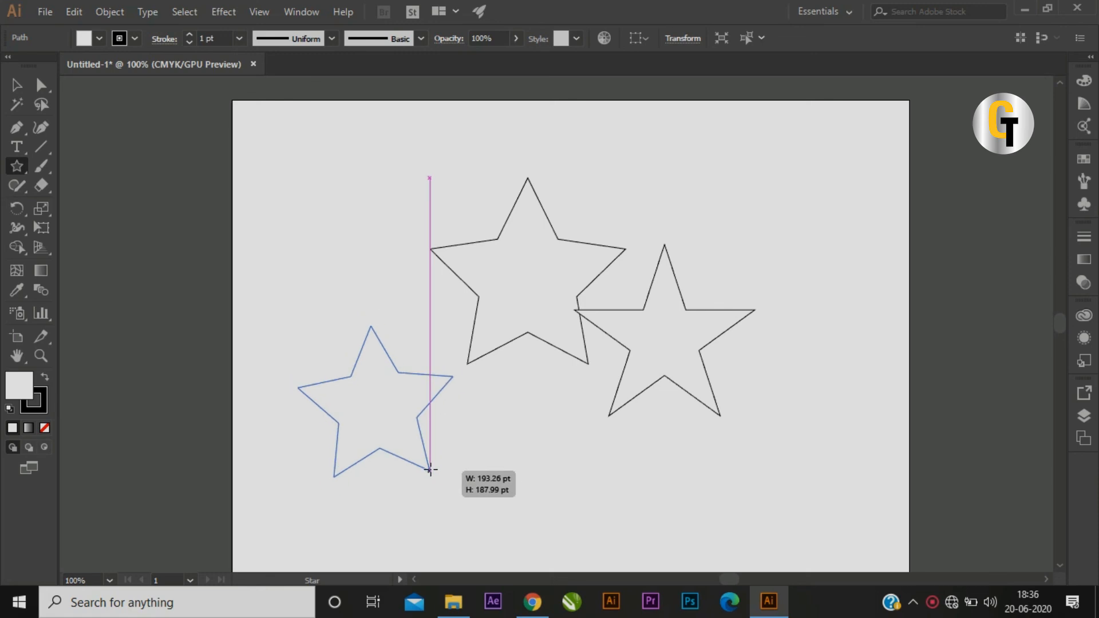
{"action": "left_click_drag", "start_coordinate": [430, 469], "coordinate": [437, 481]}
{"action": "key", "text": "Up"}
{"action": "key", "text": "Up"}
{"action": "key", "text": "Up"}
{"action": "key", "text": "Up"}
{"action": "key", "text": "Up"}
{"action": "key", "text": "Up"}
{"action": "key", "text": "Up"}
{"action": "key", "text": "Down"}
{"action": "key", "text": "Down"}
{"action": "key", "text": "Down"}
{"action": "key", "text": "Down"}
{"action": "key", "text": "Down"}
{"action": "key", "text": "Down"}
{"action": "key", "text": "Down"}
{"action": "left_click_drag", "start_coordinate": [437, 481], "coordinate": [436, 495]}
{"action": "key", "text": "Up"}
{"action": "left_click", "coordinate": [16, 88]}
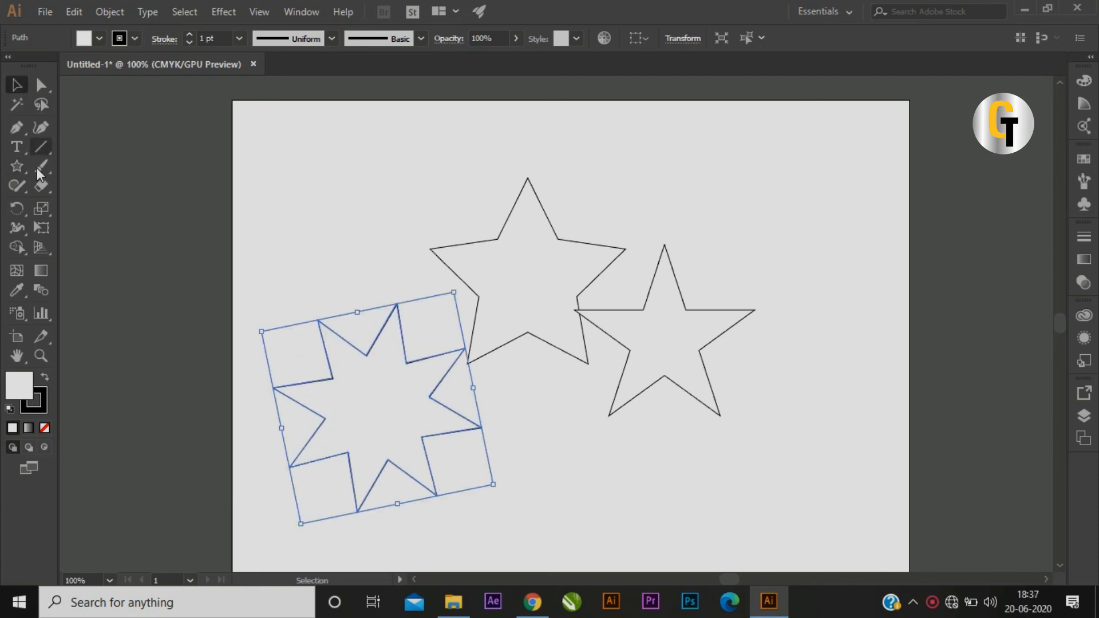
Draw a very large flare centred near the artboard's upper-right corner with the Flare tool
{"action": "left_click", "coordinate": [21, 172]}
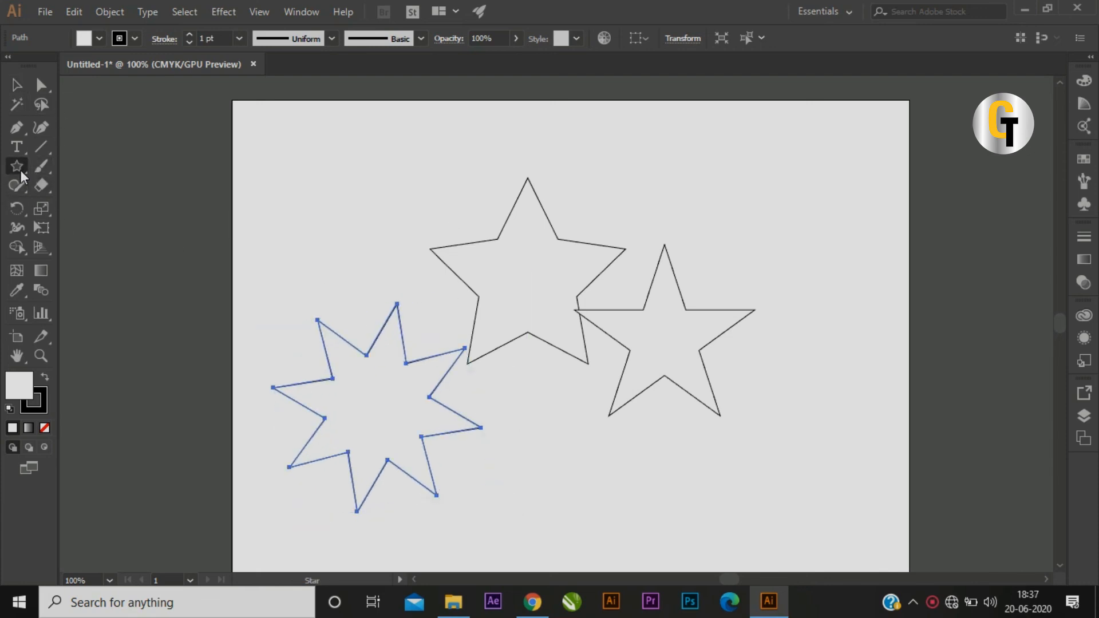
{"action": "left_click", "coordinate": [85, 264]}
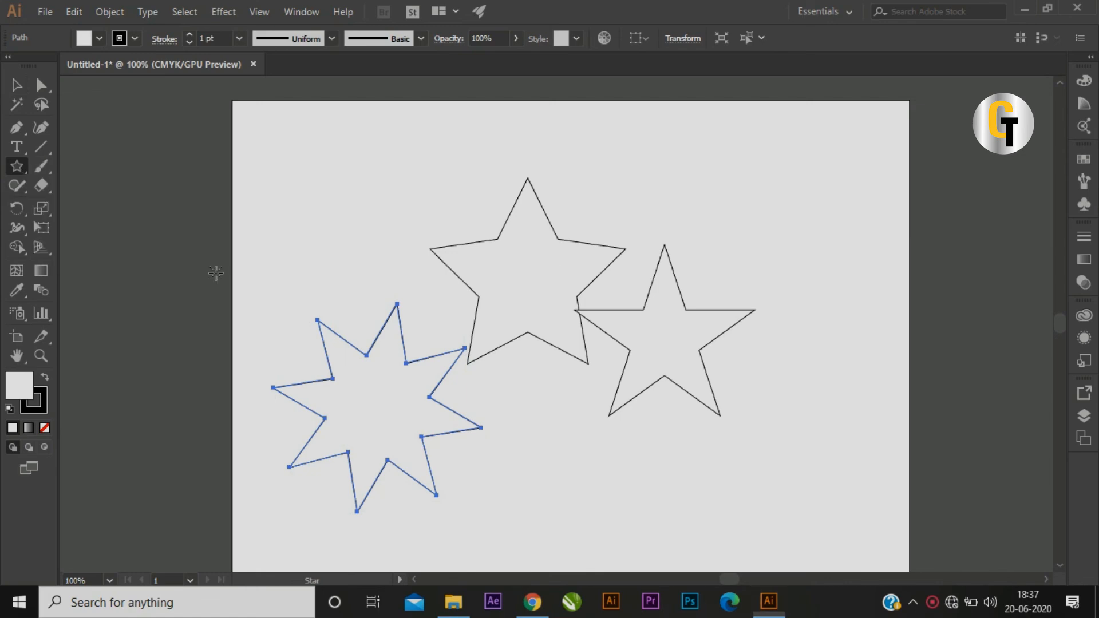
{"action": "left_click_drag", "start_coordinate": [804, 160], "coordinate": [587, 368]}
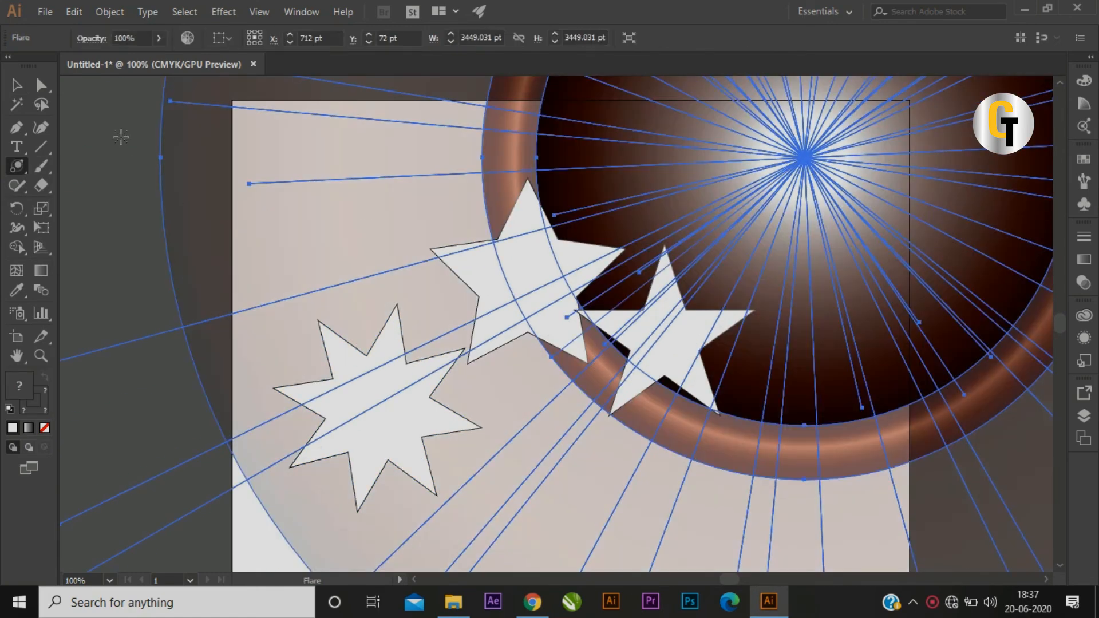
{"action": "scroll", "coordinate": [787, 413], "scroll_direction": "up", "scroll_amount": 2}
{"action": "scroll", "coordinate": [800, 422], "scroll_direction": "down", "scroll_amount": 2}
{"action": "key", "text": "ctrl+minus"}
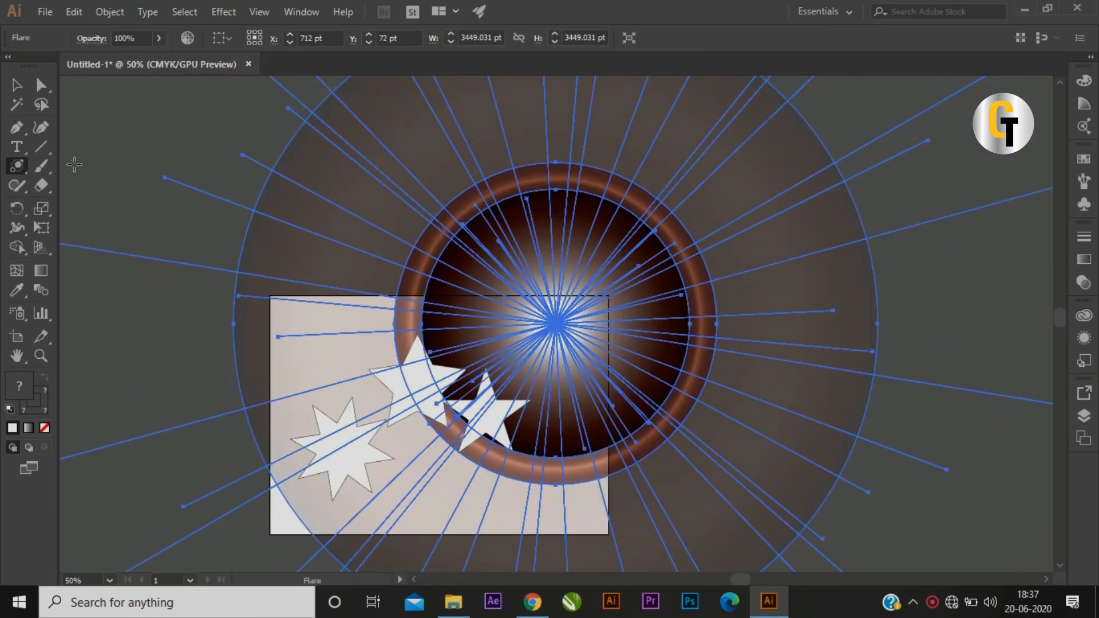
Move the flare slightly down and scale it to about 636 pt wide and high
{"action": "key", "text": "v"}
{"action": "left_click_drag", "start_coordinate": [557, 329], "coordinate": [580, 432]}
{"action": "key", "text": "ctrl+minus"}
{"action": "key", "text": "ctrl+minus"}
{"action": "key", "text": "ctrl+minus"}
{"action": "key", "text": "ctrl+minus"}
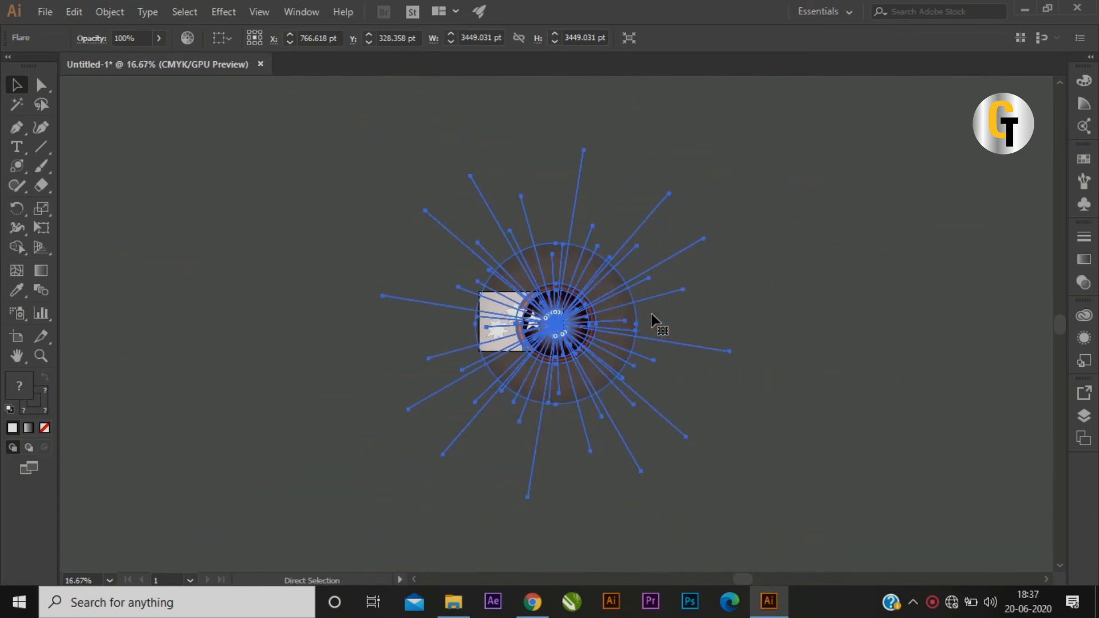
{"action": "left_click_drag", "start_coordinate": [731, 150], "coordinate": [567, 303]}
{"action": "left_click", "coordinate": [556, 315]}
{"action": "left_click", "coordinate": [557, 315]}
{"action": "left_click", "coordinate": [557, 315]}
{"action": "left_click", "coordinate": [557, 315]}
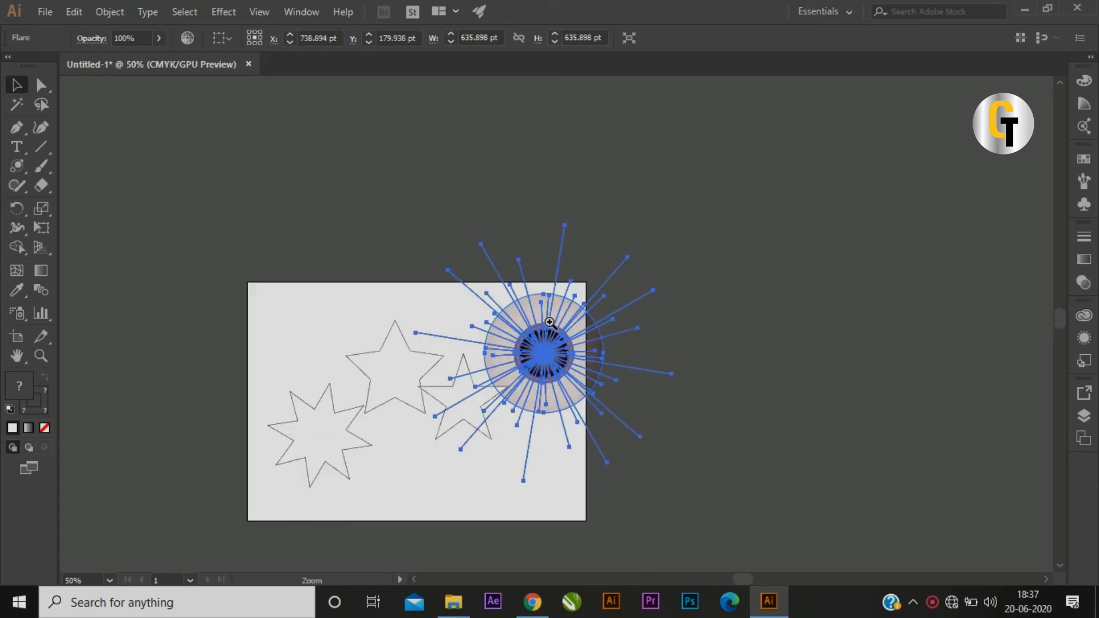
Reposition the flare and resize it to about 425 pt, placing it over the artboard's upper-right area beside the stars
{"action": "left_click", "coordinate": [810, 248]}
{"action": "left_click_drag", "start_coordinate": [577, 261], "coordinate": [575, 223]}
{"action": "left_click", "coordinate": [750, 262]}
{"action": "left_click", "coordinate": [601, 252]}
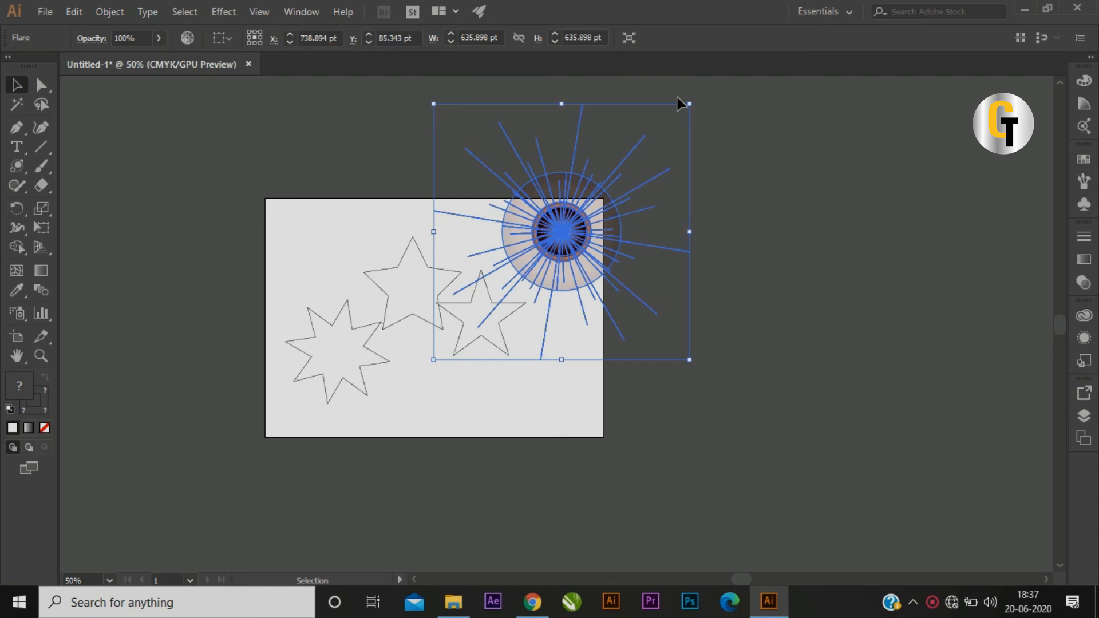
{"action": "left_click_drag", "start_coordinate": [681, 103], "coordinate": [809, 62]}
{"action": "left_click_drag", "start_coordinate": [620, 249], "coordinate": [551, 314]}
{"action": "left_click_drag", "start_coordinate": [737, 126], "coordinate": [493, 357]}
{"action": "left_click_drag", "start_coordinate": [458, 419], "coordinate": [543, 346]}
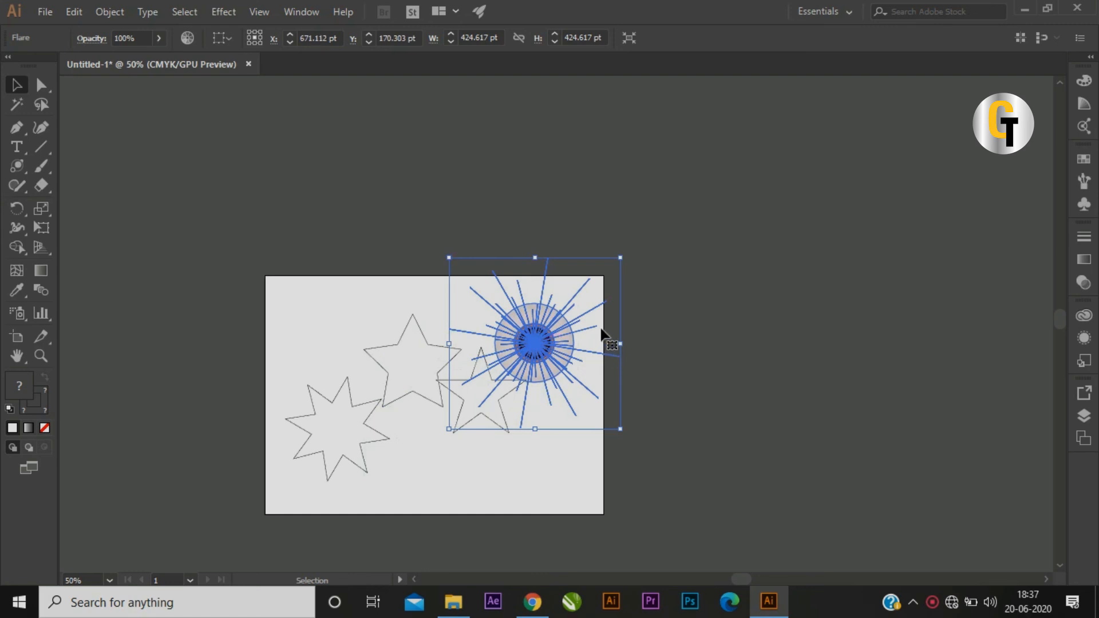
Delete the flare and all the stars so the artboard is empty
{"action": "key", "text": "Delete"}
{"action": "scroll", "coordinate": [405, 346], "scroll_direction": "down", "scroll_amount": 2}
{"action": "key", "text": "ctrl+a"}
{"action": "key", "text": "Delete"}
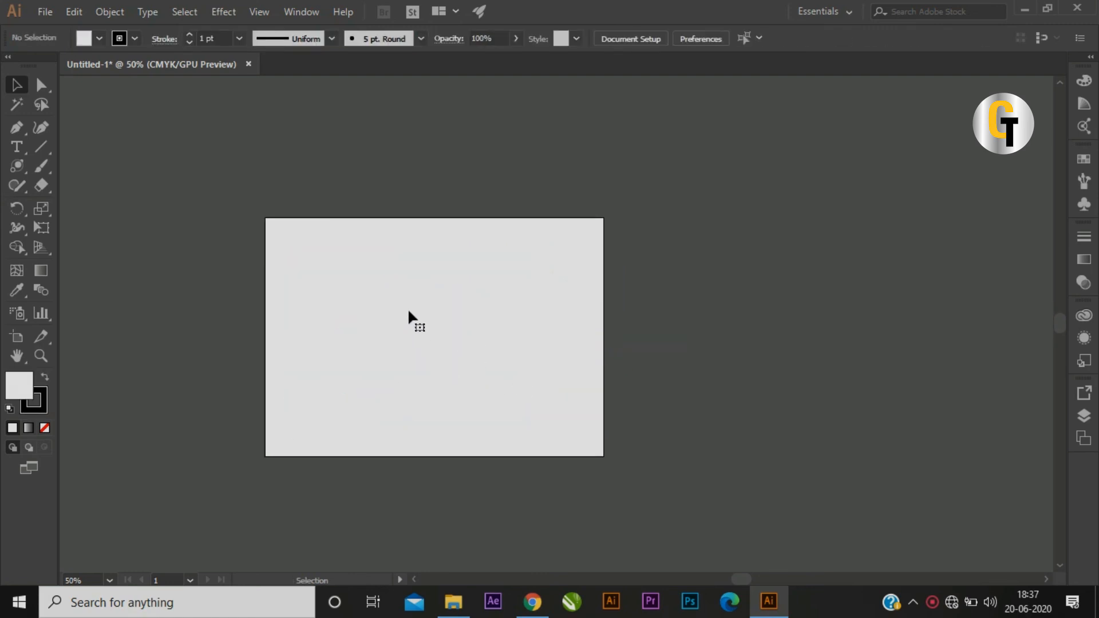
Create a rectangle by exact dimensions, 400 pt wide and 300 pt high, and delete it
{"action": "scroll", "coordinate": [409, 312], "scroll_direction": "down", "scroll_amount": 1}
{"action": "left_click", "coordinate": [427, 299], "text": "ctrl"}
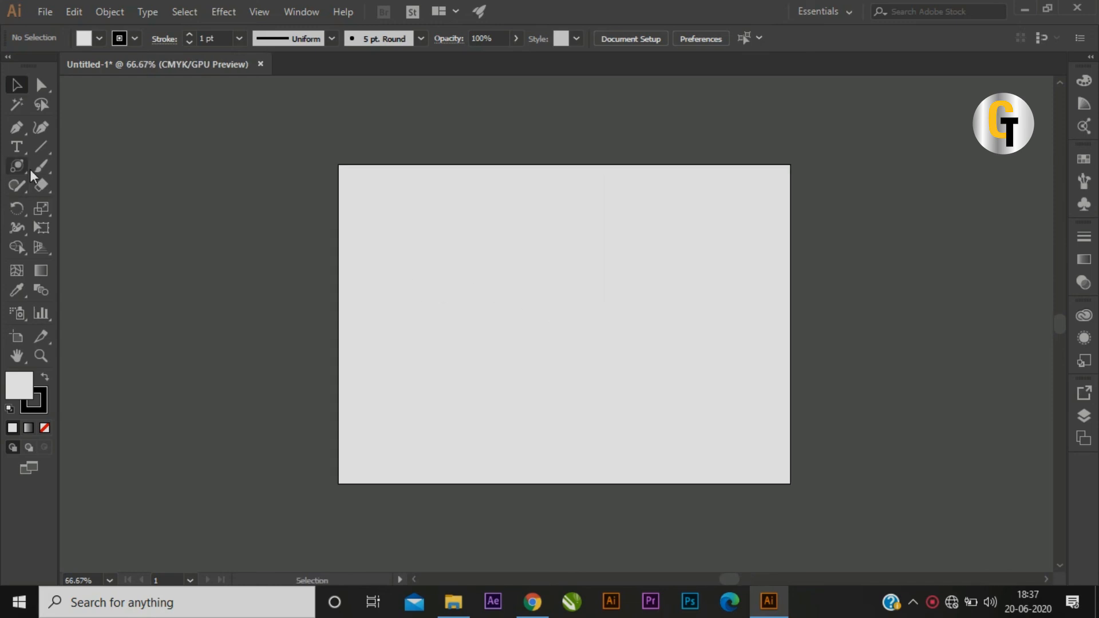
{"action": "left_click_drag", "start_coordinate": [17, 166], "coordinate": [77, 167]}
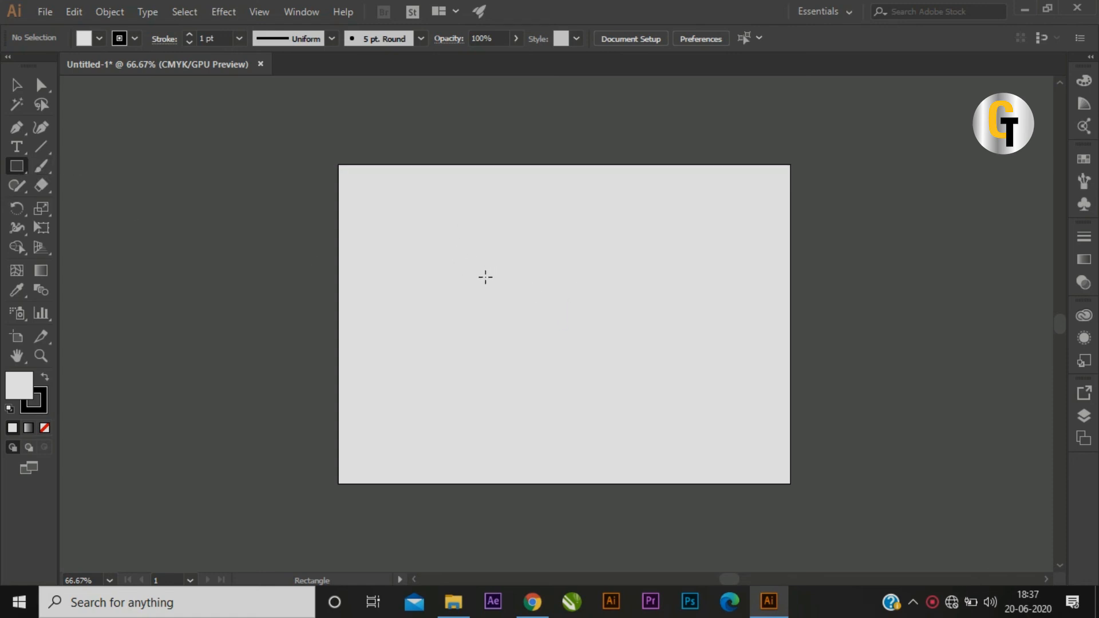
{"action": "left_click", "coordinate": [525, 255]}
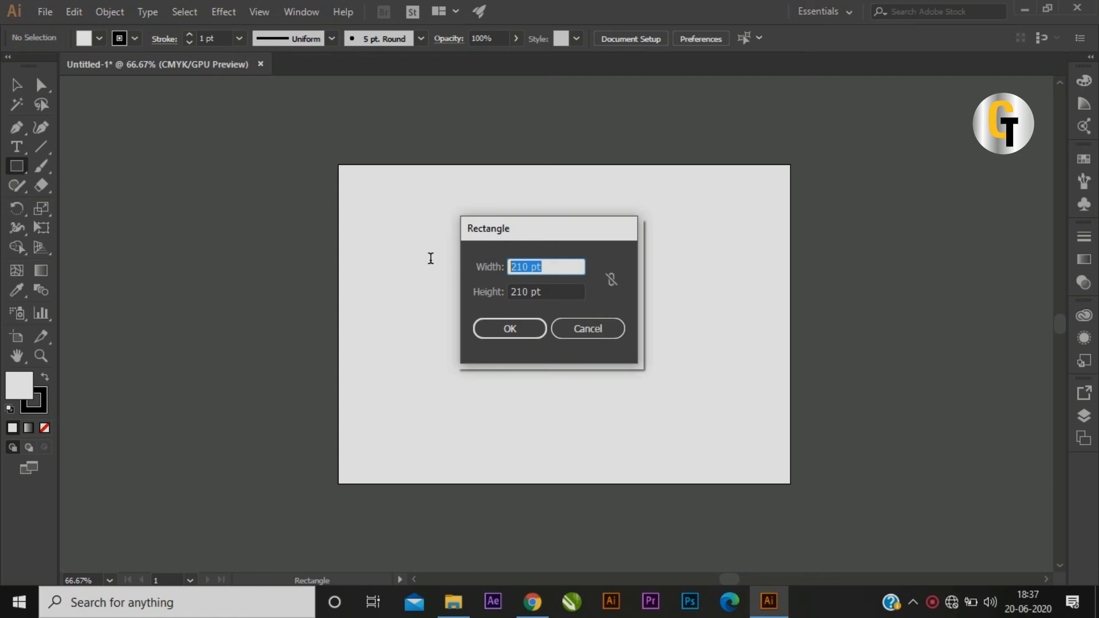
{"action": "type", "text": "400"}
{"action": "left_click_drag", "start_coordinate": [556, 289], "coordinate": [433, 297]}
{"action": "type", "text": "300"}
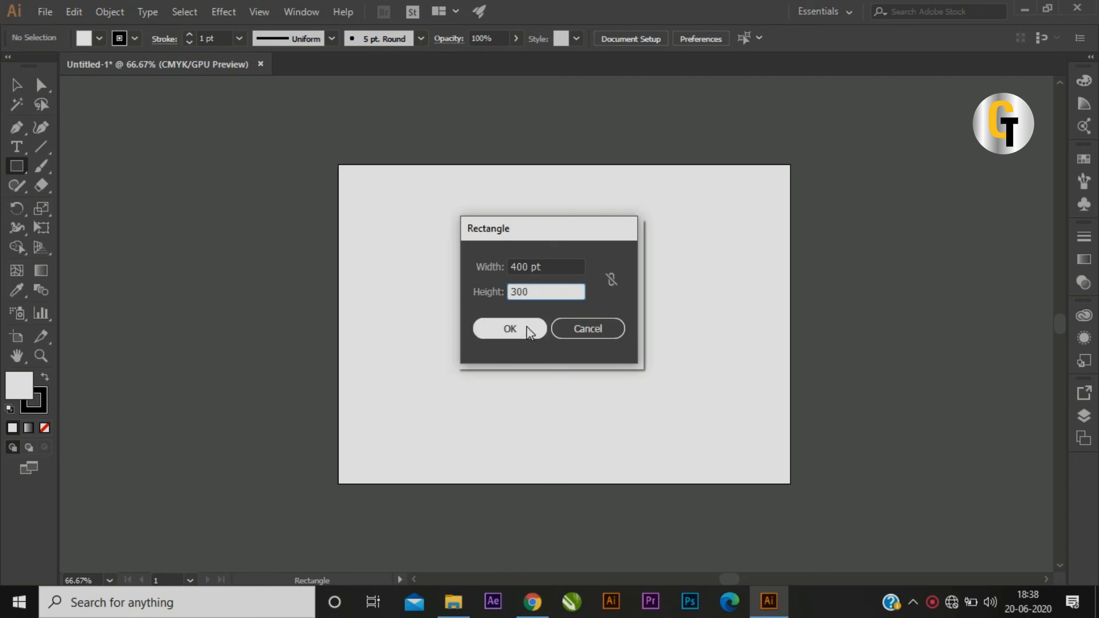
{"action": "left_click", "coordinate": [527, 327]}
{"action": "left_click", "coordinate": [16, 85]}
{"action": "key", "text": "Delete"}
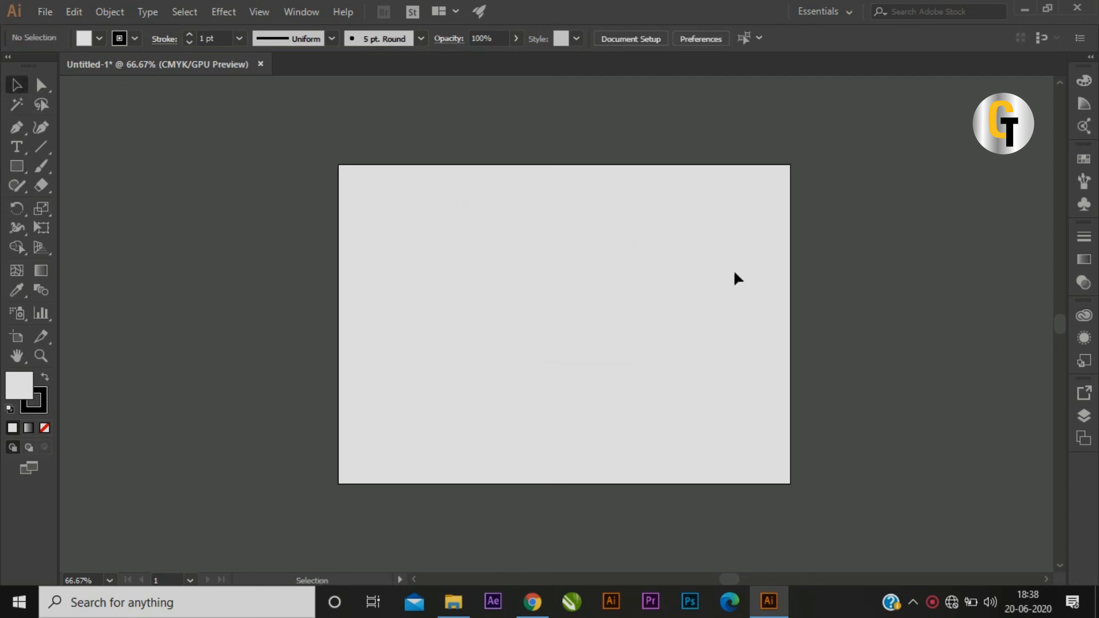
Create a square by exact dimensions, 300 pt wide and 300 pt high, with width and height proportions unlinked
{"action": "left_click", "coordinate": [16, 166]}
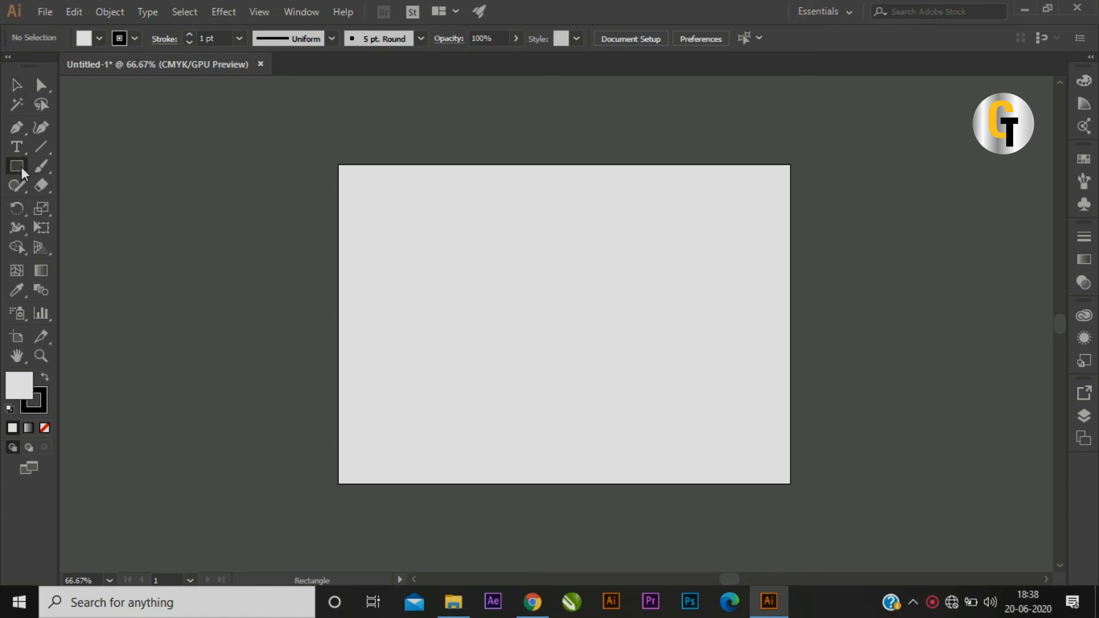
{"action": "left_click", "coordinate": [488, 265]}
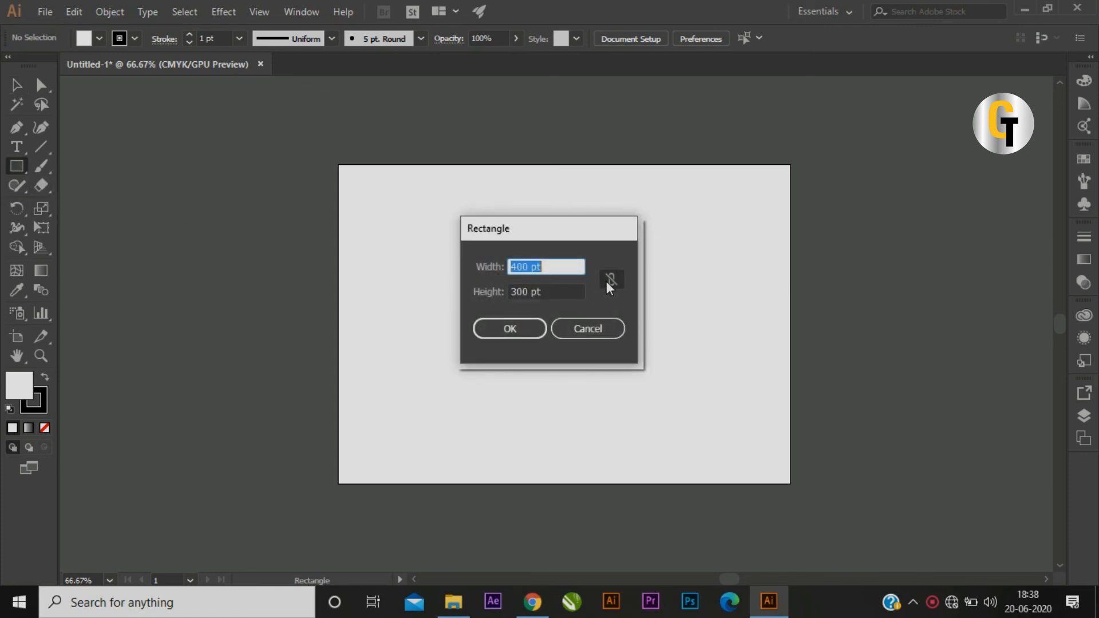
{"action": "left_click", "coordinate": [607, 281]}
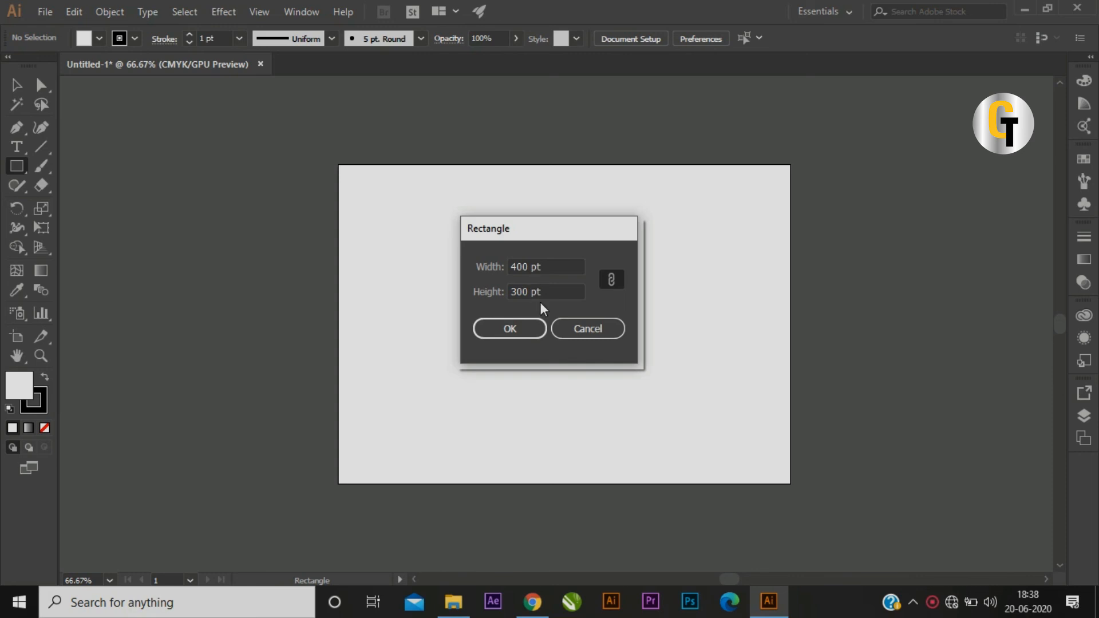
{"action": "left_click", "coordinate": [551, 270]}
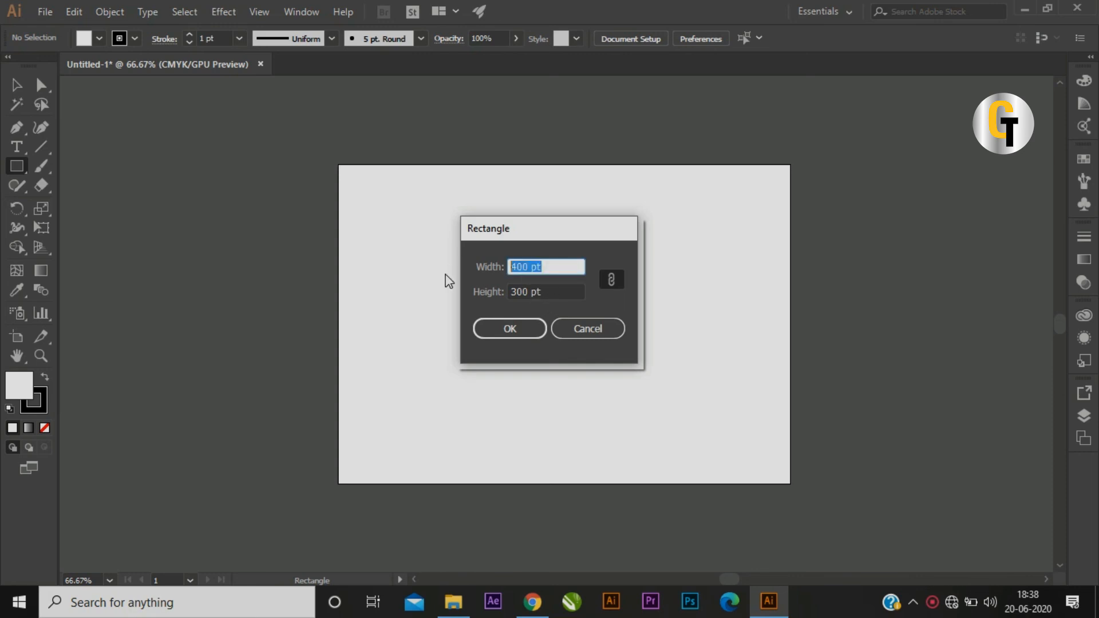
{"action": "type", "text": "300"}
{"action": "left_click", "coordinate": [610, 281]}
{"action": "left_click_drag", "start_coordinate": [569, 292], "coordinate": [414, 296]}
{"action": "type", "text": "300"}
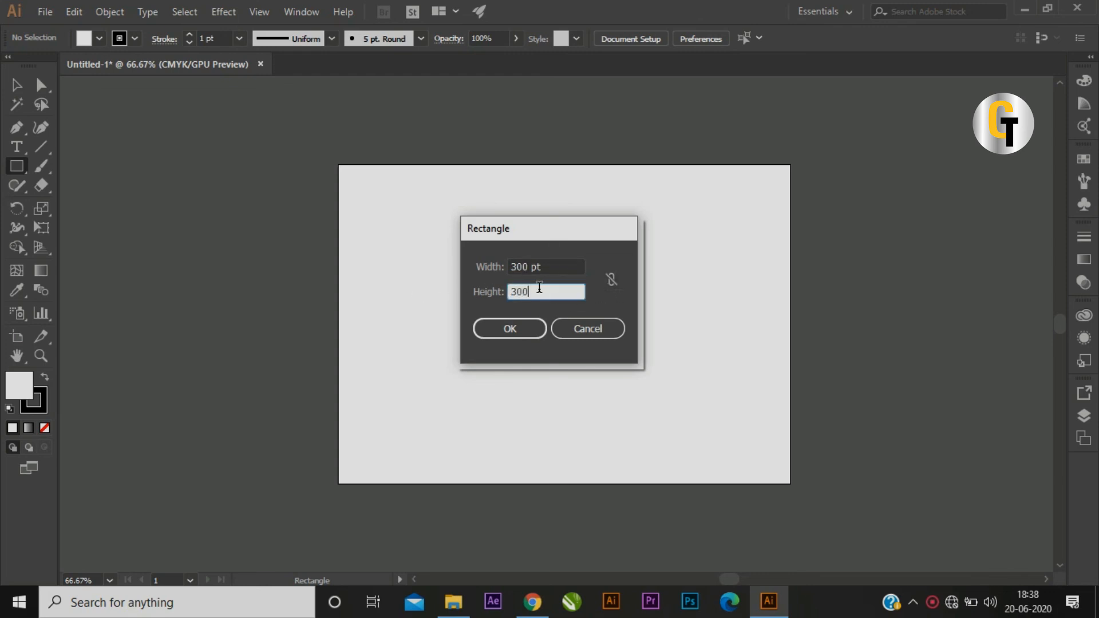
{"action": "left_click", "coordinate": [531, 327]}
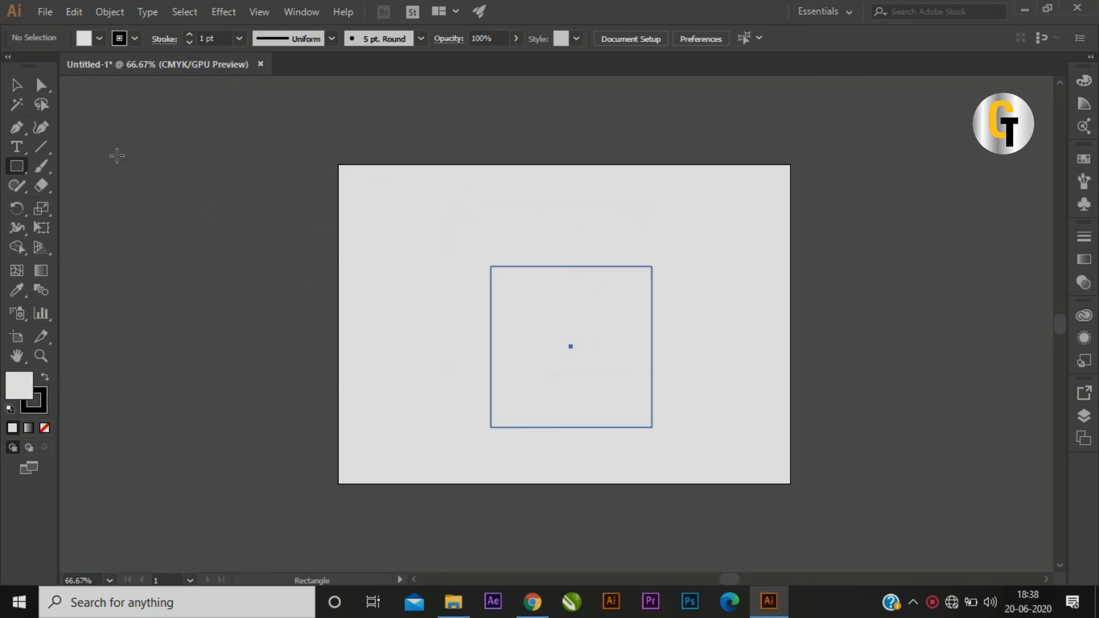
Move the 300 pt square slightly toward the artboard's upper left and delete it
{"action": "left_click", "coordinate": [16, 85]}
{"action": "left_click_drag", "start_coordinate": [531, 346], "coordinate": [508, 313]}
{"action": "left_click", "coordinate": [753, 339]}
{"action": "left_click", "coordinate": [600, 324]}
{"action": "key", "text": "Delete"}
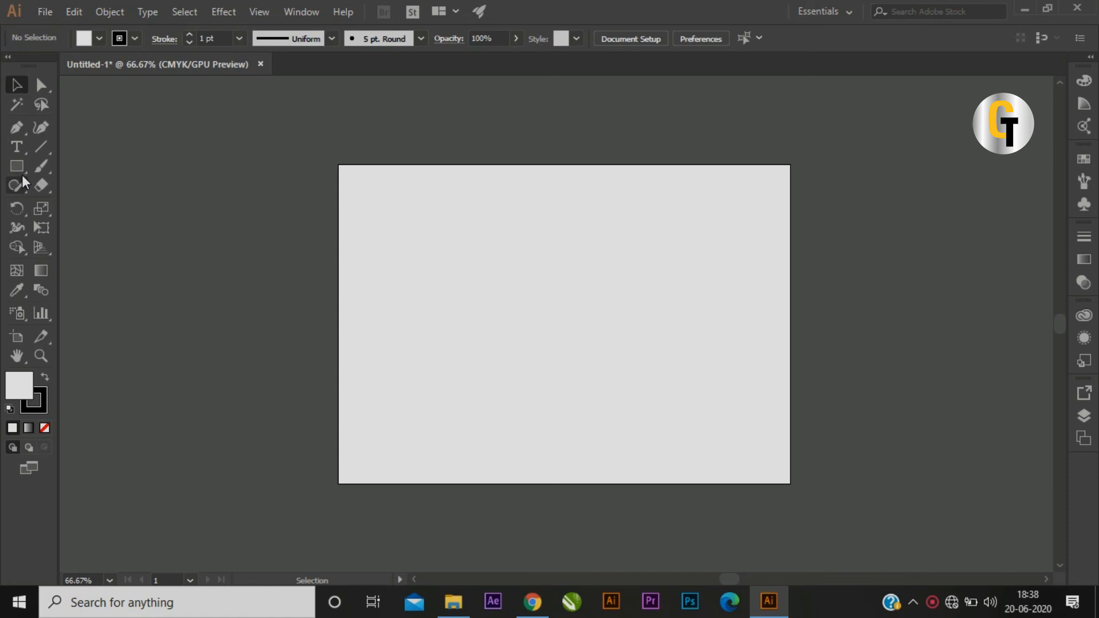
Create a rounded rectangle by exact dimensions, 300 pt wide and 300 pt high with a 50 pt corner radius
{"action": "left_click_drag", "start_coordinate": [19, 167], "coordinate": [66, 183]}
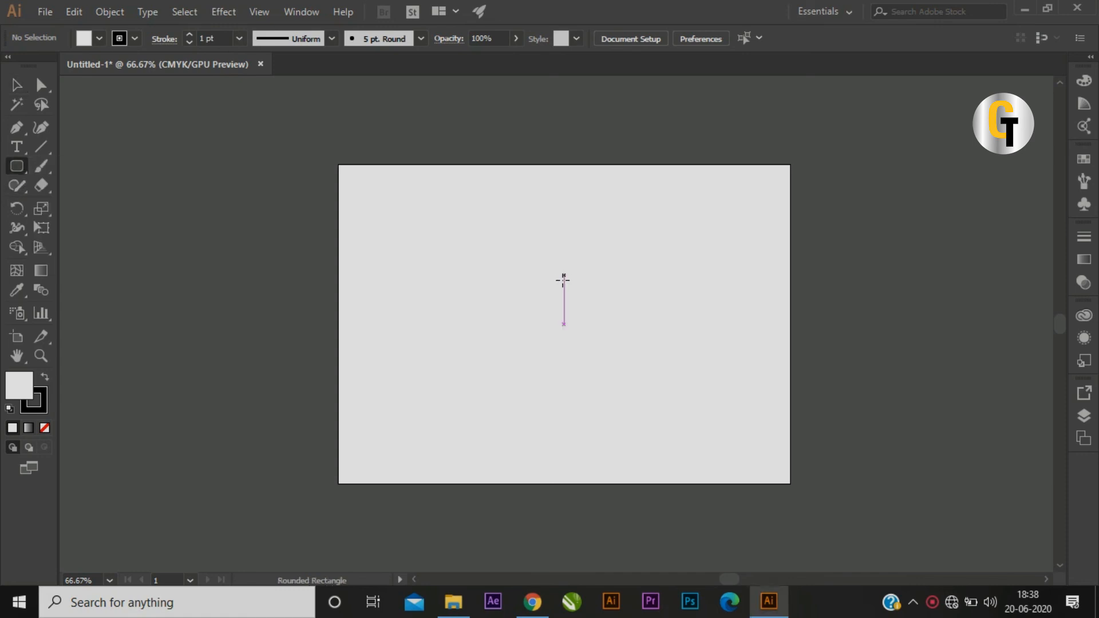
{"action": "left_click", "coordinate": [549, 270]}
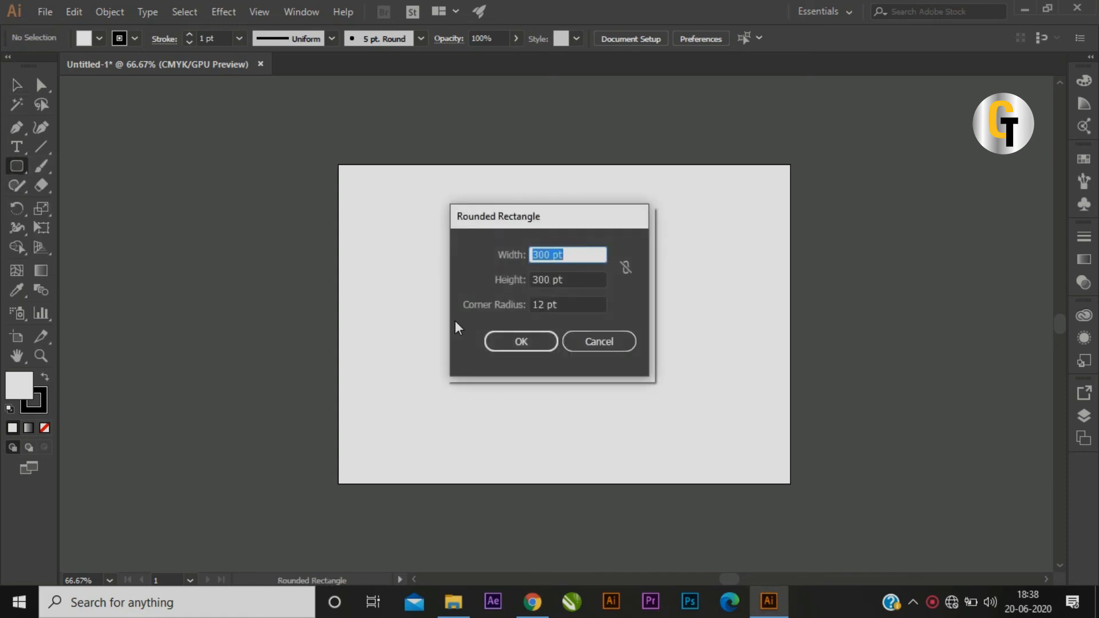
{"action": "left_click_drag", "start_coordinate": [537, 219], "coordinate": [603, 215]}
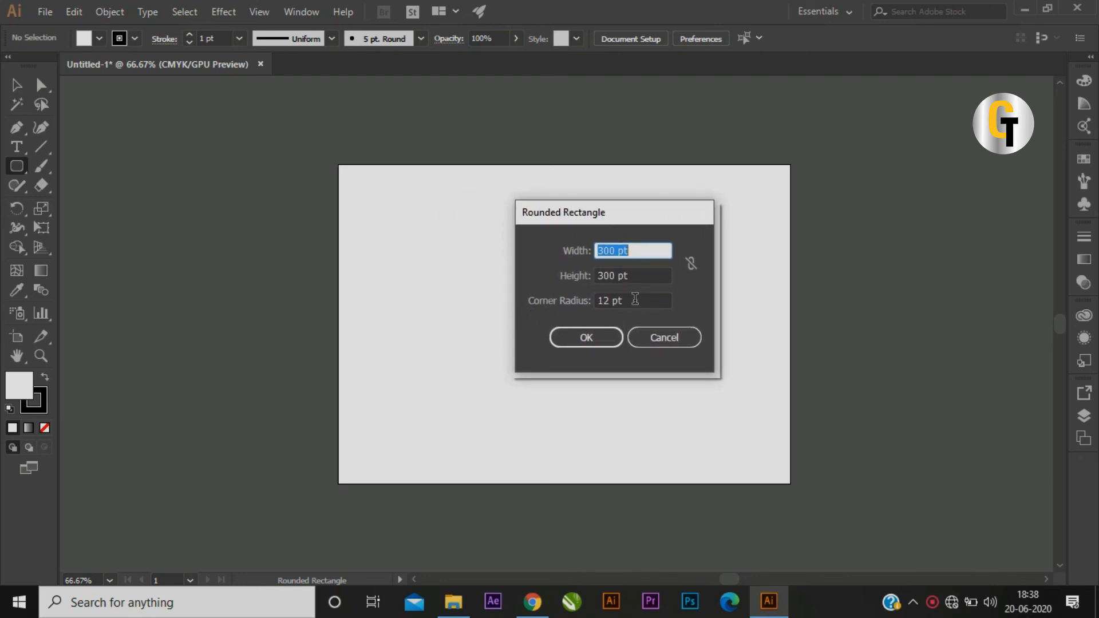
{"action": "key", "text": "Tab"}
{"action": "key", "text": "Tab"}
{"action": "type", "text": "50"}
{"action": "left_click", "coordinate": [587, 335]}
Move the rounded rectangle slightly toward the artboard's upper left and delete it
{"action": "left_click", "coordinate": [16, 85]}
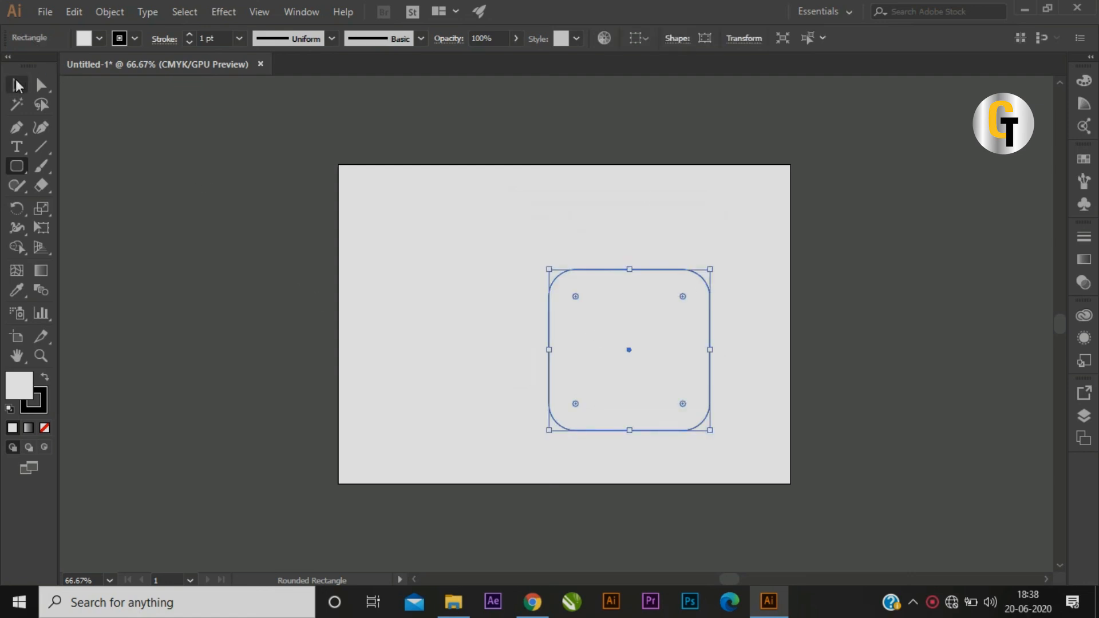
{"action": "left_click_drag", "start_coordinate": [667, 305], "coordinate": [623, 271]}
{"action": "key", "text": "Delete"}
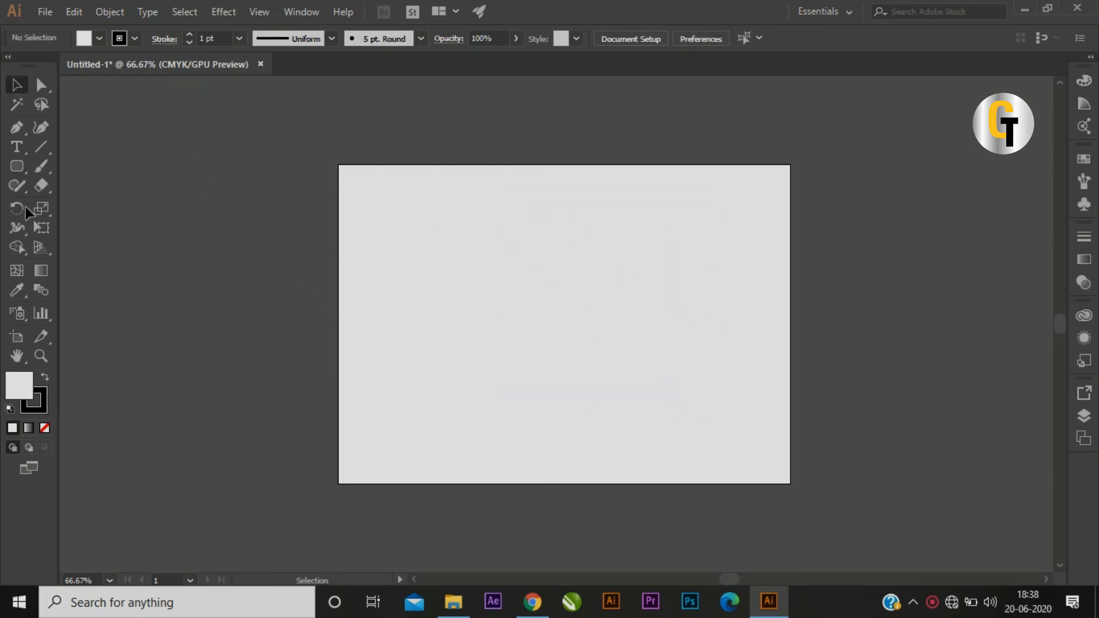
Create a star by exact values with 26 points, radius 1 of 131.746 pt and radius 2 of 65.873 pt
{"action": "left_click", "coordinate": [17, 168]}
{"action": "left_click_drag", "start_coordinate": [19, 170], "coordinate": [119, 237]}
{"action": "left_click", "coordinate": [526, 309]}
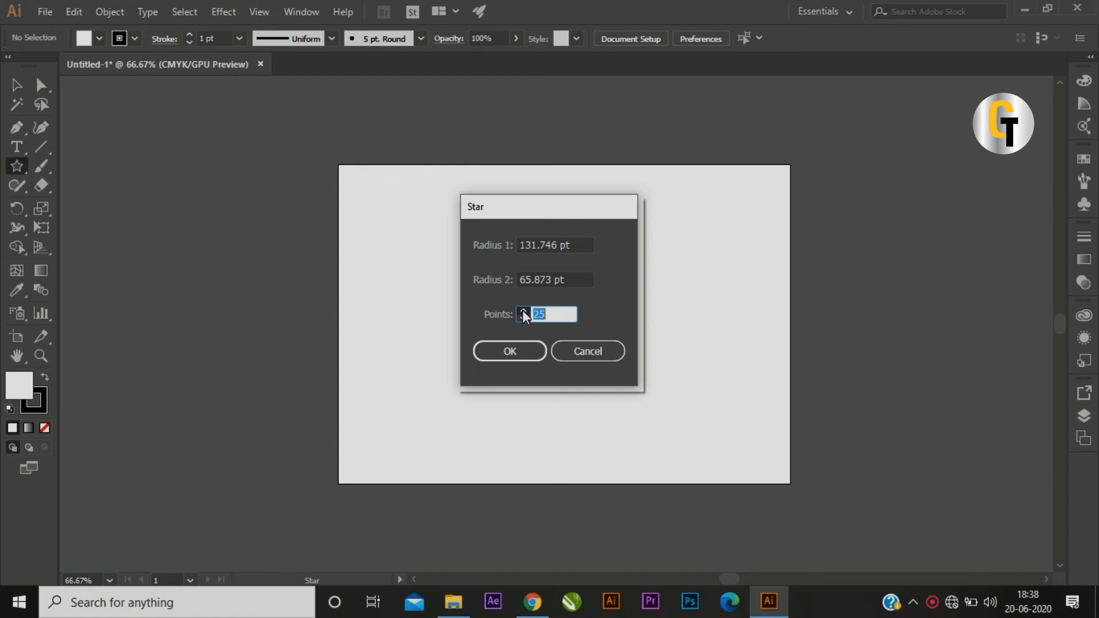
{"action": "left_click", "coordinate": [524, 343]}
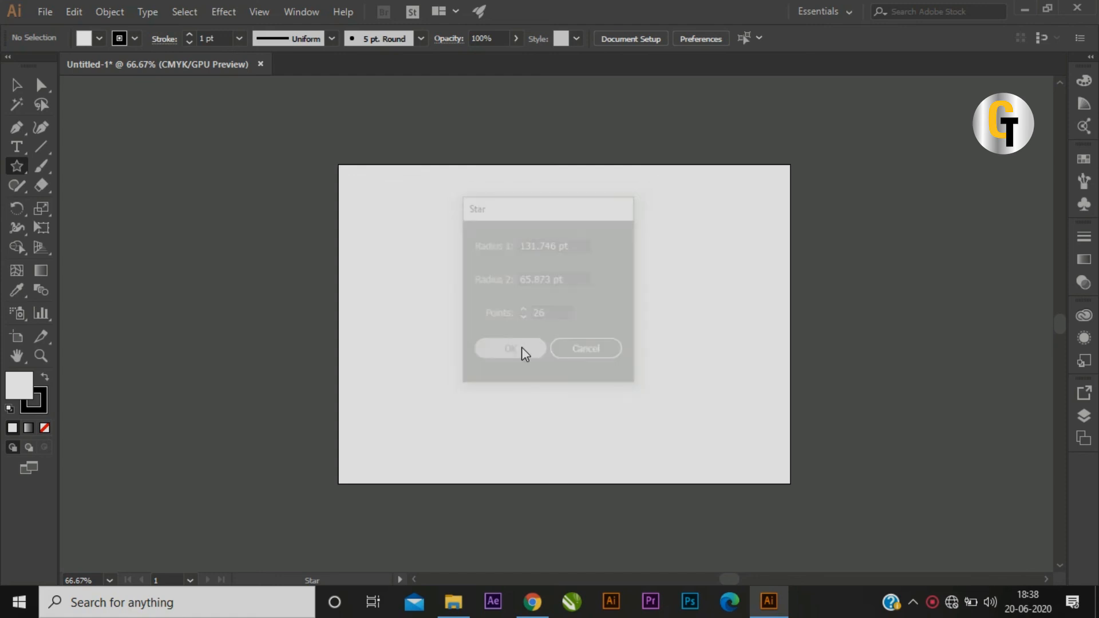
Select the 26-point star and delete it from the artboard
{"action": "left_click", "coordinate": [16, 87]}
{"action": "left_click", "coordinate": [687, 317]}
{"action": "left_click", "coordinate": [534, 329]}
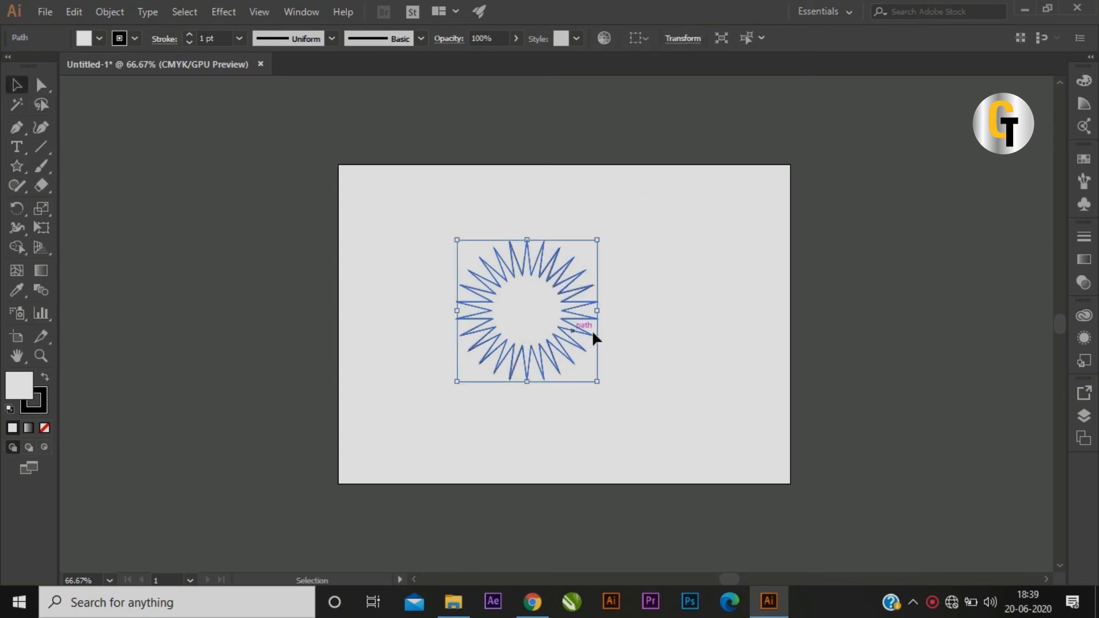
{"action": "key", "text": "Delete"}
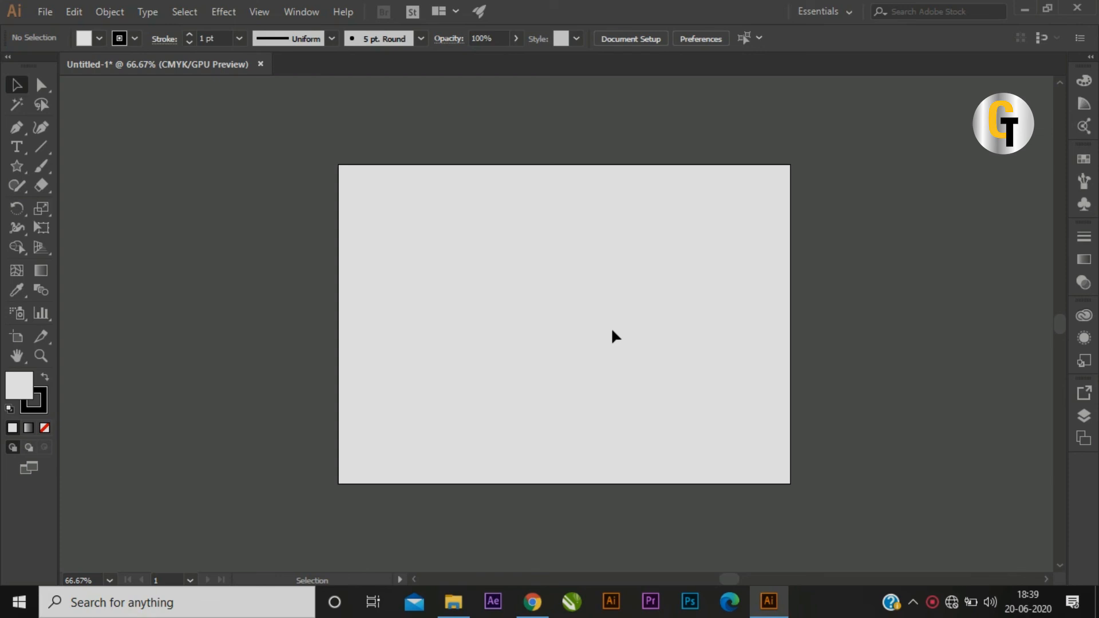